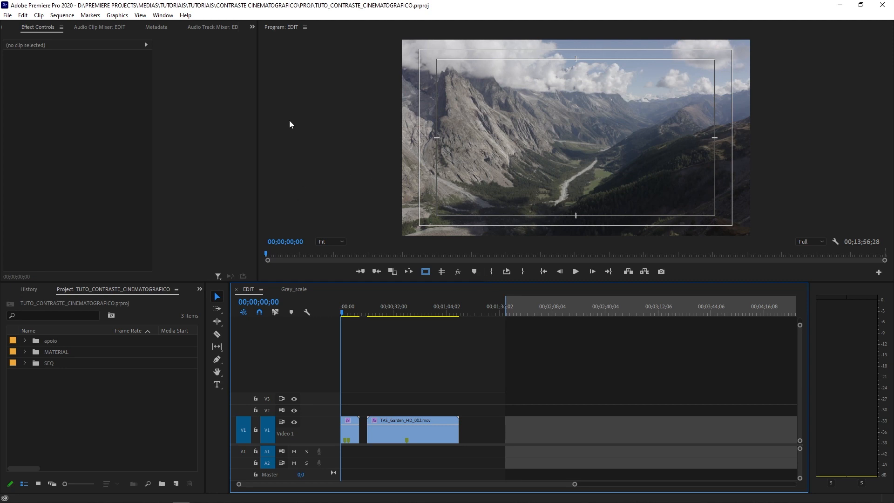
# - Switch to the Color workspace and display the Lumetri Scopes
pyautogui.click(163, 15)
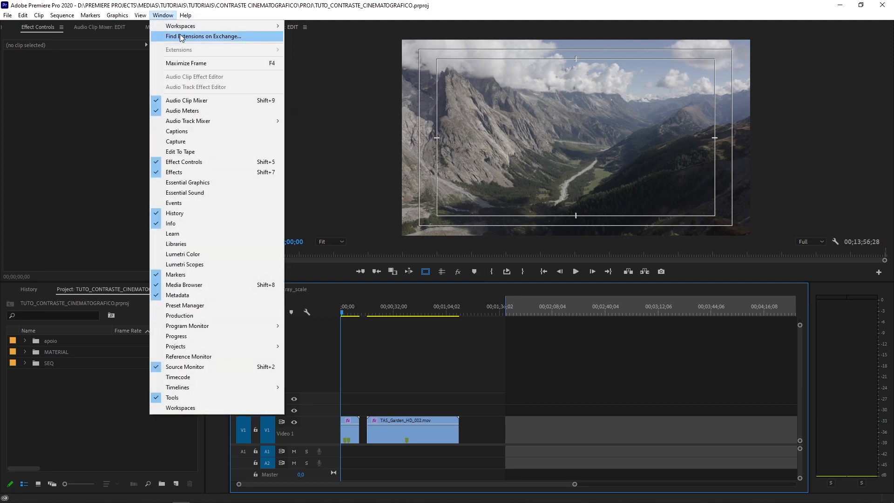
pyautogui.moveTo(182, 29)
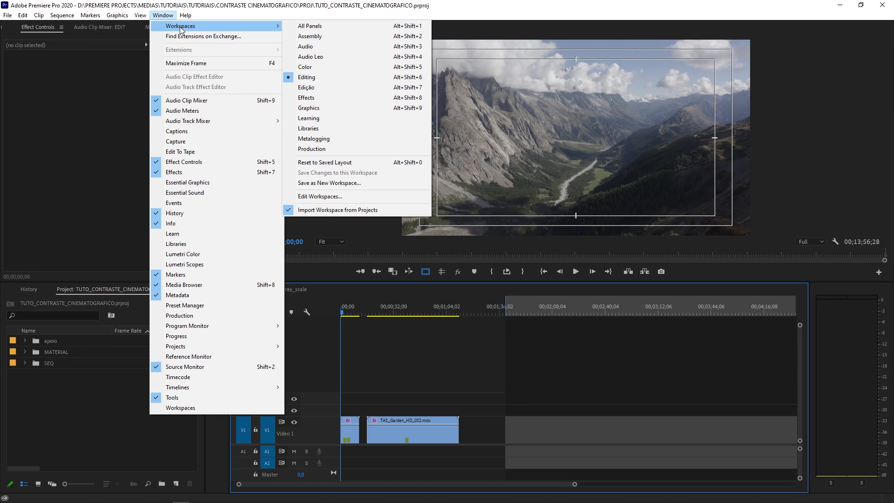
pyautogui.click(320, 65)
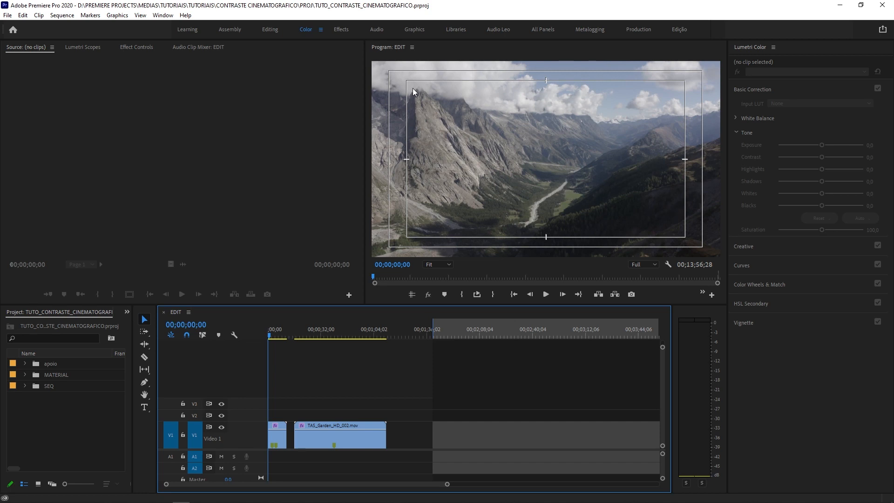
pyautogui.click(73, 47)
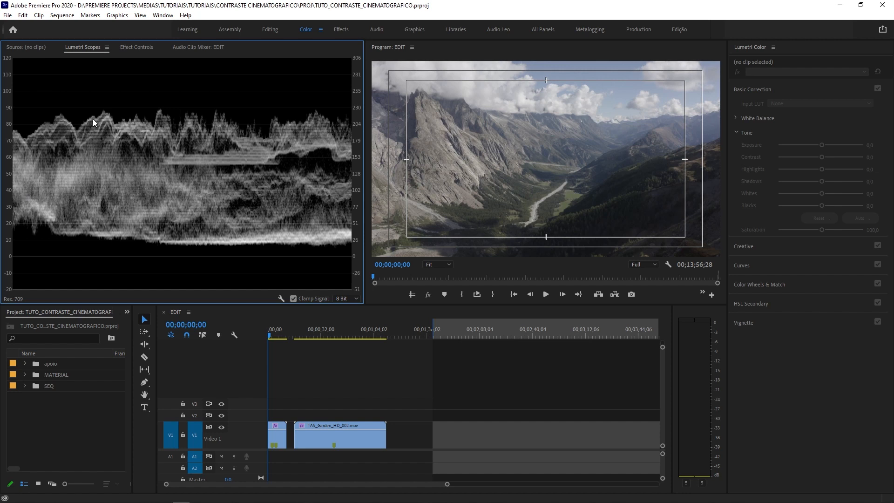
# - Add the Vectorscope HLS, Vectorscope YUV, Histogram and Parade (RGB) displays beside the waveform in the Lumetri Scopes
pyautogui.rightClick(170, 176)
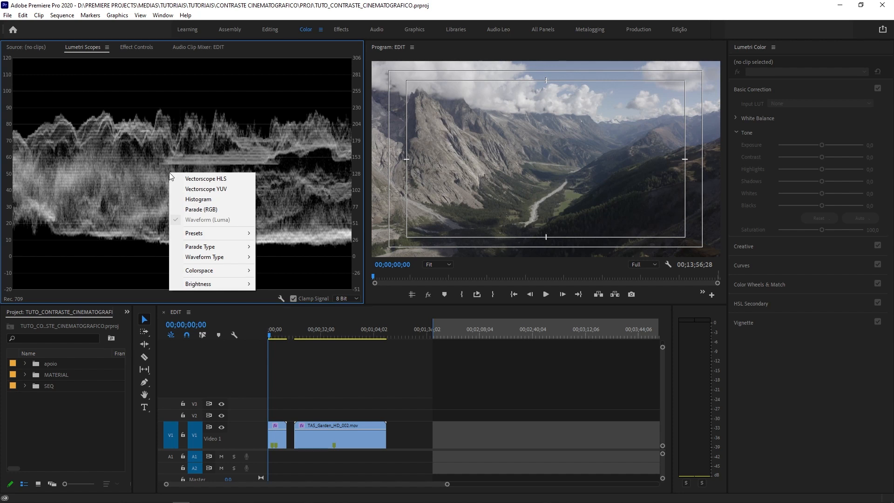
pyautogui.click(211, 179)
pyautogui.rightClick(211, 178)
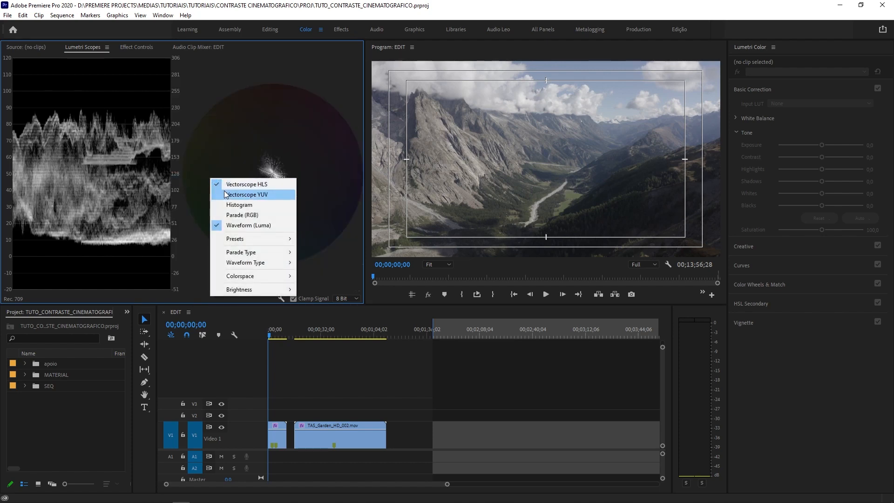
pyautogui.click(221, 193)
pyautogui.rightClick(160, 182)
pyautogui.click(193, 204)
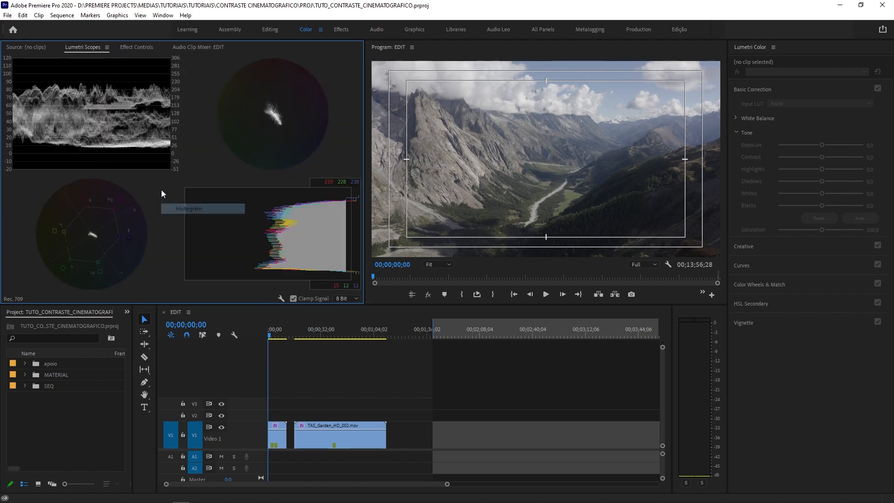
pyautogui.rightClick(146, 190)
pyautogui.click(178, 226)
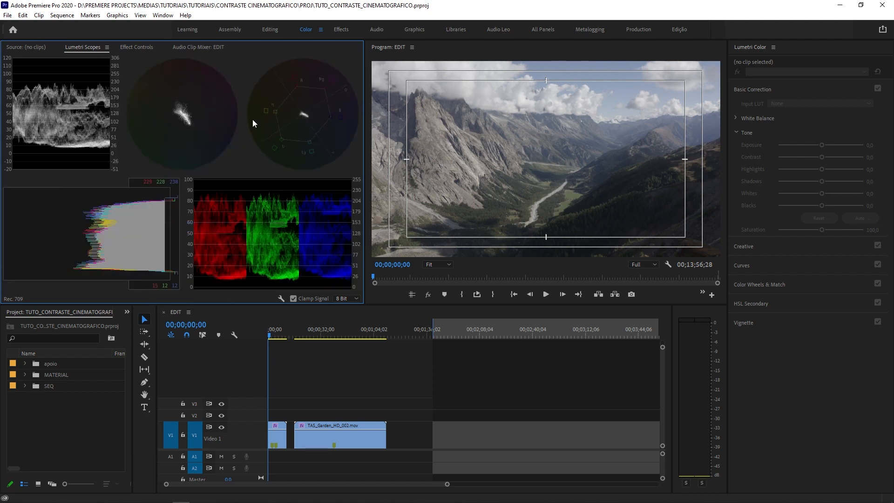
# - Remove both vectorscopes, the histogram and the RGB parade from the Lumetri Scopes, keeping only Waveform (Luma)
pyautogui.rightClick(238, 141)
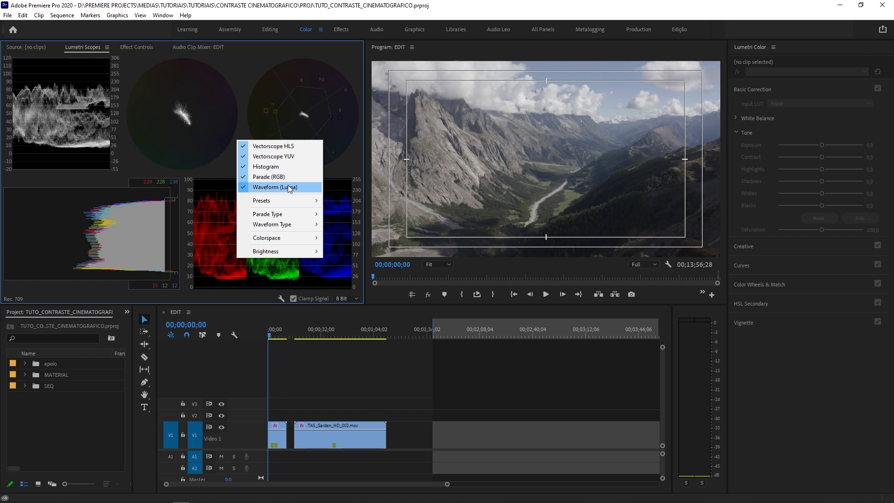
pyautogui.click(270, 145)
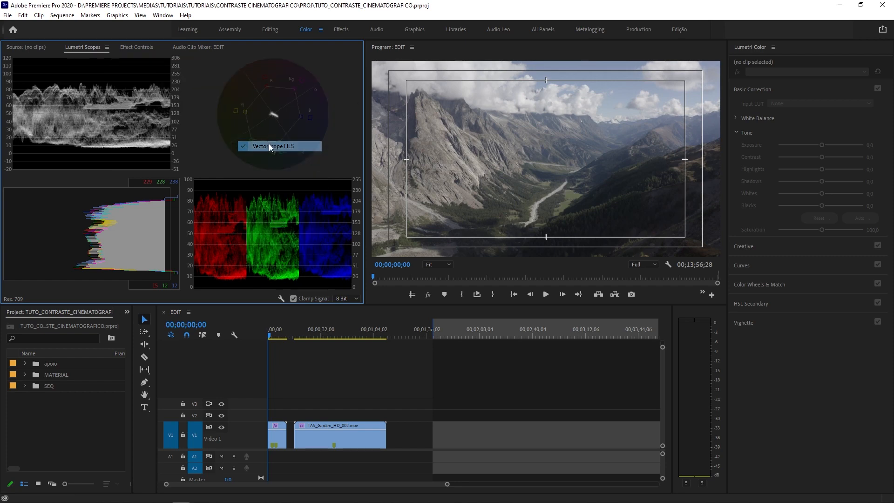
pyautogui.rightClick(268, 142)
pyautogui.click(280, 160)
pyautogui.rightClick(275, 154)
pyautogui.click(280, 170)
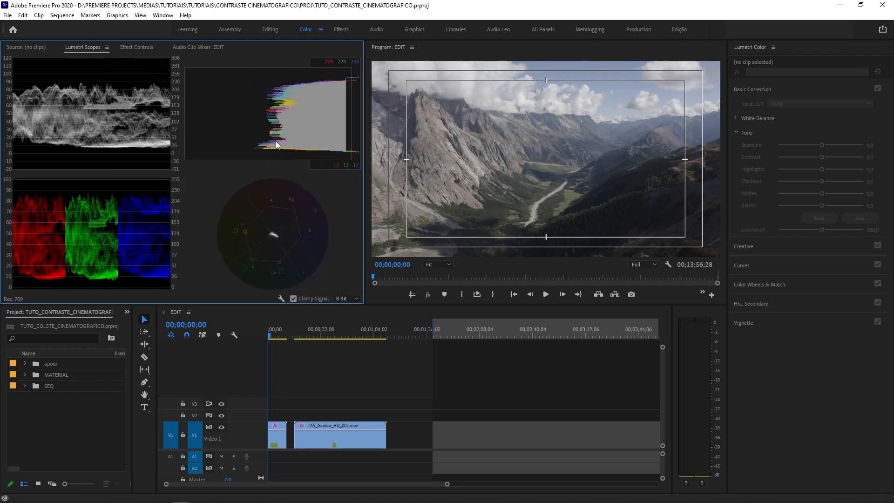
pyautogui.rightClick(275, 142)
pyautogui.click(293, 158)
pyautogui.rightClick(292, 155)
pyautogui.click(295, 180)
pyautogui.rightClick(293, 172)
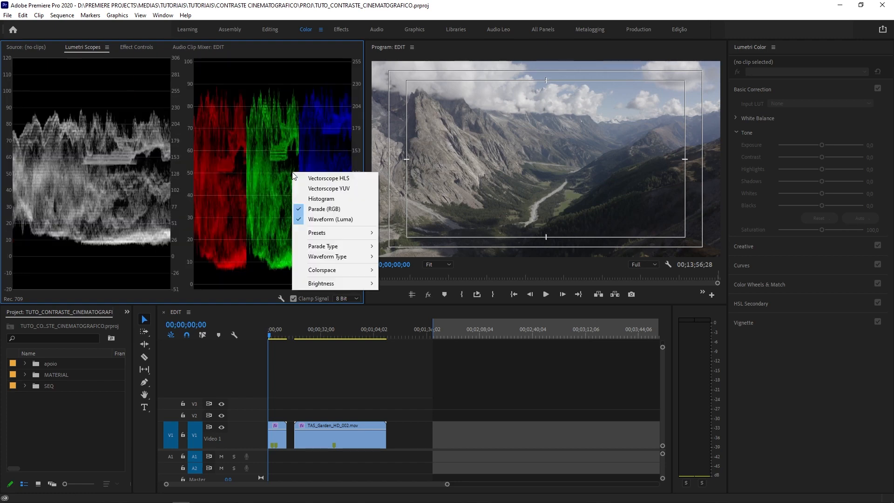
pyautogui.click(311, 209)
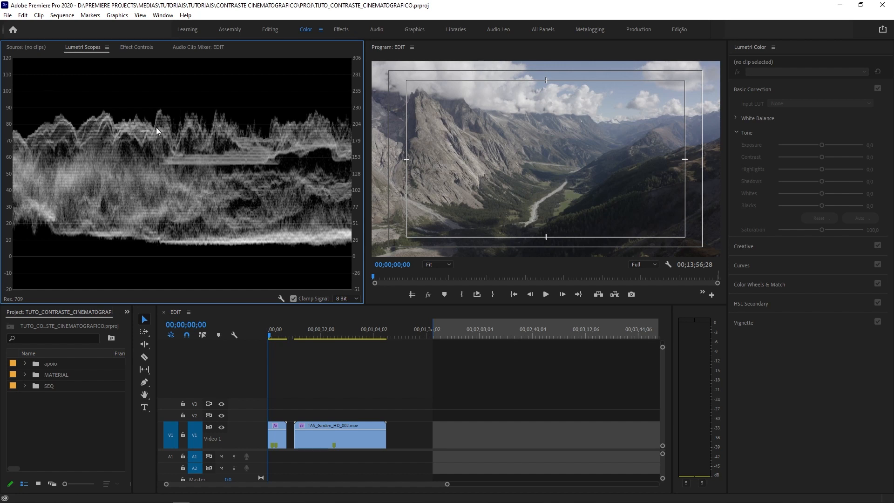
# - Show the waveform scope in the RGB type and return it to Luma
pyautogui.rightClick(149, 176)
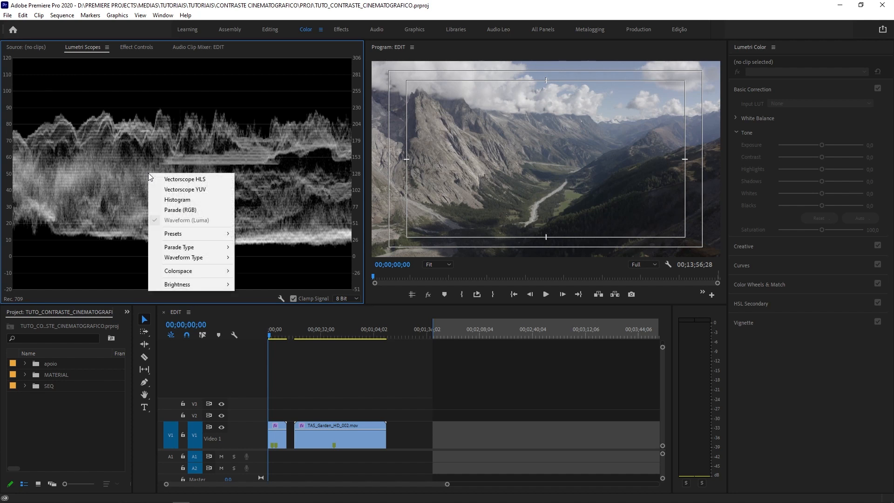
pyautogui.moveTo(190, 259)
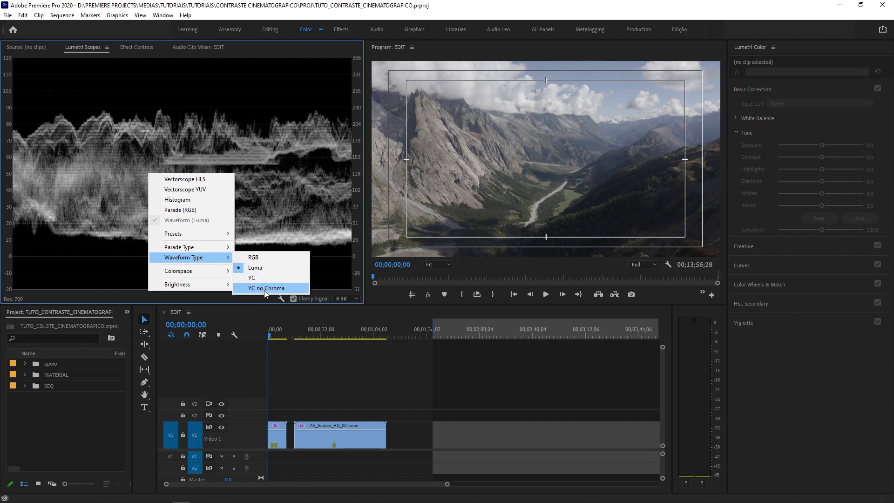
pyautogui.click(263, 258)
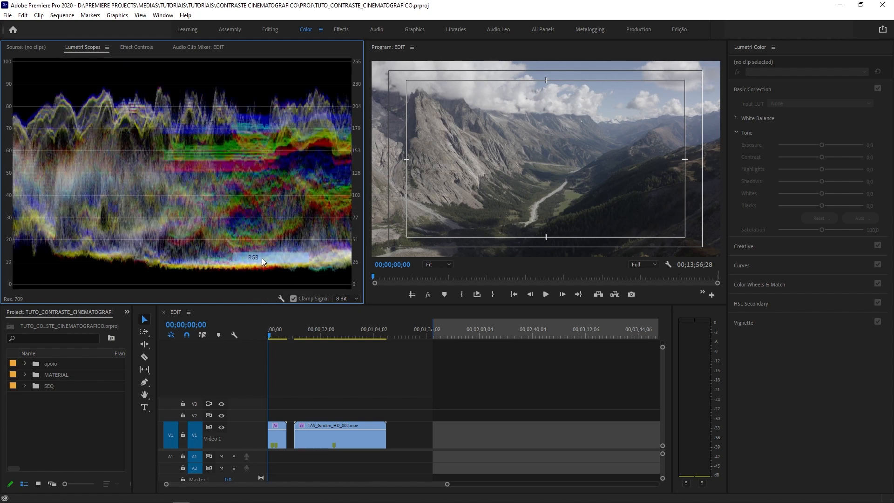
pyautogui.rightClick(195, 156)
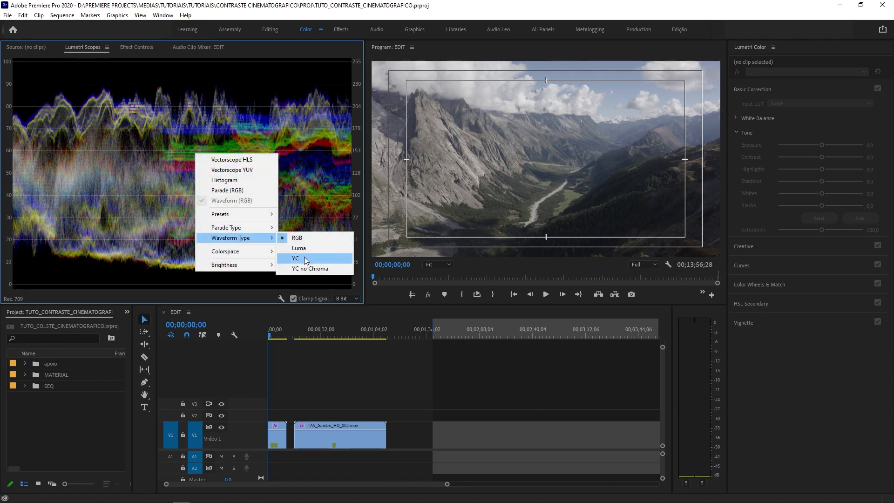
pyautogui.click(295, 247)
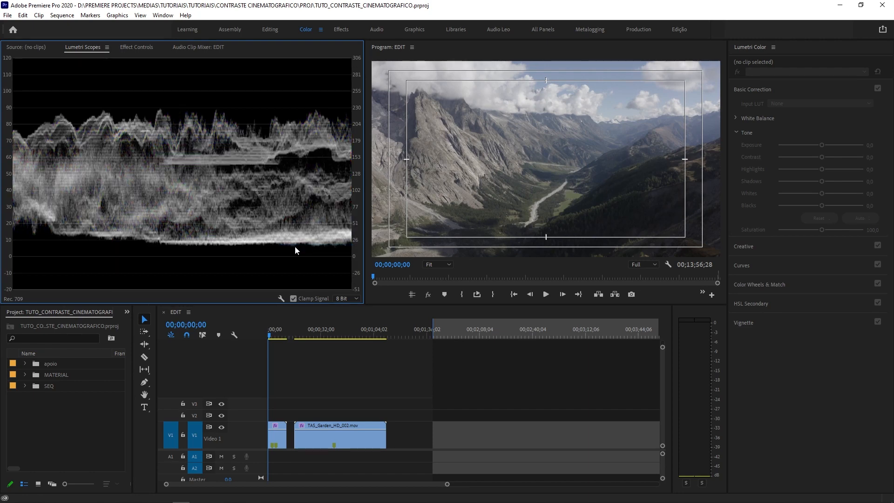
# - Set the waveform type to YC and switch it to YC no Chroma
pyautogui.rightClick(263, 183)
pyautogui.moveTo(340, 264)
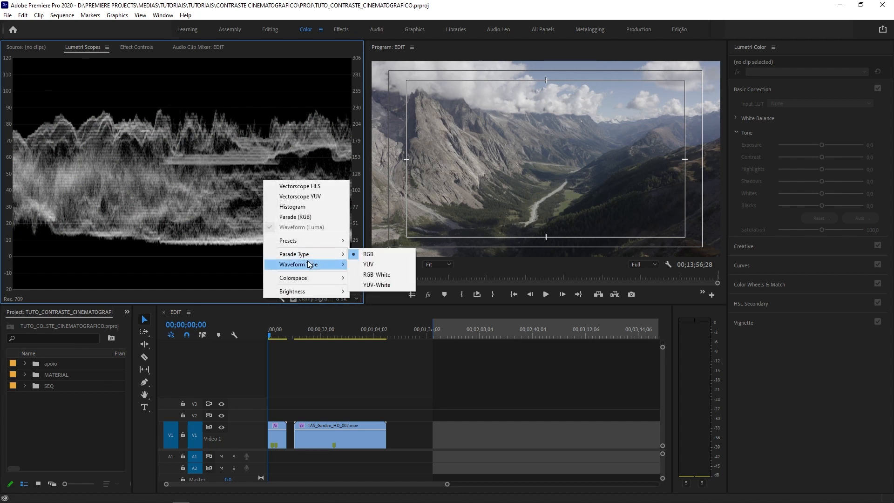
pyautogui.click(388, 283)
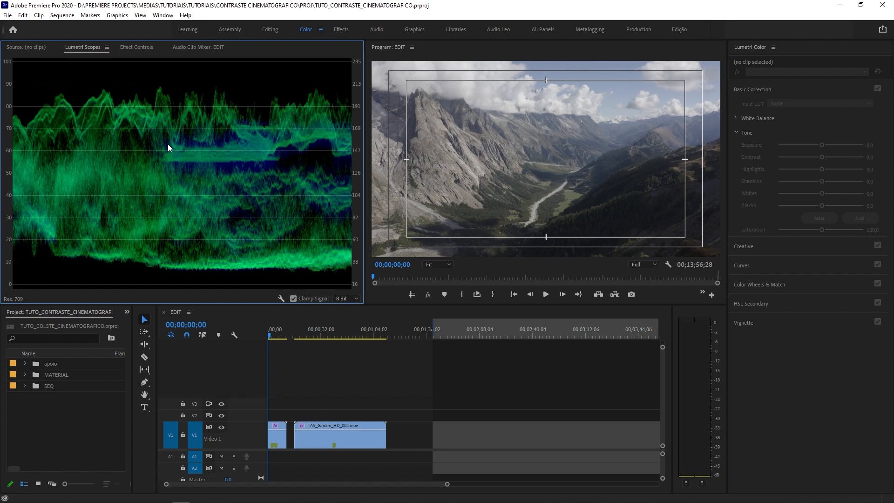
pyautogui.rightClick(306, 185)
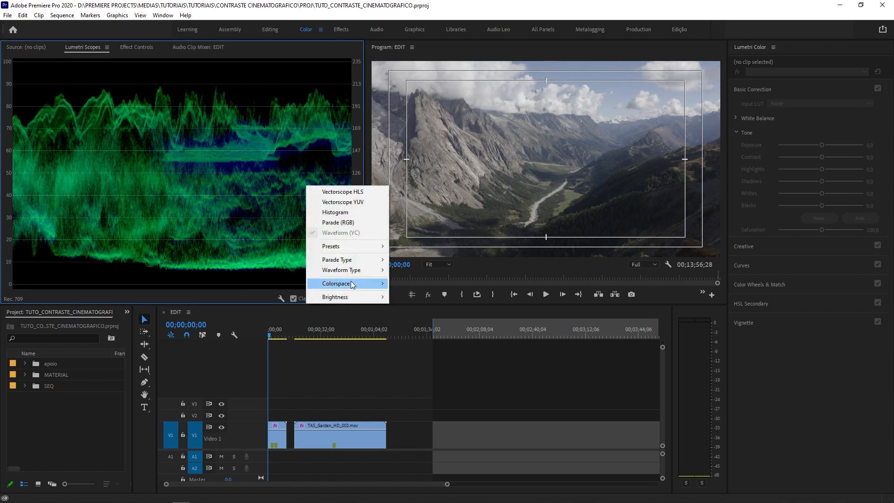
pyautogui.moveTo(351, 283)
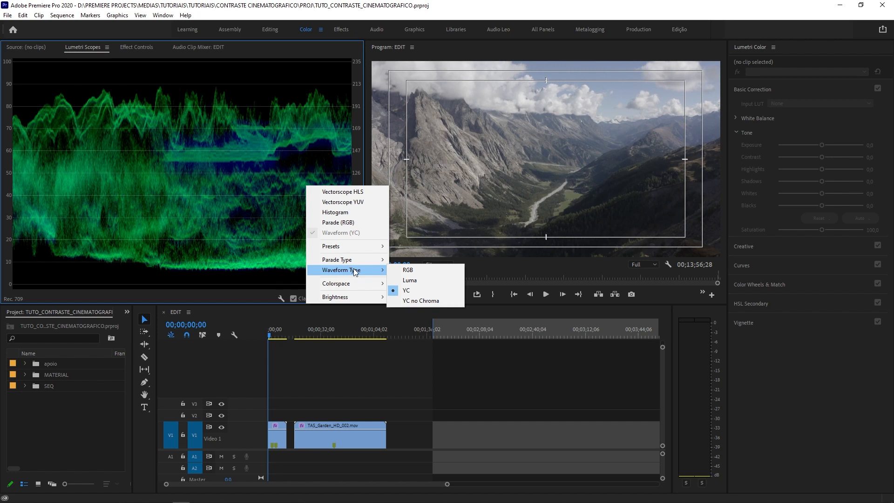
pyautogui.click(446, 300)
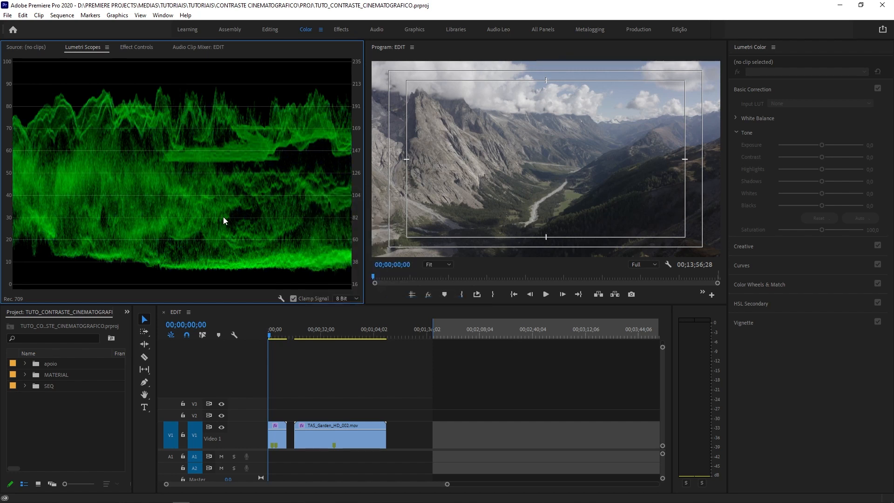
# - Set the waveform type back to Luma
pyautogui.rightClick(255, 214)
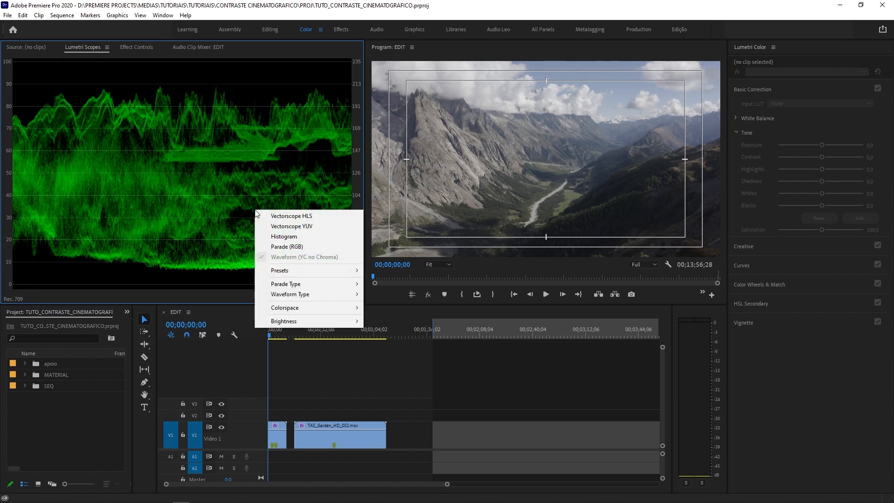
pyautogui.moveTo(315, 292)
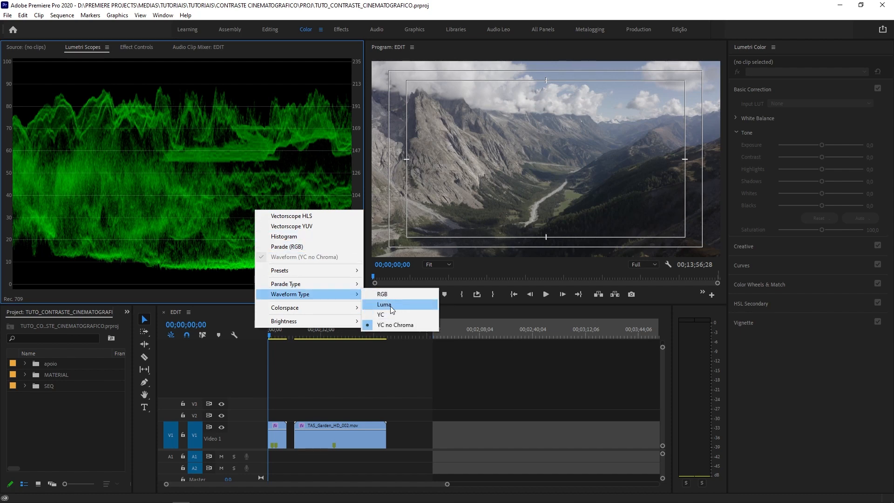
pyautogui.click(390, 306)
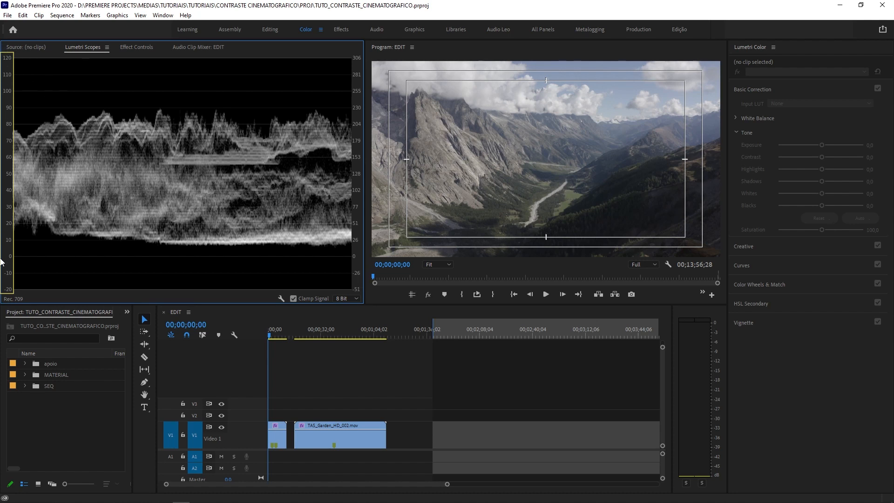
# - Switch the waveform to YC no Chroma to compare its scale, and restore the Luma type
pyautogui.rightClick(238, 132)
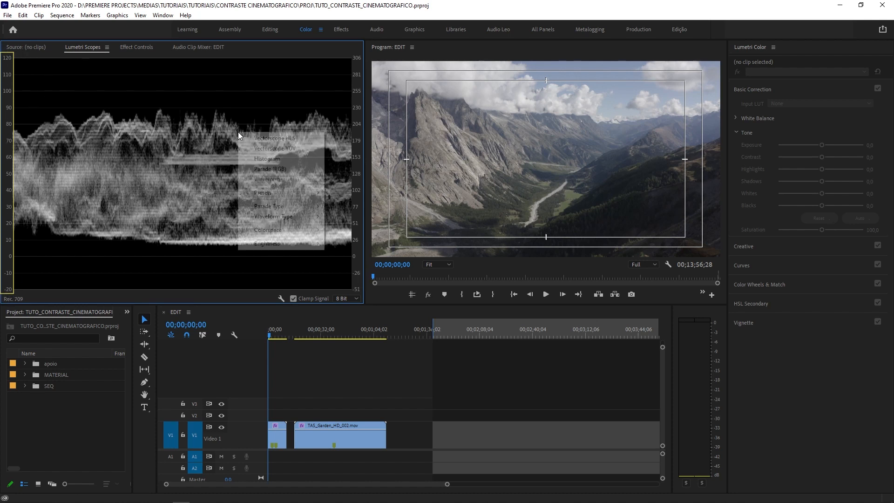
pyautogui.moveTo(293, 217)
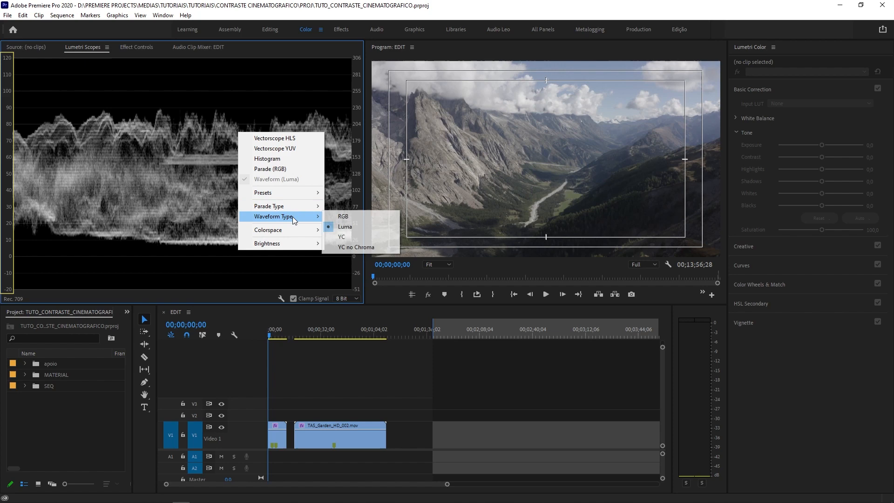
pyautogui.click(357, 247)
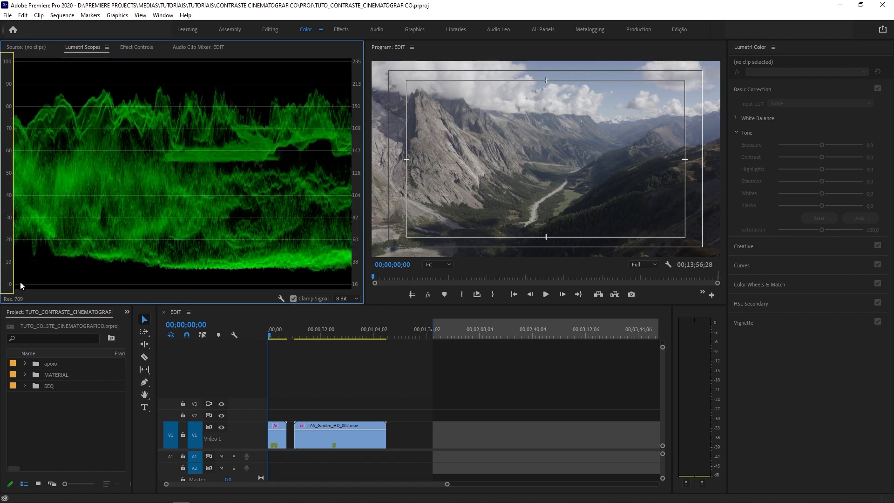
pyautogui.rightClick(22, 66)
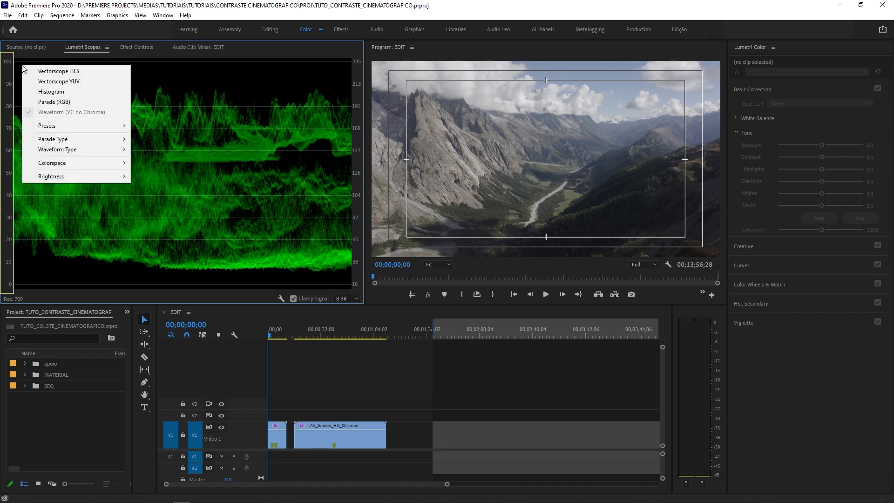
pyautogui.moveTo(101, 149)
pyautogui.click(161, 160)
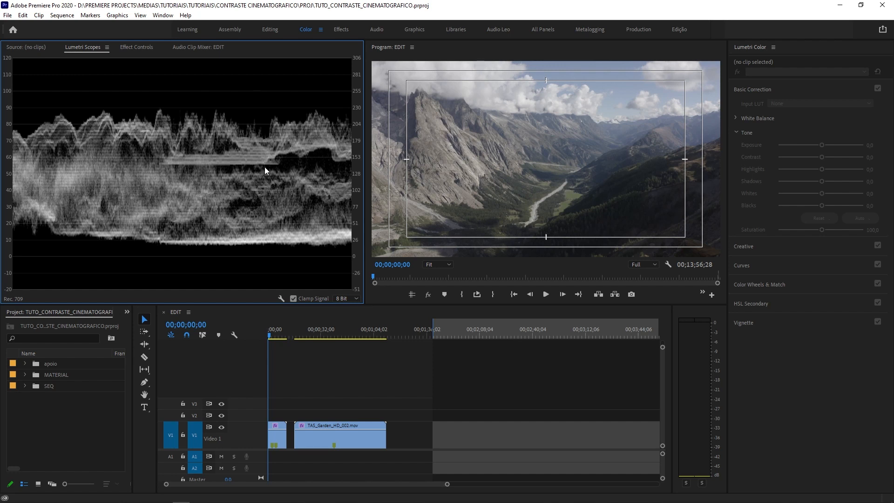
# - Open the Gray_scale sequence from the SEQ bin and select its Gray_scale.jpg clip on the timeline
pyautogui.click(339, 359)
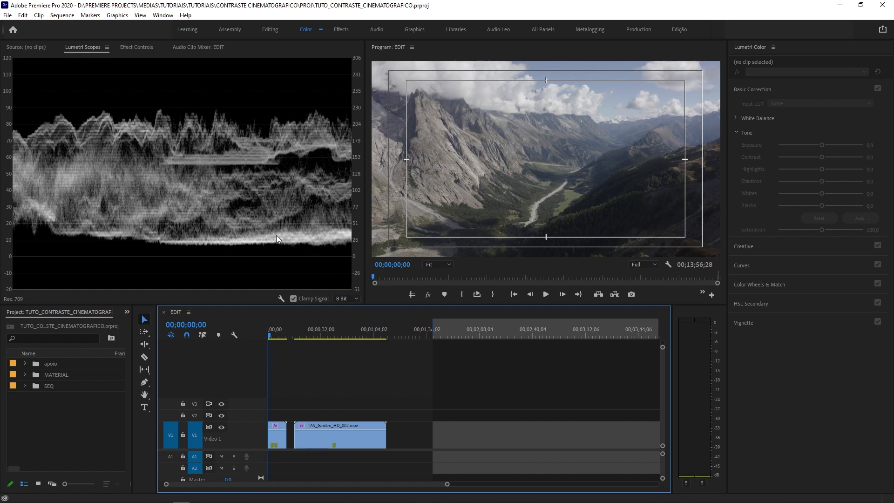
pyautogui.click(24, 387)
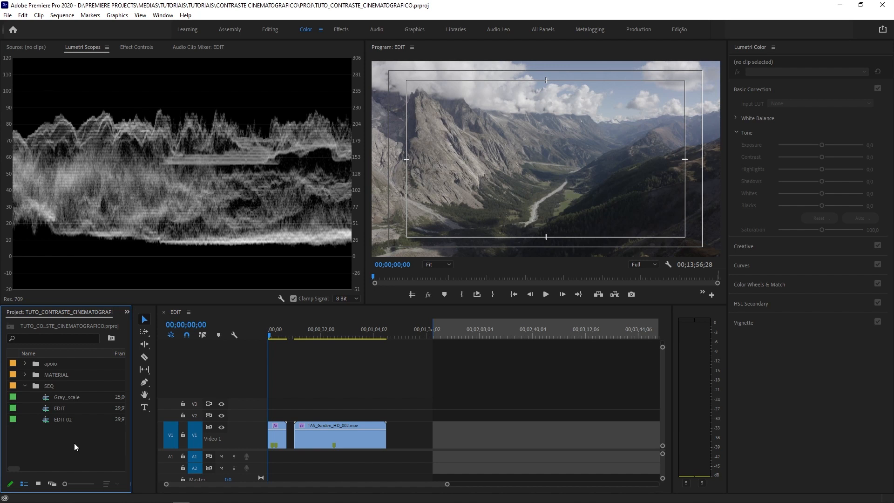
pyautogui.doubleClick(48, 398)
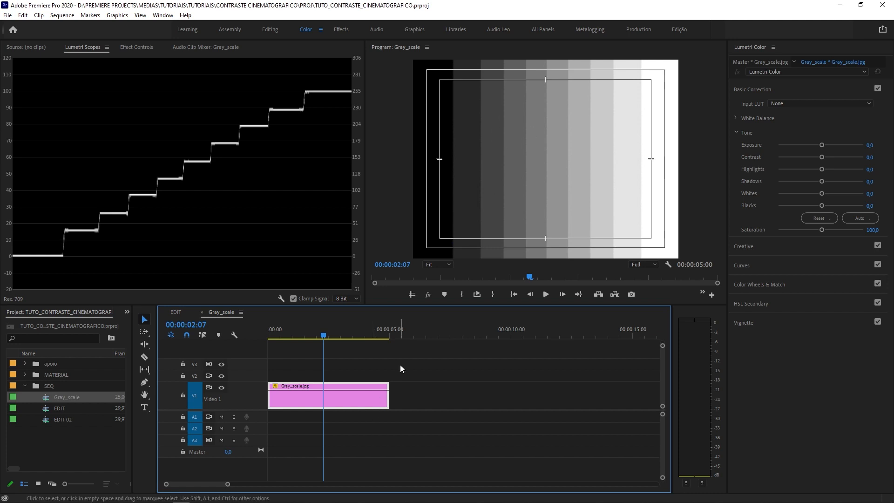
pyautogui.moveTo(401, 365); pyautogui.dragTo(371, 397)
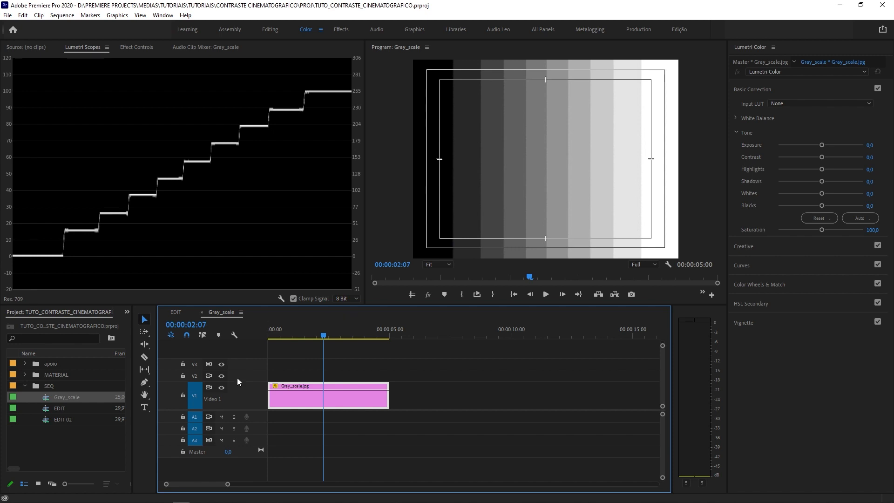
# - Switch to the EDIT sequence and deselect its mountain clip to examine the shot's waveform
pyautogui.click(171, 314)
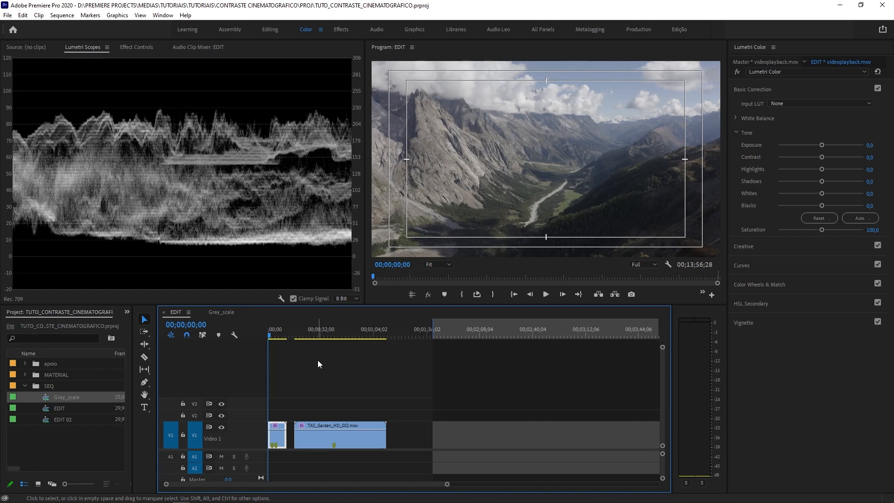
pyautogui.click(318, 360)
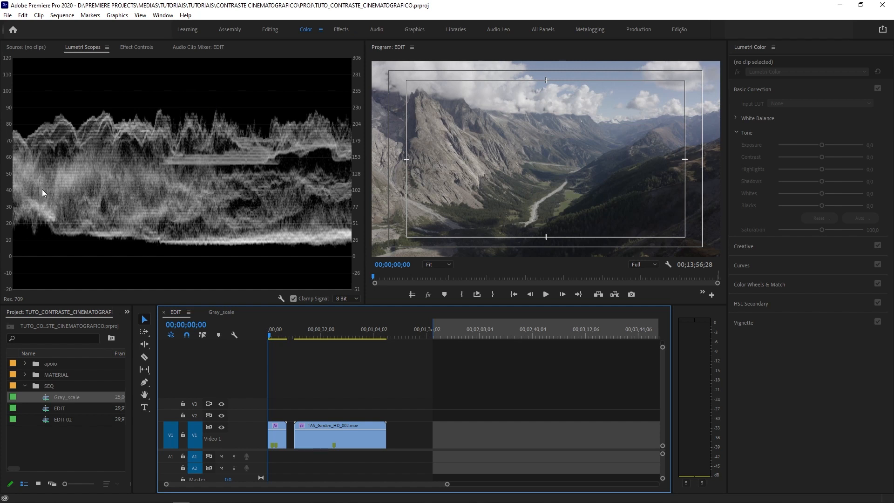
pyautogui.click(257, 167)
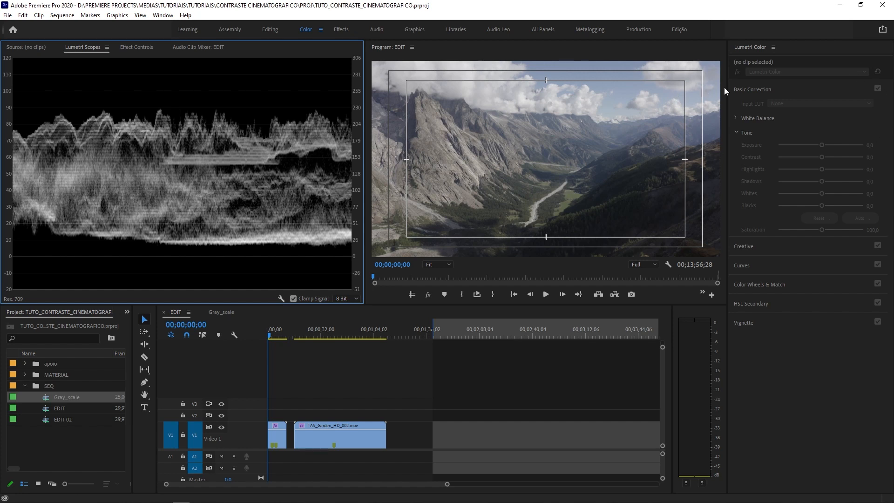
# - Look at the Curves and White Balance controls in Lumetri Color, and return to the Basic Correction tone settings
pyautogui.click(769, 89)
pyautogui.click(784, 91)
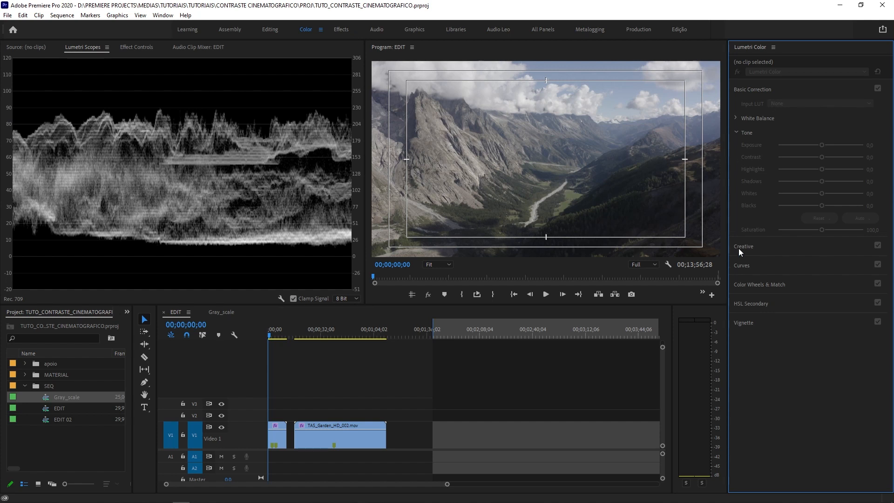
pyautogui.click(739, 266)
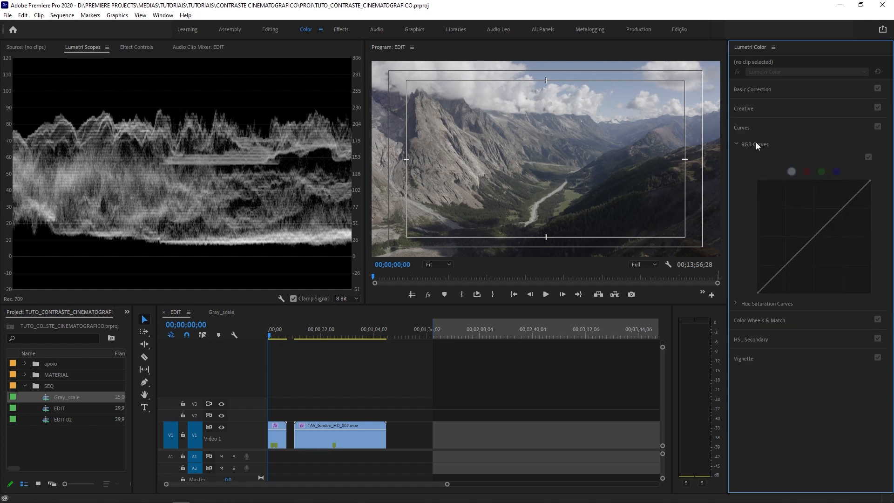
pyautogui.click(745, 134)
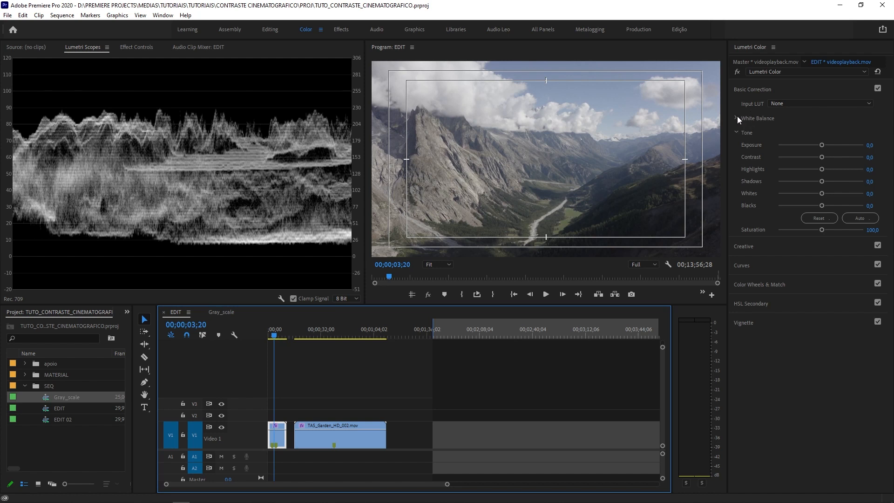
pyautogui.click(735, 119)
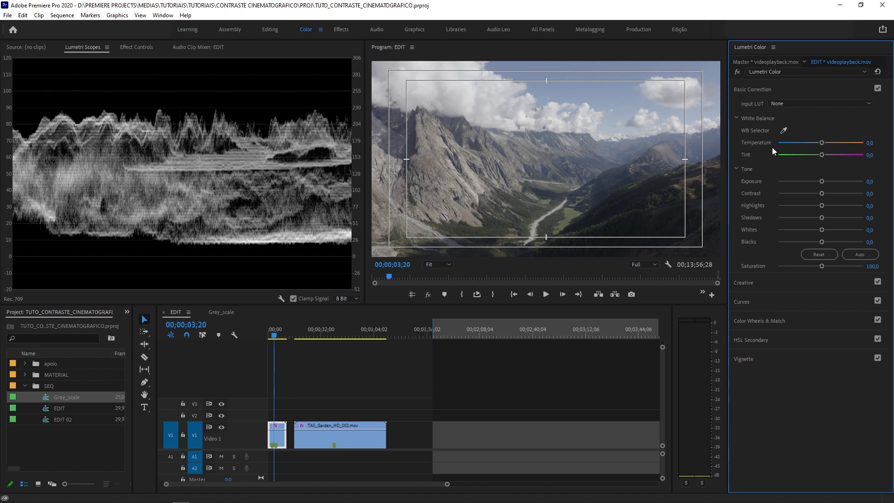
pyautogui.click(738, 118)
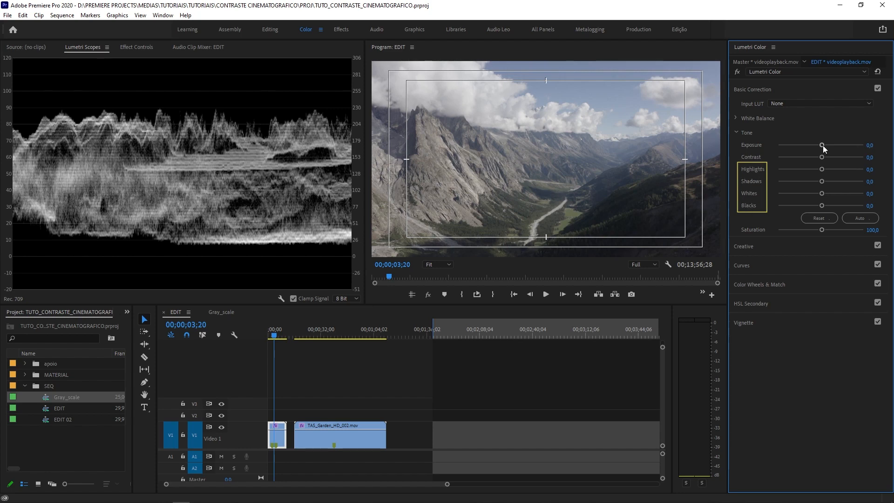
# - Try raising the mountain clip's Exposure to 2.2, and reset it to its default
pyautogui.moveTo(823, 145); pyautogui.dragTo(840, 146)
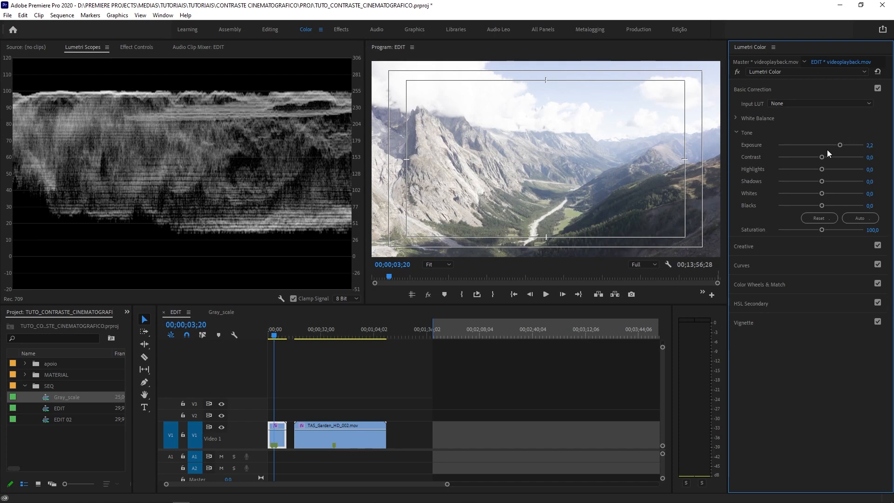
pyautogui.doubleClick(841, 145)
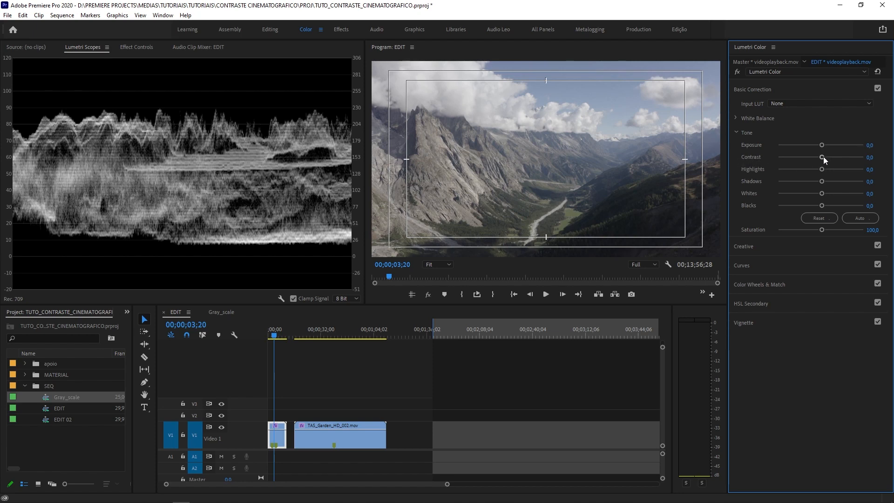
# - Try Contrast at -96.7 and at 100, view the stronger setting in the maximized Program monitor, and reset Contrast
pyautogui.moveTo(823, 157); pyautogui.dragTo(779, 161)
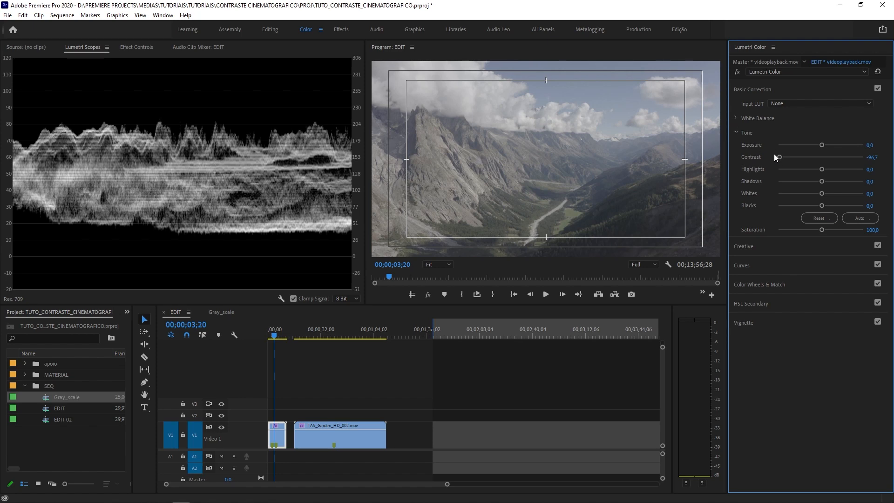
pyautogui.moveTo(780, 158); pyautogui.dragTo(867, 163)
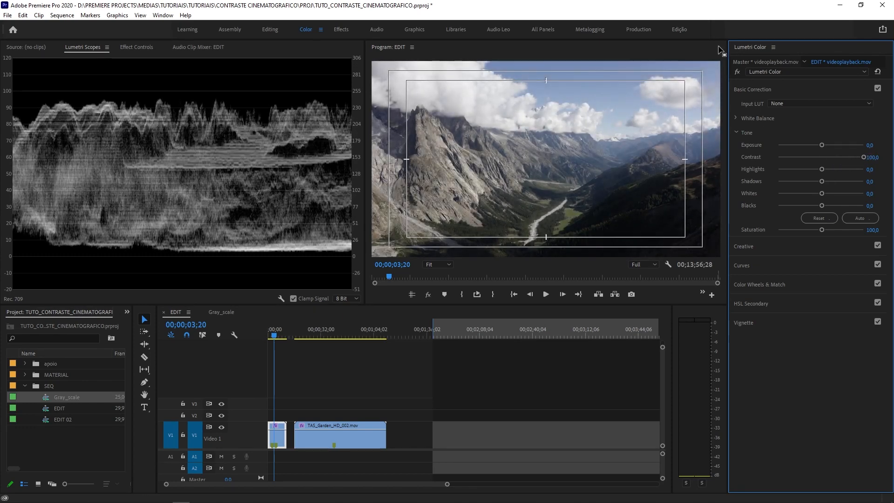
pyautogui.press('`')
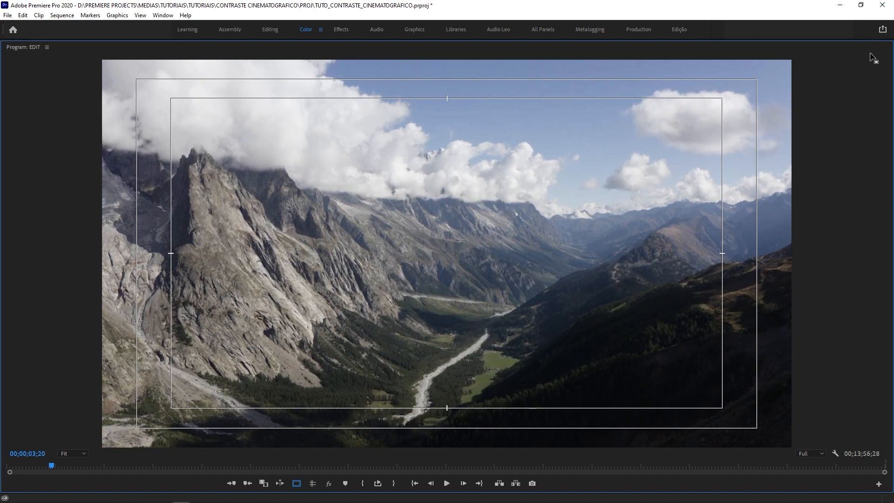
pyautogui.press('`')
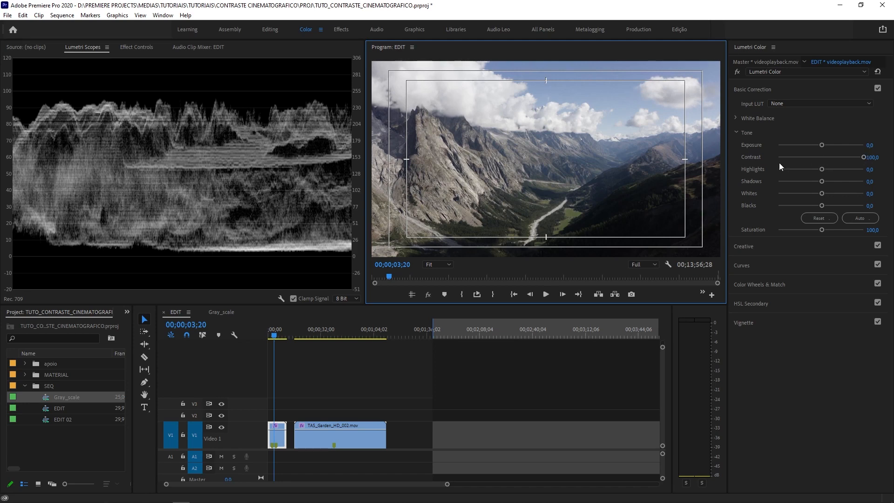
pyautogui.doubleClick(856, 156)
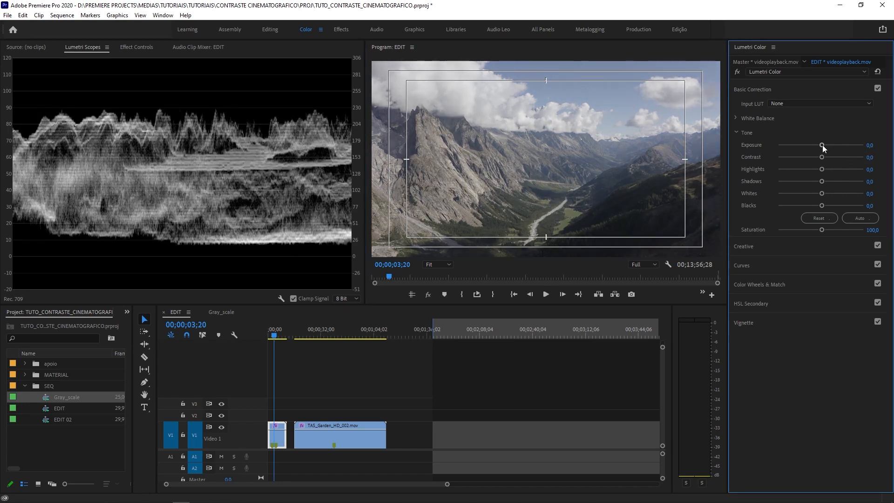
# - Try an extreme Exposure of 3.6 to compare its effect on the waveform with contrast, and reset it
pyautogui.moveTo(822, 145); pyautogui.dragTo(851, 144)
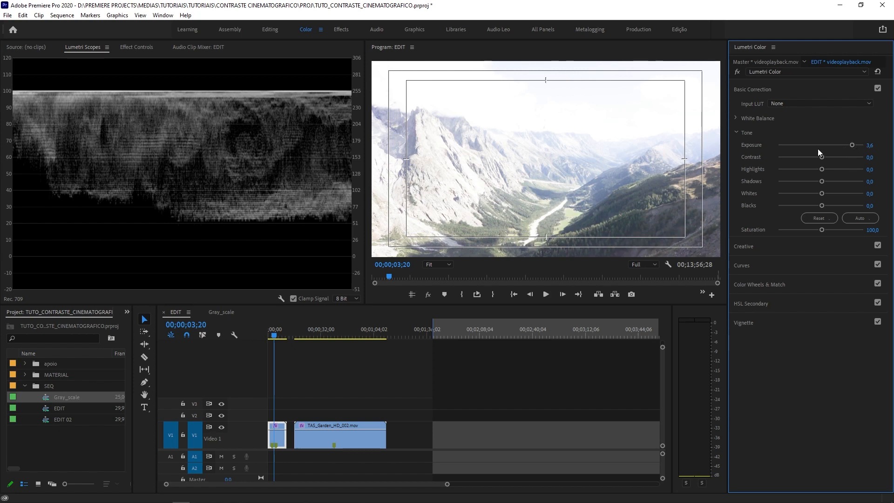
pyautogui.doubleClick(853, 146)
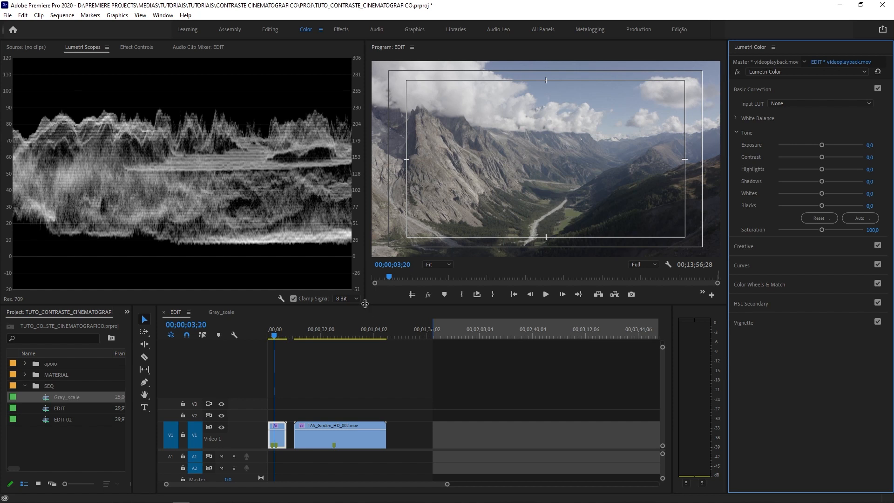
# - Make the waveform scope and Program monitor taller, and set the mountain clip's Exposure to 0.3
pyautogui.moveTo(364, 305); pyautogui.dragTo(352, 389)
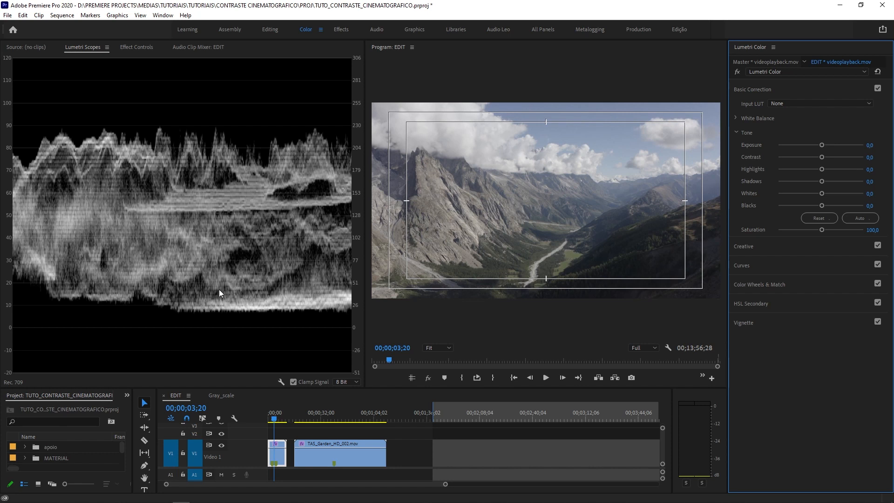
pyautogui.click(823, 146)
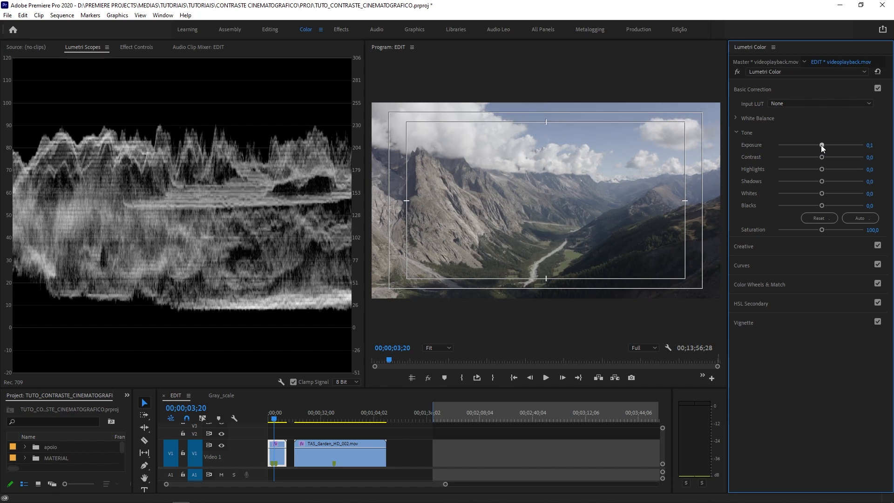
pyautogui.moveTo(821, 146); pyautogui.dragTo(823, 145)
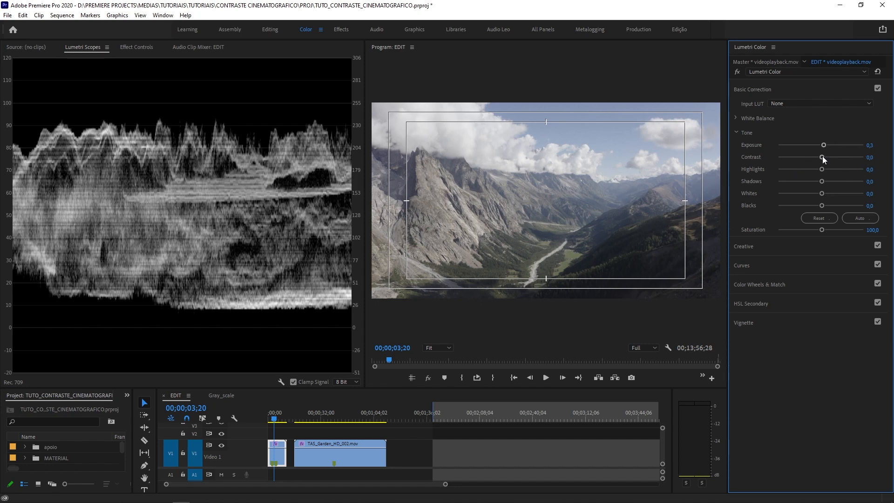
# - Set the mountain clip's Contrast to 10
pyautogui.moveTo(823, 158); pyautogui.dragTo(826, 160)
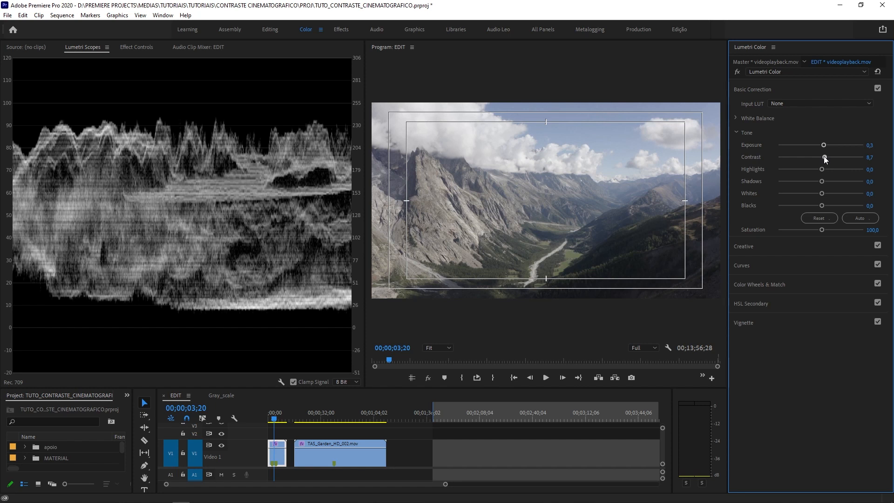
pyautogui.moveTo(824, 157); pyautogui.dragTo(826, 158)
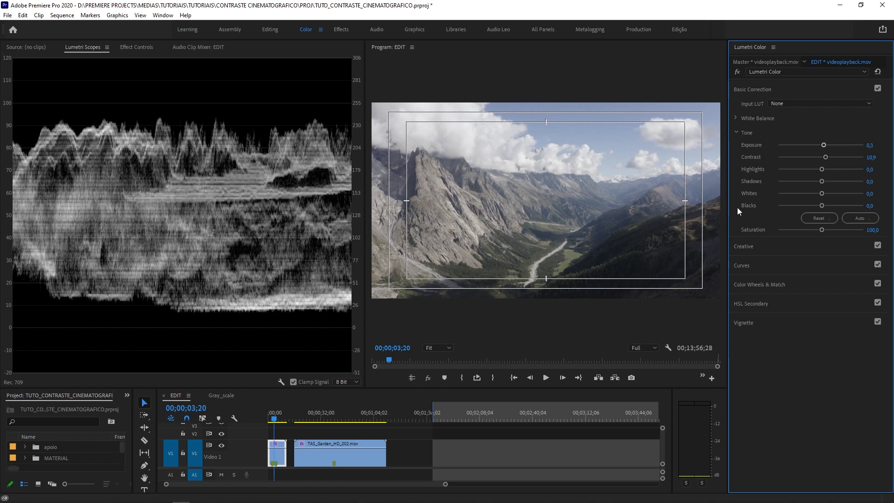
pyautogui.click(874, 158)
pyautogui.write('10')
pyautogui.press('Return')
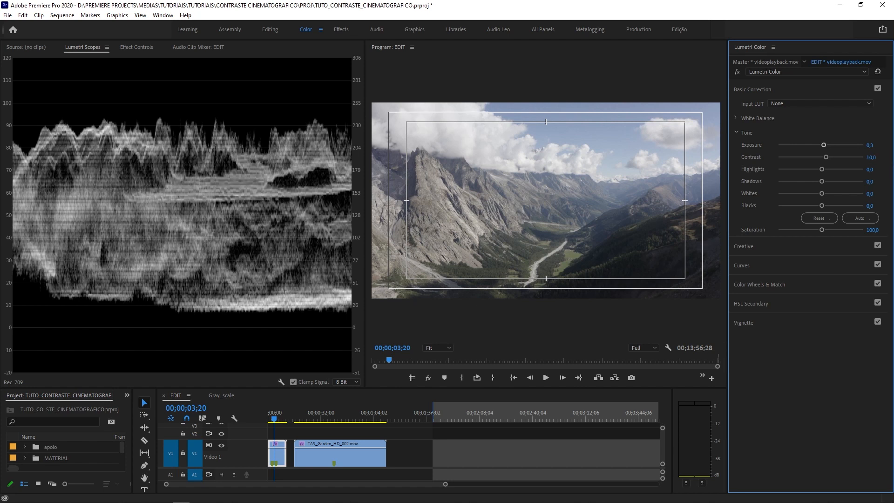
# - Bypass the Lumetri Color effect to compare with the original shot, save the project, and turn the effect back on
pyautogui.click(738, 72)
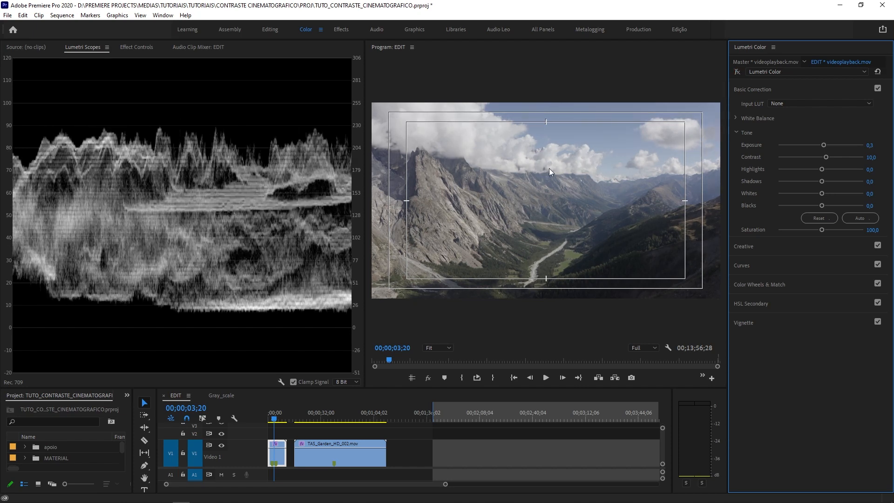
pyautogui.hotkey('ctrl', 's')
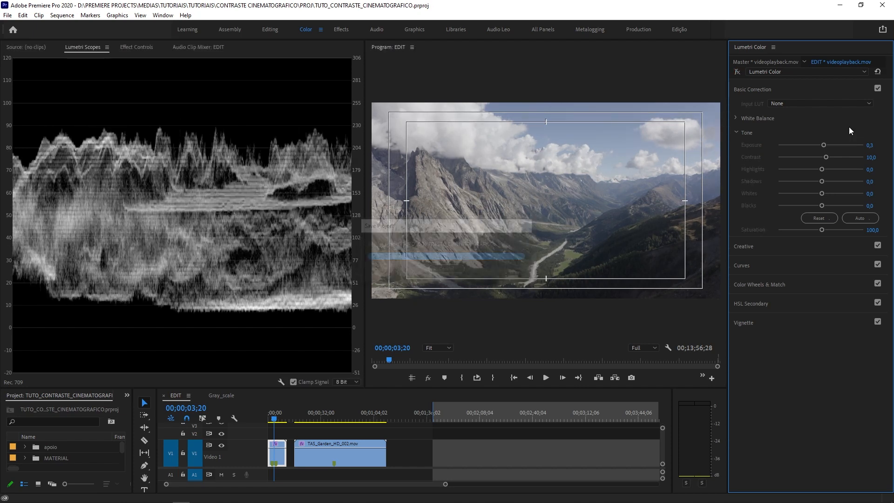
pyautogui.click(738, 72)
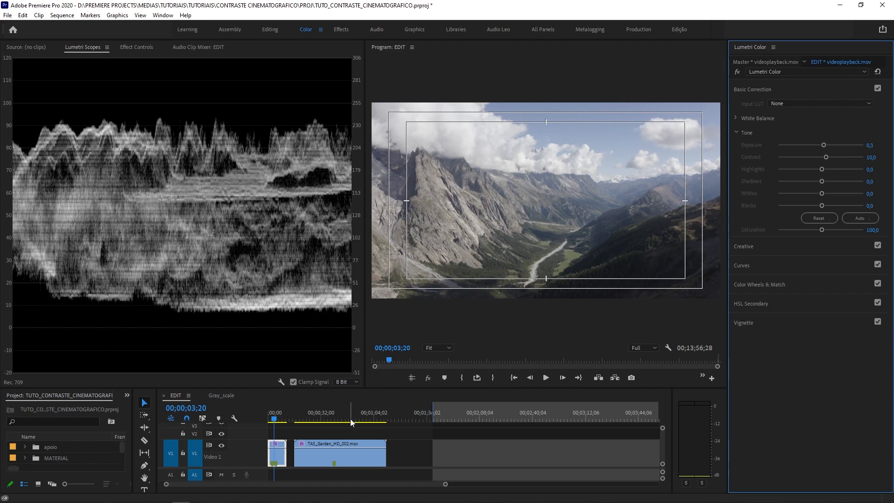
# - Scrub through the mountain clip to 00;00;05;02 to check the waveform across the shot
pyautogui.click(278, 413)
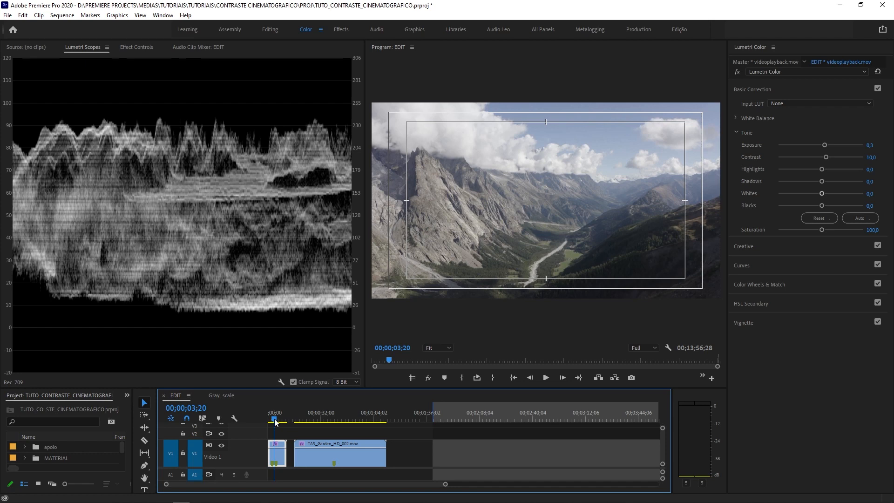
pyautogui.moveTo(275, 420)
pyautogui.mouseDown()
pyautogui.moveTo(290, 436)
pyautogui.moveTo(274, 437)
pyautogui.mouseUp()
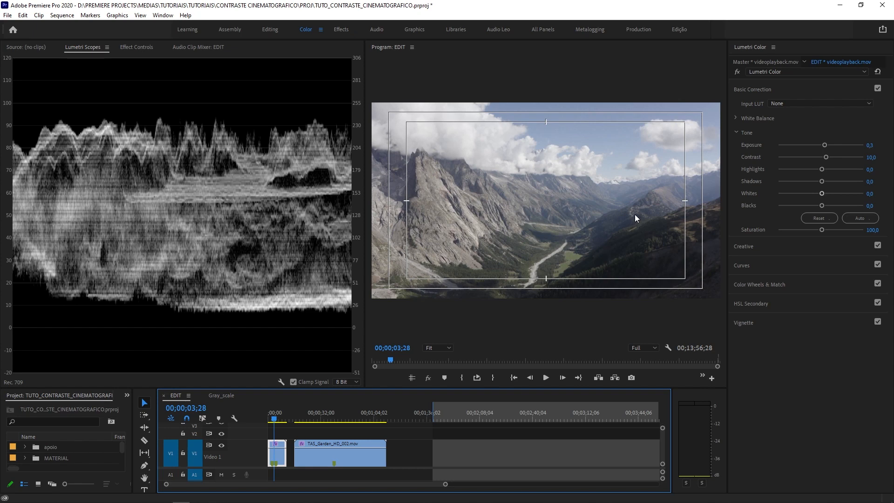
pyautogui.moveTo(278, 415); pyautogui.dragTo(278, 419)
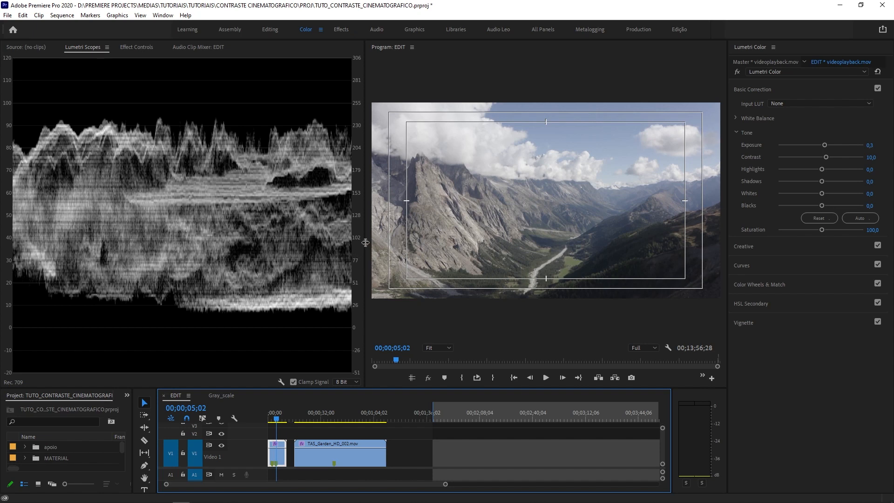
# - Widen the waveform scope and lower the mountain clip's Blacks to -9.8
pyautogui.moveTo(365, 243); pyautogui.dragTo(450, 263)
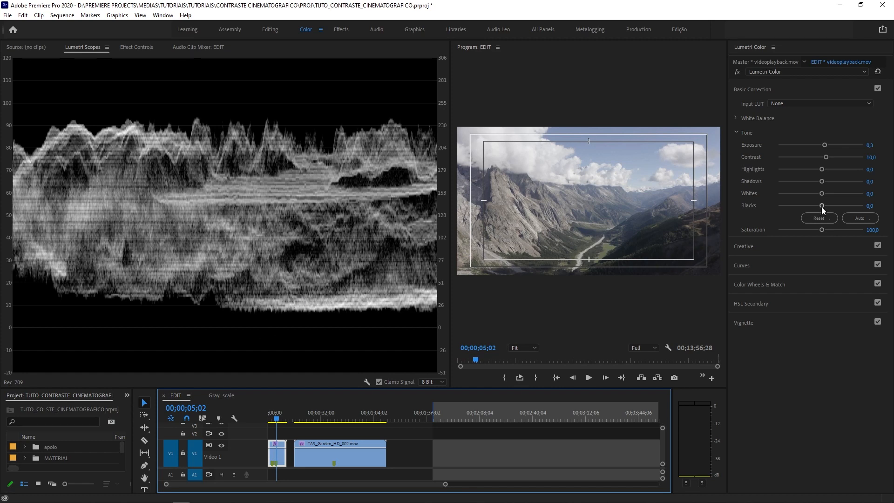
pyautogui.moveTo(822, 207); pyautogui.dragTo(818, 207)
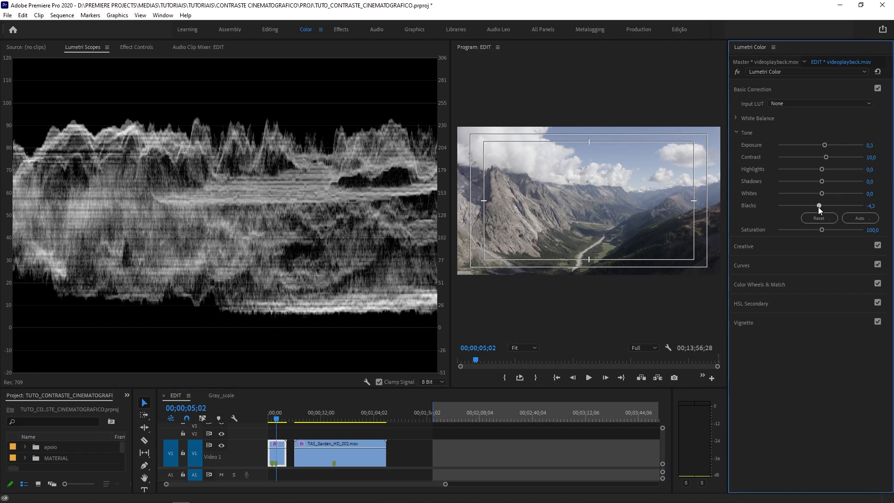
pyautogui.moveTo(817, 207); pyautogui.dragTo(815, 205)
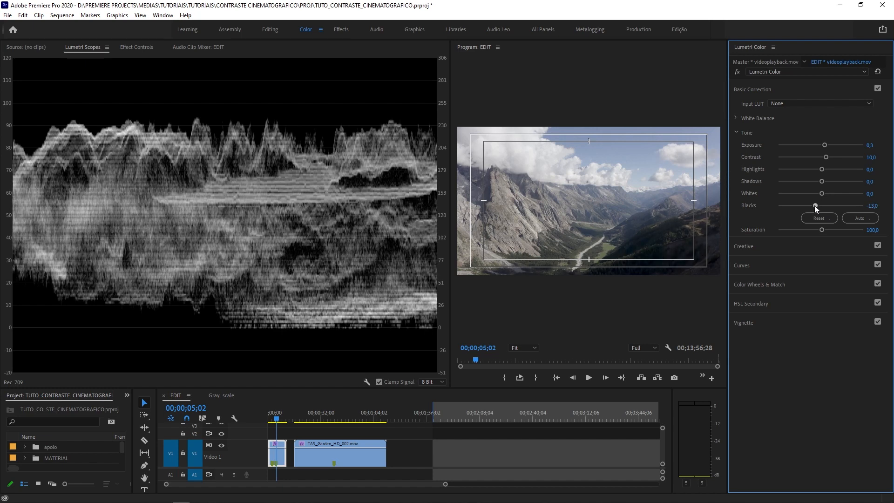
pyautogui.moveTo(815, 206); pyautogui.dragTo(817, 208)
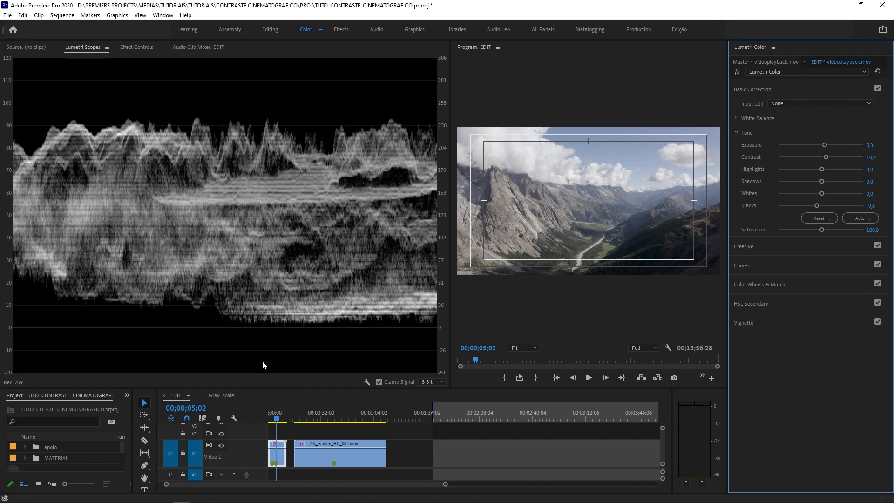
# - Scrub the mountain clip back to 00;00;01;21 to check its dark areas on the waveform
pyautogui.click(275, 420)
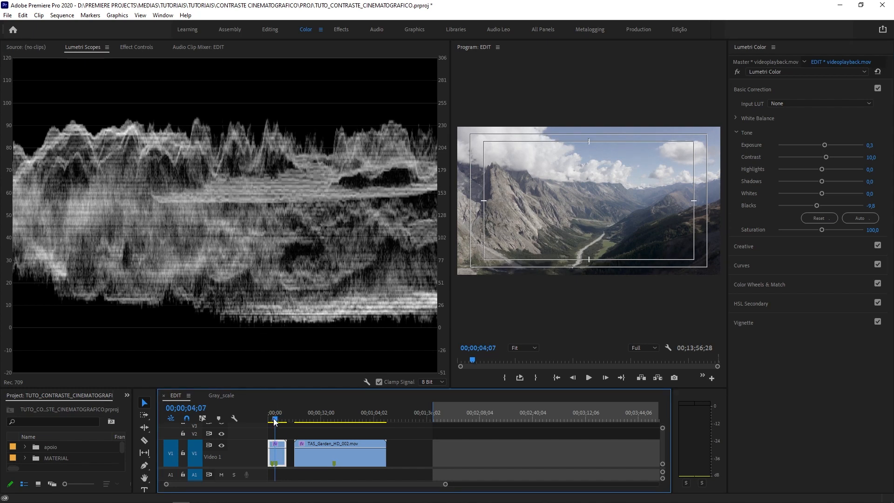
pyautogui.moveTo(275, 421); pyautogui.dragTo(271, 421)
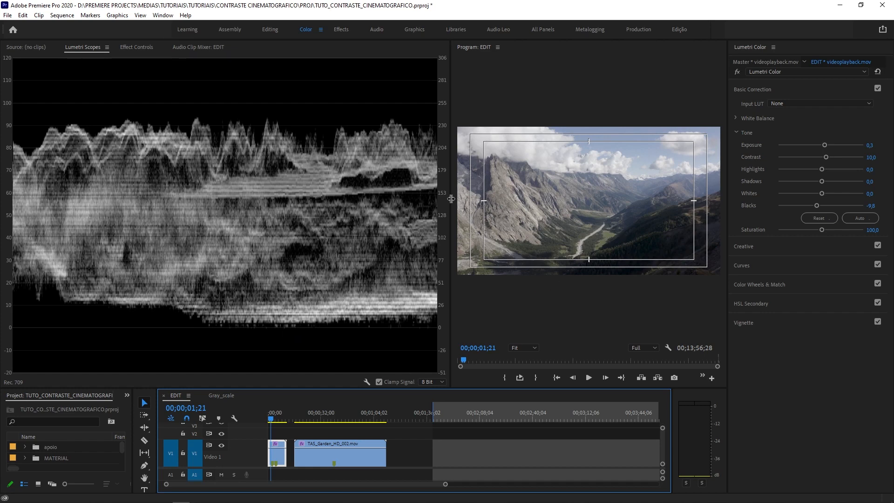
# - Enlarge the program preview to inspect the valley's dark areas, rebalance it with the waveform scope, and save the project
pyautogui.moveTo(450, 199); pyautogui.dragTo(272, 212)
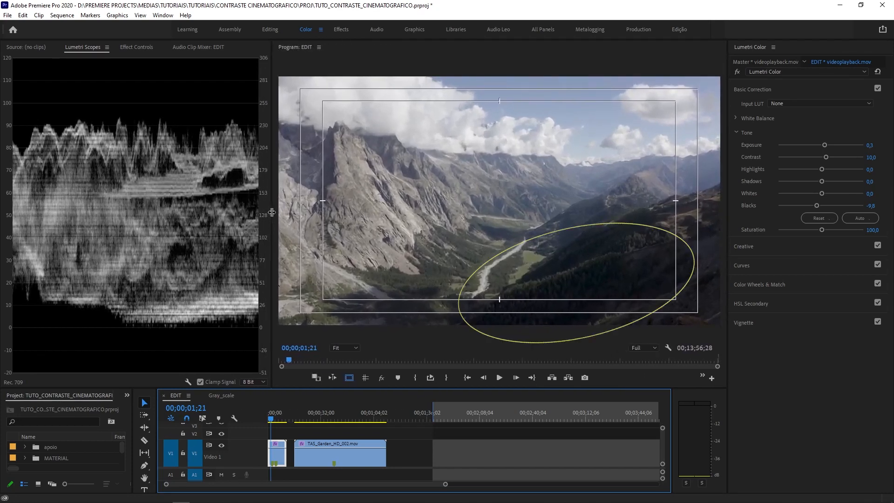
pyautogui.moveTo(272, 212); pyautogui.dragTo(363, 210)
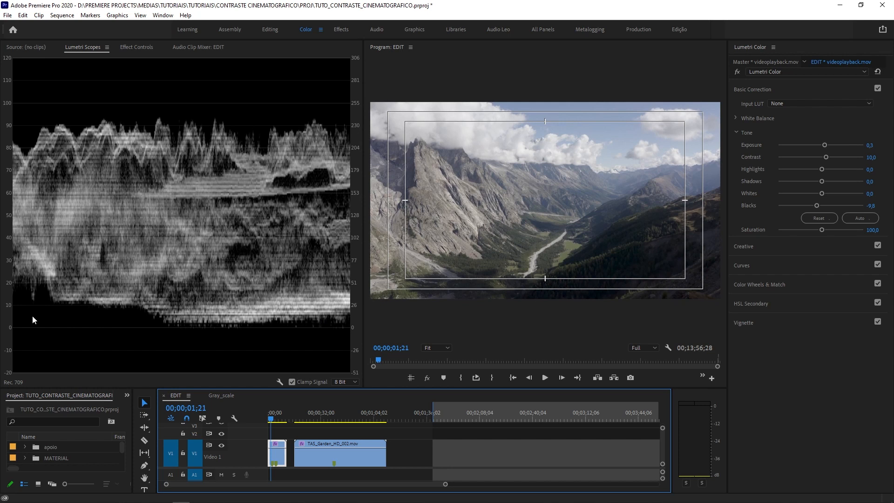
pyautogui.hotkey('ctrl', 's')
# - Widen the waveform scope and raise the mountain clip's Whites to 28.3
pyautogui.moveTo(363, 235); pyautogui.dragTo(460, 254)
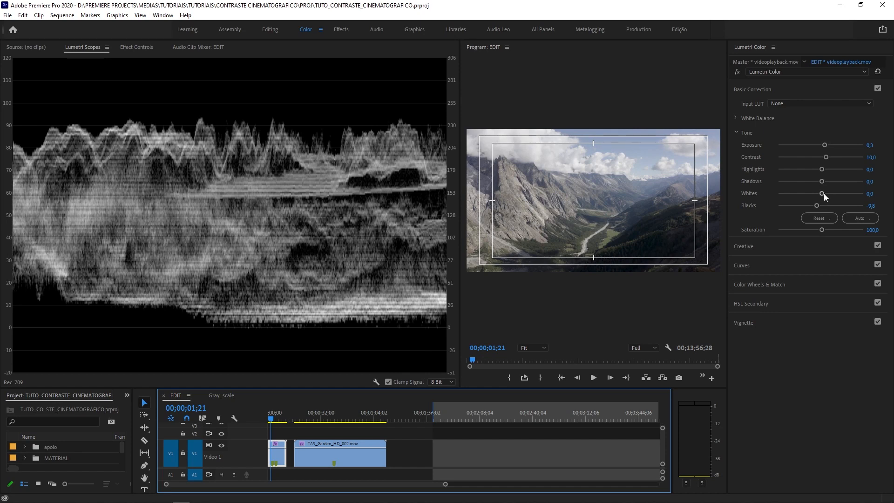
pyautogui.moveTo(823, 194); pyautogui.dragTo(834, 195)
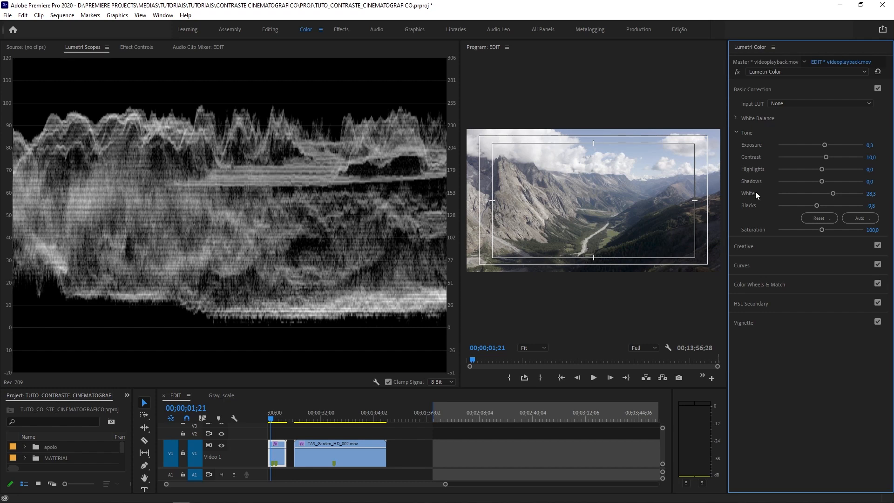
# - Scrub the mountain clip to 00;00;03;11 and check the frame on a widened waveform scope and in an enlarged preview
pyautogui.moveTo(463, 175); pyautogui.dragTo(368, 180)
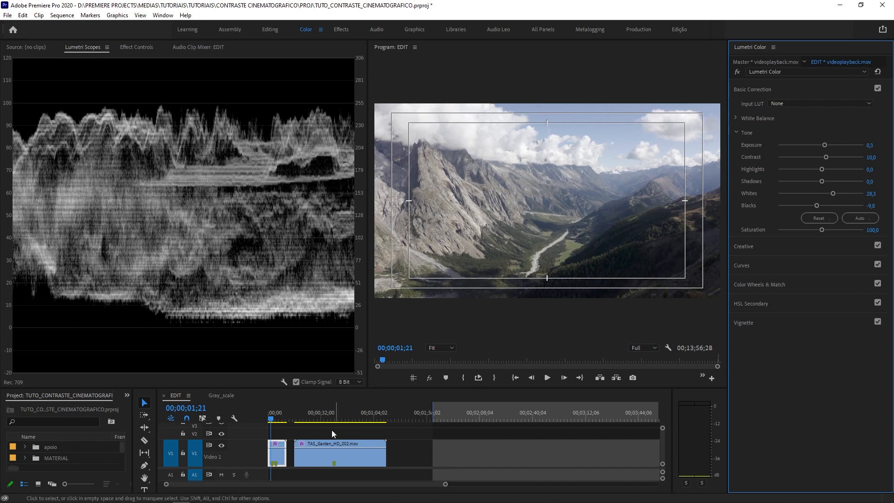
pyautogui.click(271, 418)
pyautogui.moveTo(272, 418); pyautogui.dragTo(275, 422)
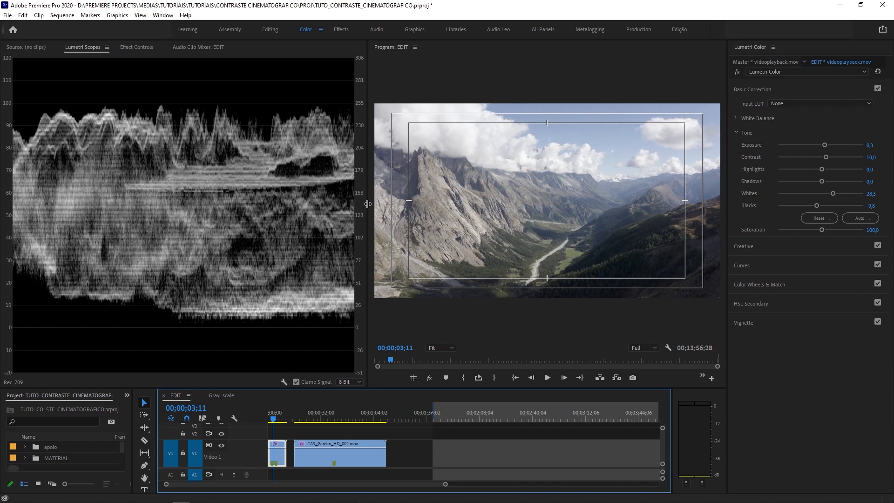
pyautogui.moveTo(368, 204); pyautogui.dragTo(495, 207)
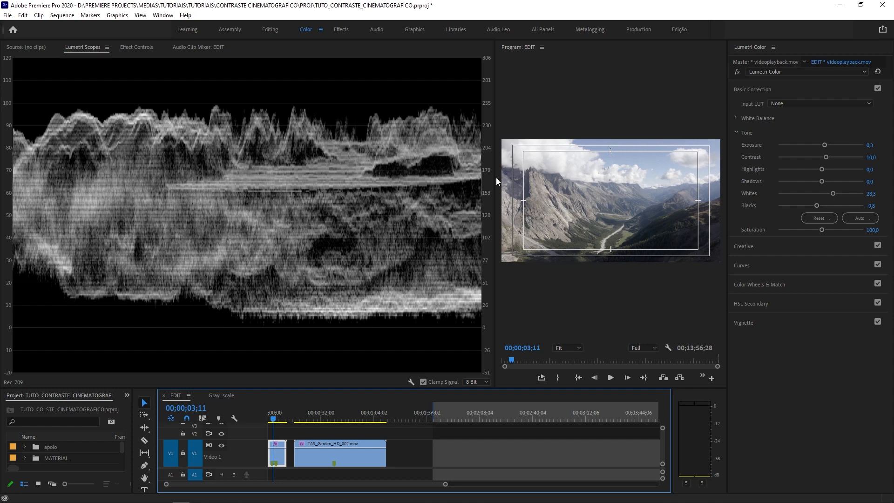
pyautogui.moveTo(494, 177); pyautogui.dragTo(245, 176)
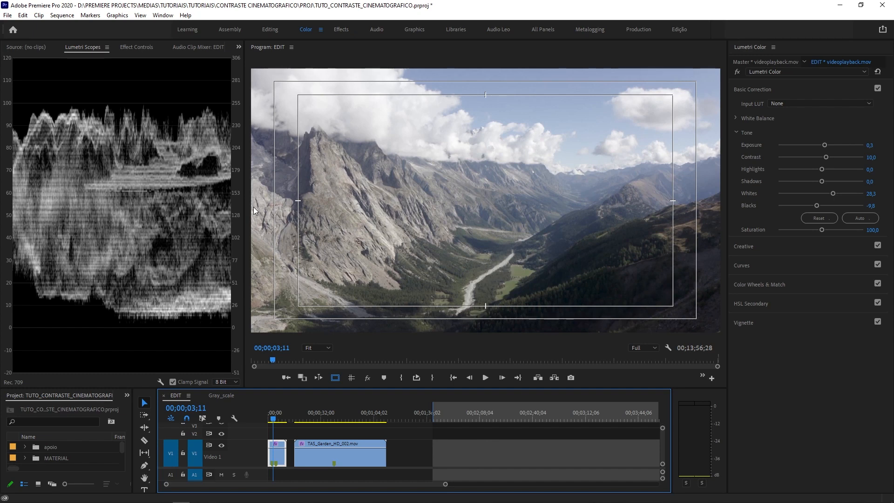
# - Widen the waveform scope and try the mountain clip's Highlights at 89.1, 50 and -88 to see how the waveform responds
pyautogui.moveTo(246, 202); pyautogui.dragTo(471, 213)
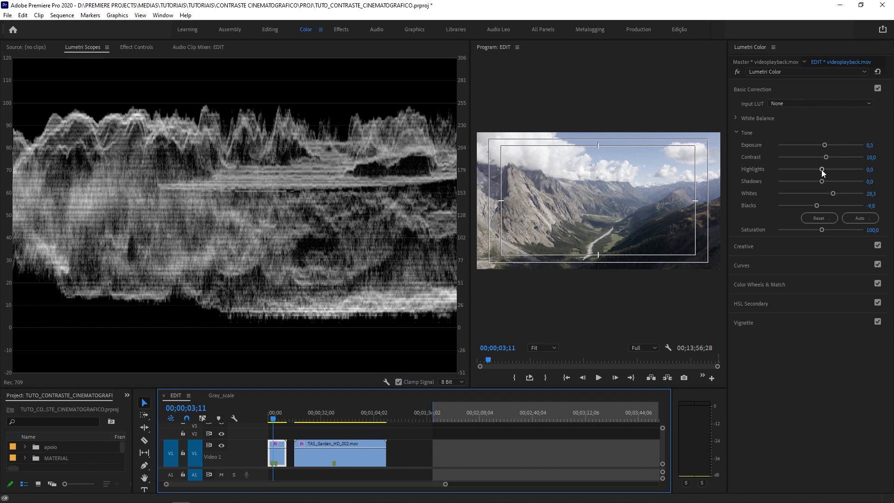
pyautogui.moveTo(822, 171); pyautogui.dragTo(828, 169)
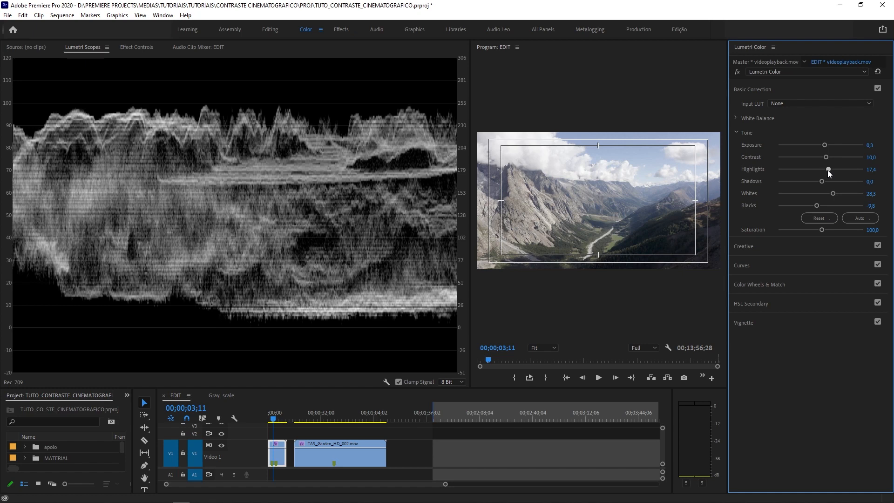
pyautogui.moveTo(828, 170); pyautogui.dragTo(860, 169)
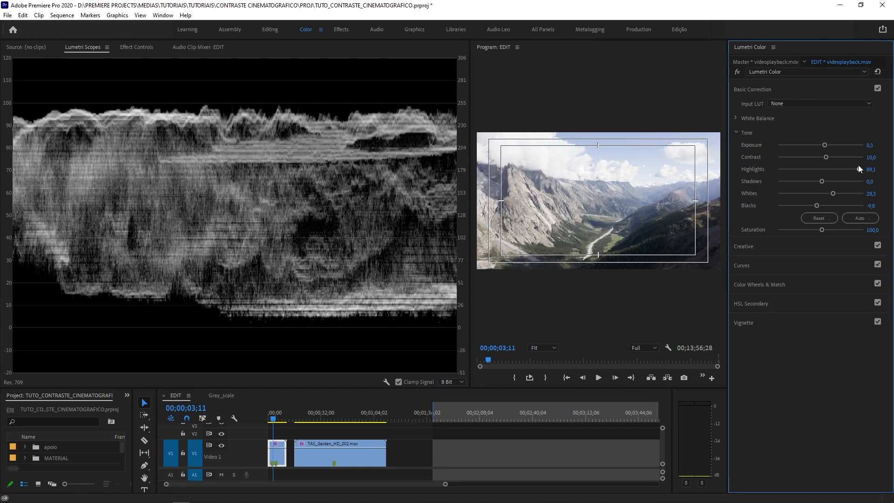
pyautogui.moveTo(859, 165); pyautogui.dragTo(842, 165)
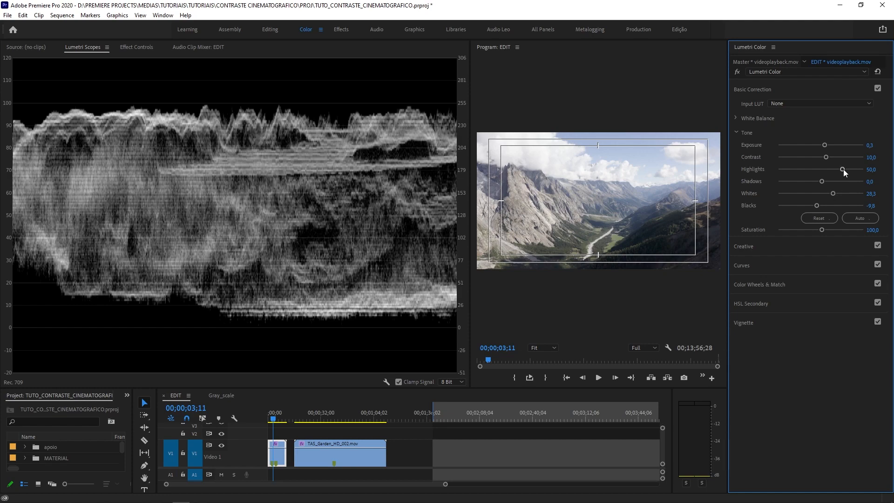
pyautogui.moveTo(843, 169); pyautogui.dragTo(783, 175)
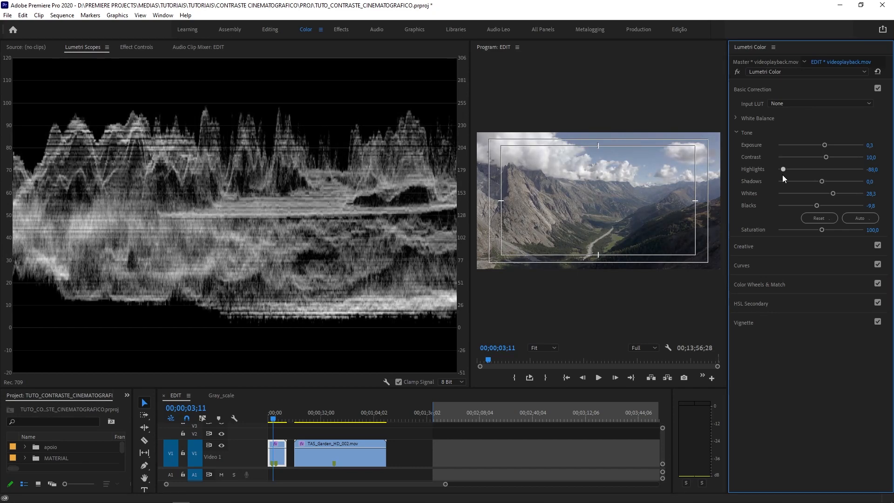
pyautogui.moveTo(783, 174); pyautogui.dragTo(830, 174)
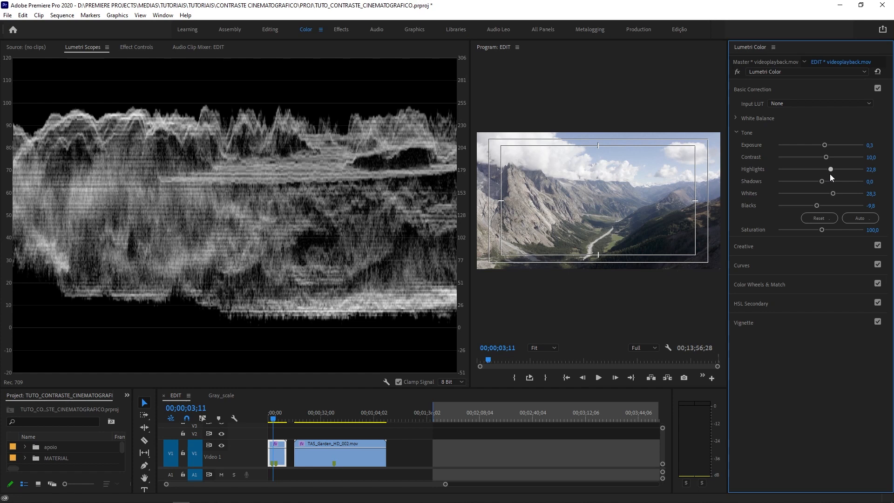
# - Set the mountain clip's Highlights to 20
pyautogui.click(874, 169)
pyautogui.write('20')
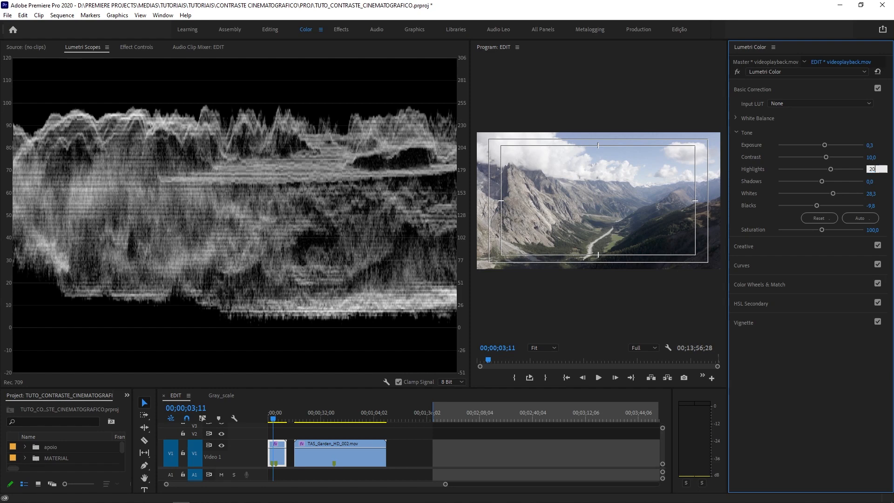
pyautogui.press('Return')
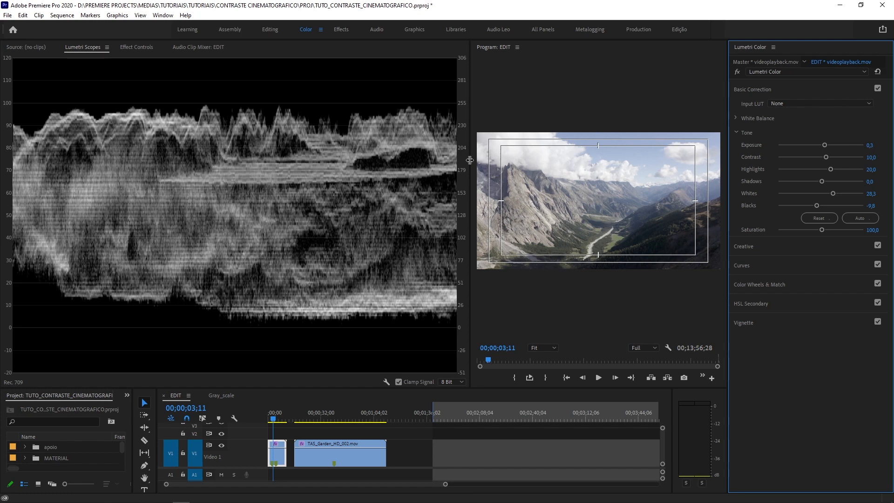
# - Bypass the Lumetri Color effect to compare the original image and its waveform with the grade, and turn the effect back on
pyautogui.moveTo(470, 160); pyautogui.dragTo(228, 162)
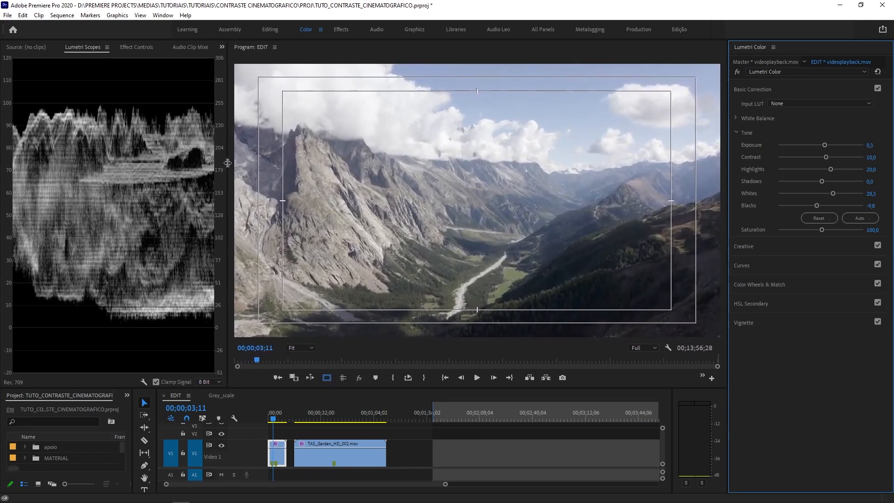
pyautogui.click(738, 72)
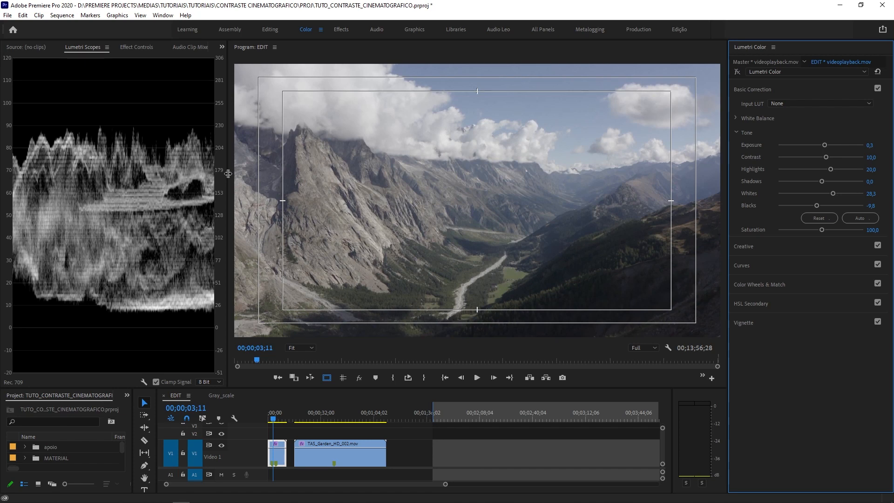
pyautogui.moveTo(229, 185); pyautogui.dragTo(391, 185)
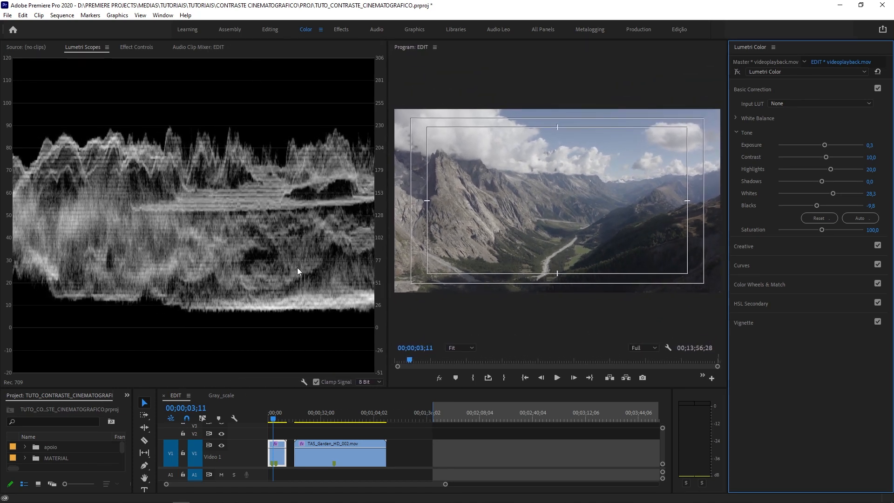
pyautogui.click(736, 73)
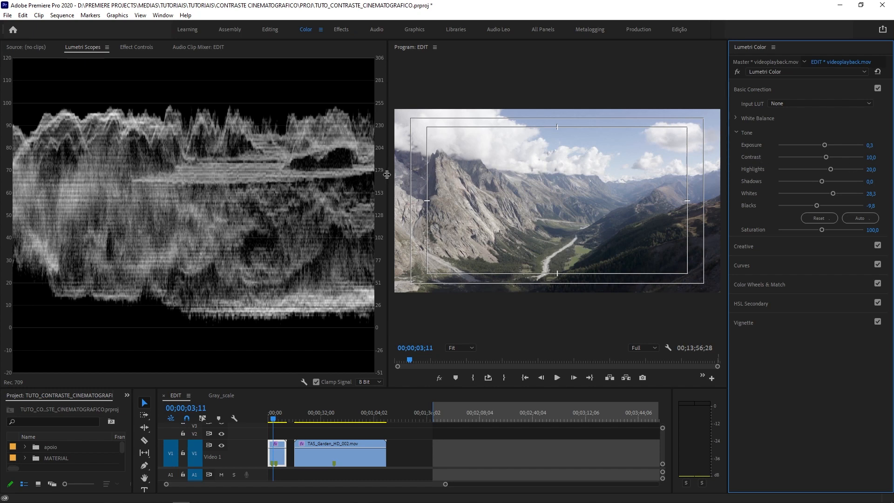
# - Maximize the program monitor to examine the graded mountain shot, and restore the panel layout
pyautogui.moveTo(389, 176); pyautogui.dragTo(313, 175)
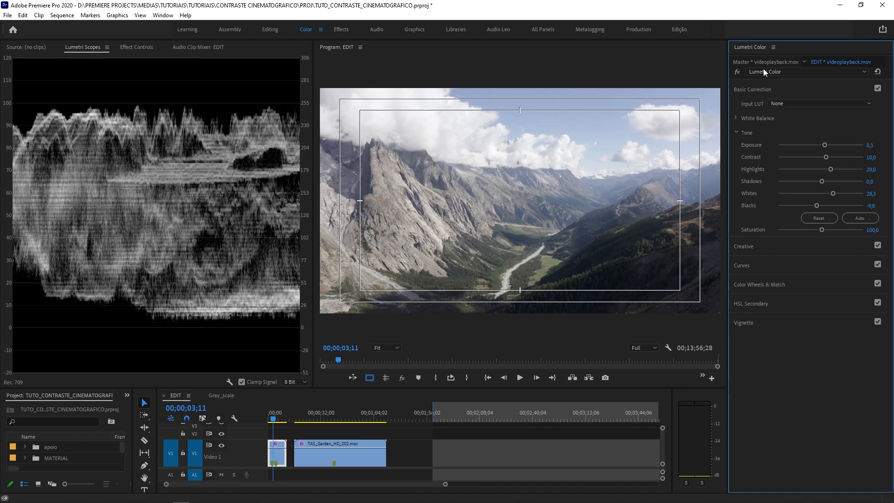
pyautogui.click(715, 47)
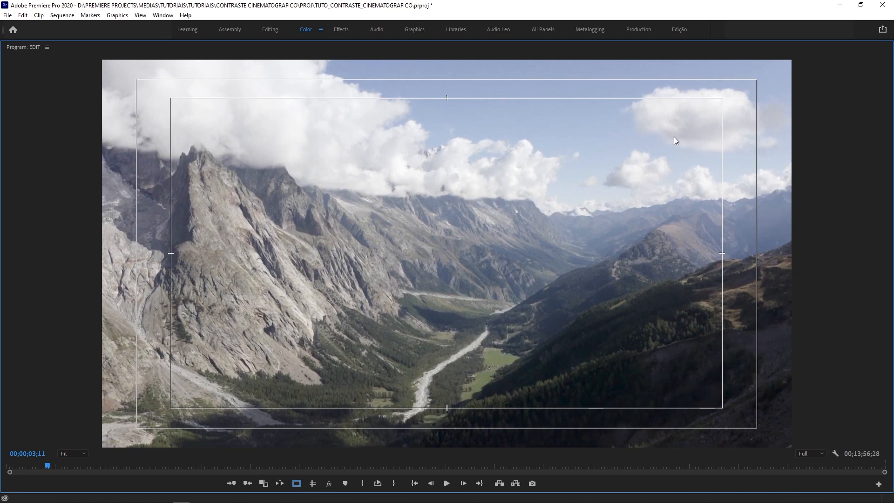
pyautogui.press('`')
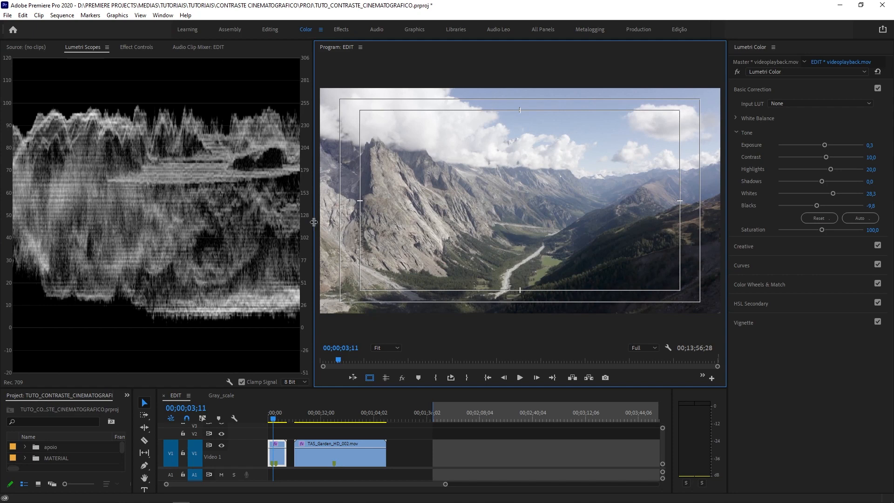
# - Try the mountain clip's Shadows at -65.2 and inspect the dark forested slope with the preview at 100%
pyautogui.moveTo(314, 222); pyautogui.dragTo(363, 222)
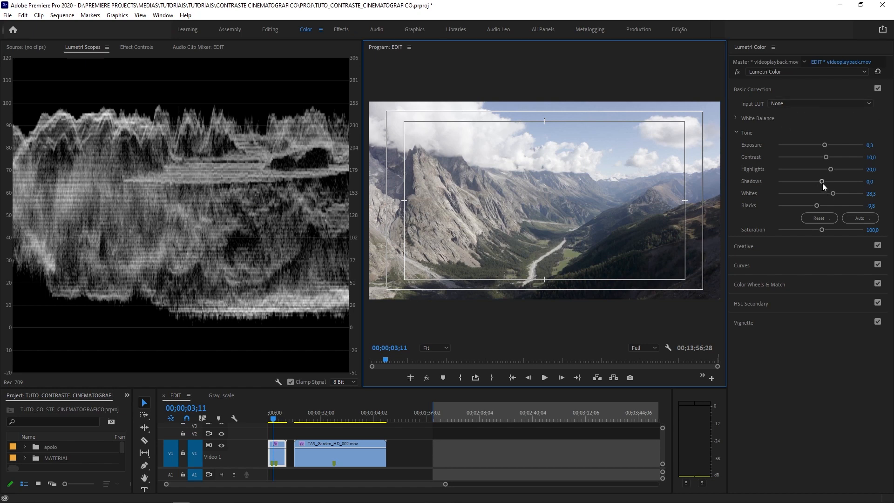
pyautogui.moveTo(823, 183); pyautogui.dragTo(792, 179)
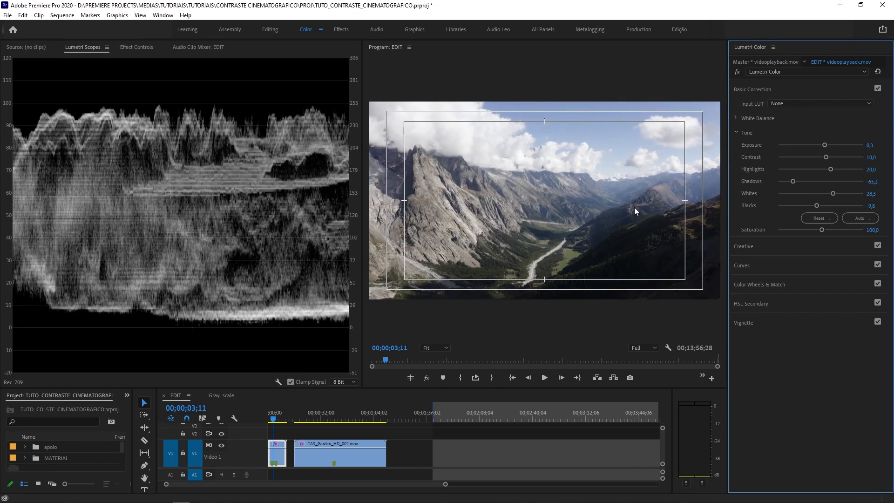
pyautogui.click(423, 347)
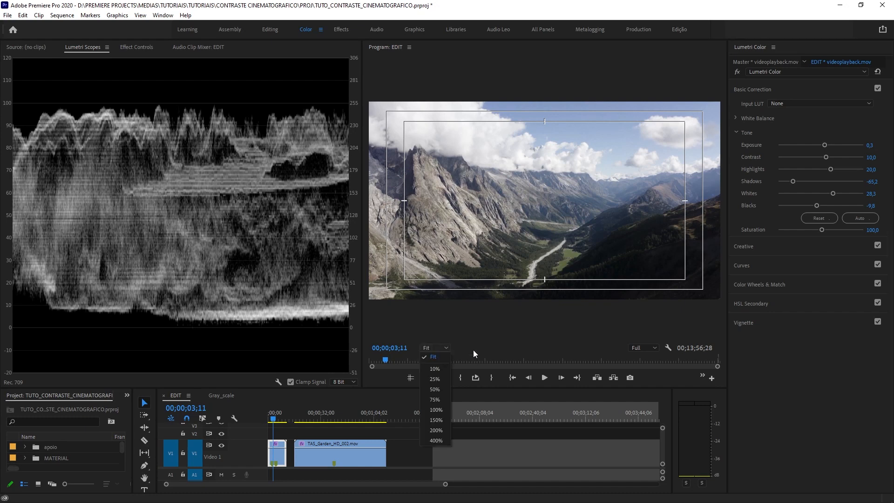
pyautogui.click(433, 409)
pyautogui.click(432, 348)
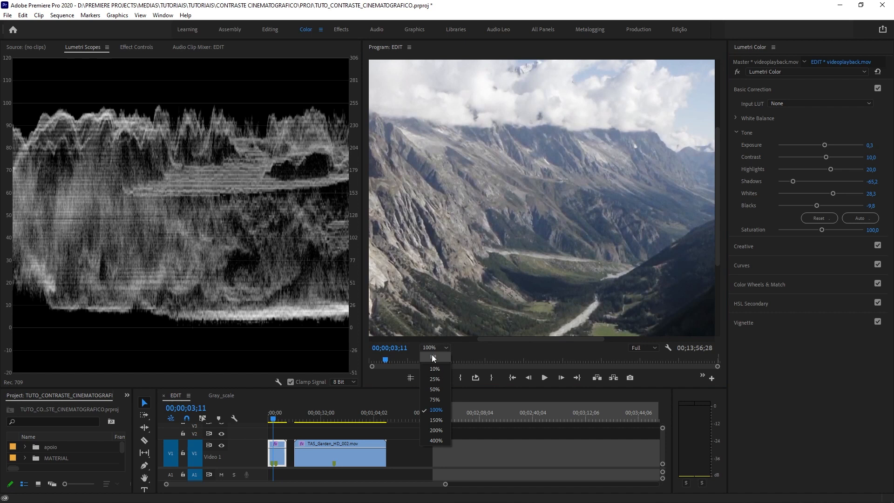
pyautogui.click(437, 414)
pyautogui.moveTo(718, 143); pyautogui.dragTo(701, 245)
pyautogui.moveTo(523, 340); pyautogui.dragTo(582, 343)
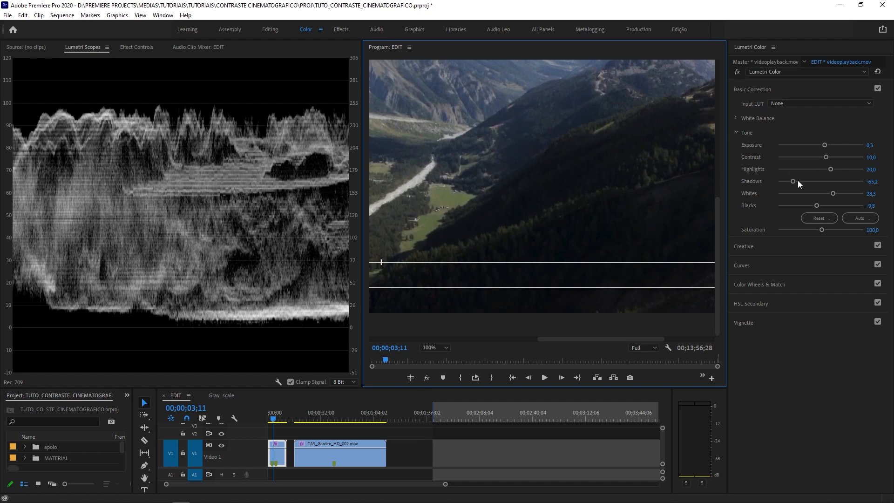
# - Try Shadows at -100 and 73.9 on the dark slope, return the preview to Fit, and reset Shadows
pyautogui.moveTo(793, 183); pyautogui.dragTo(772, 184)
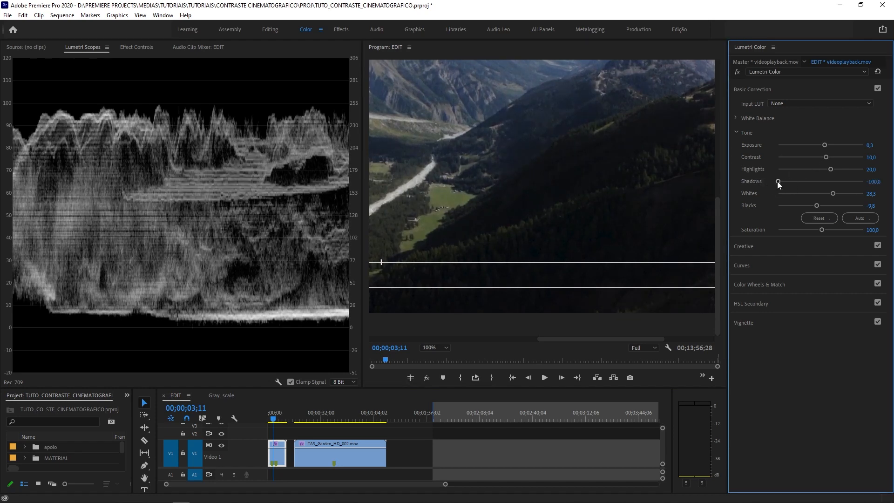
pyautogui.moveTo(778, 181); pyautogui.dragTo(852, 184)
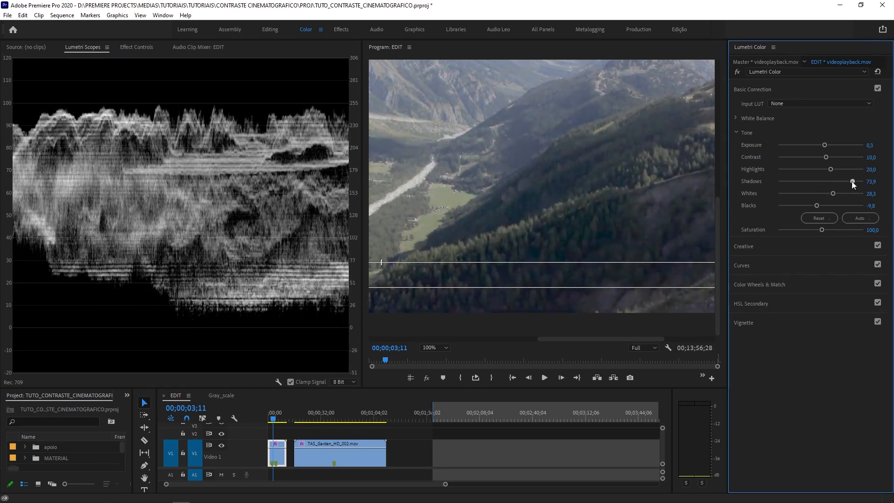
pyautogui.click(440, 348)
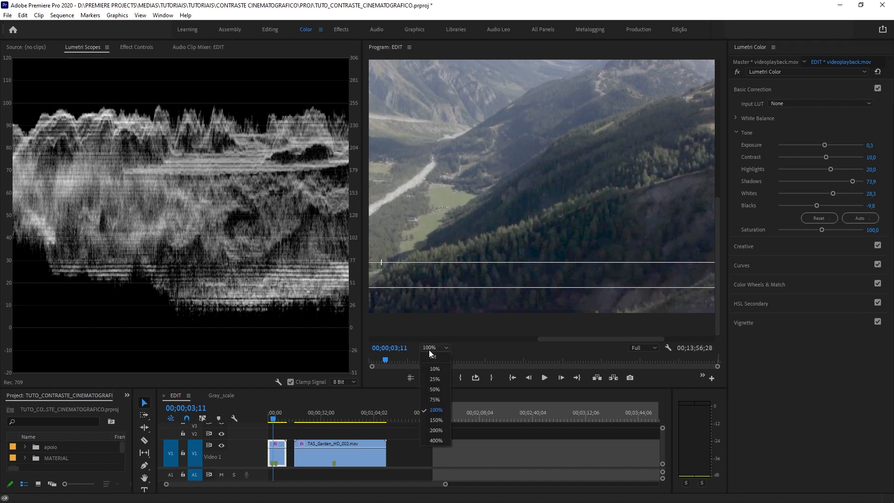
pyautogui.click(431, 355)
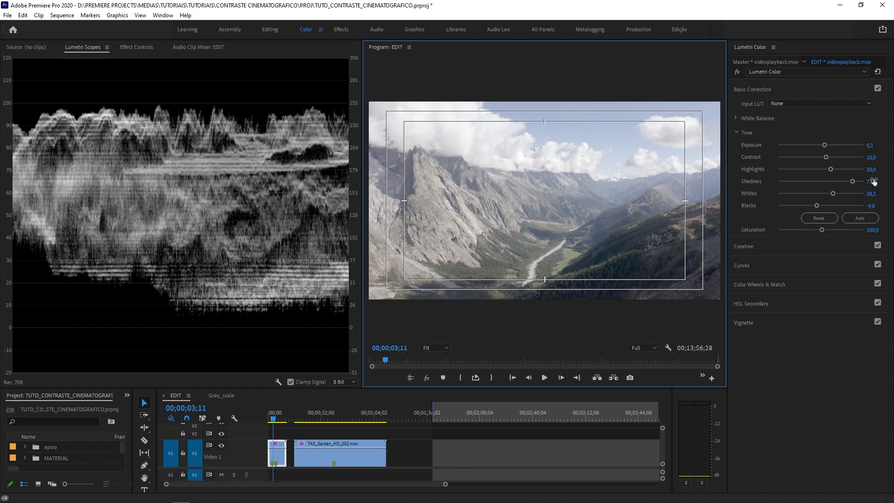
pyautogui.doubleClick(852, 182)
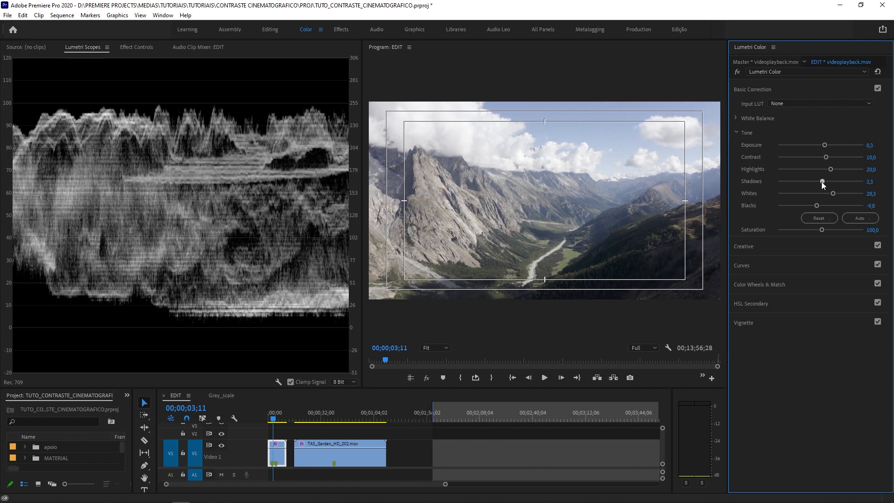
# - Set the mountain clip's Shadows to -22
pyautogui.moveTo(822, 181); pyautogui.dragTo(815, 188)
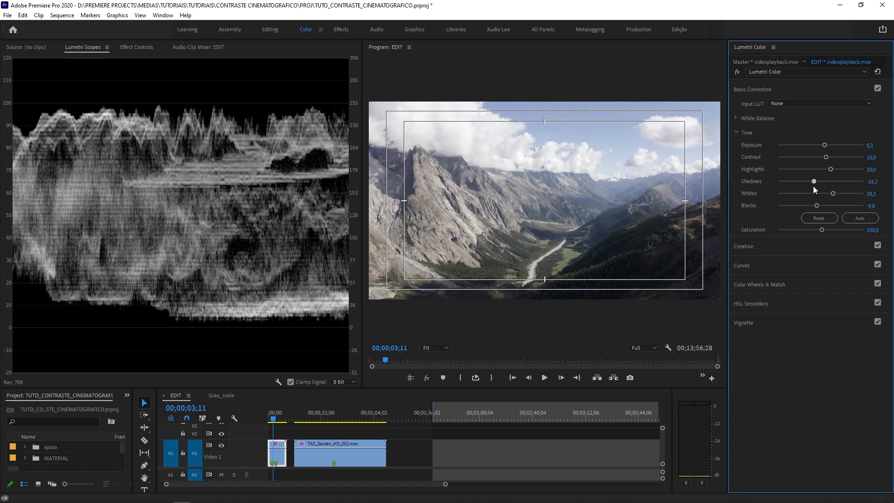
pyautogui.moveTo(815, 189); pyautogui.dragTo(809, 187)
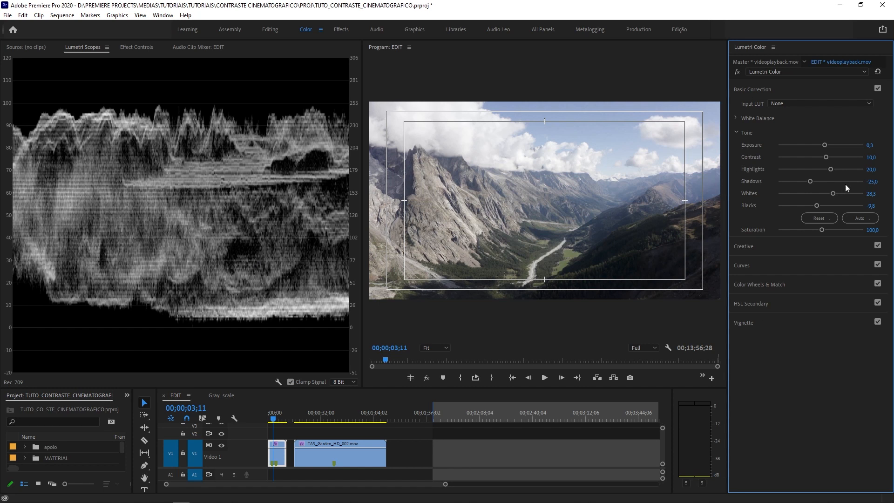
pyautogui.click(872, 182)
pyautogui.write('-22')
pyautogui.press('Return')
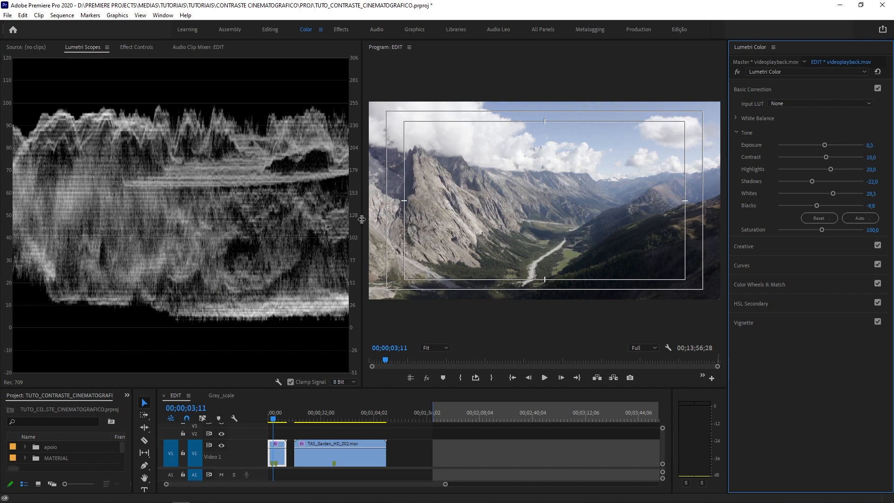
# - Compare the mountain shot and its waveform with the Lumetri Color effect off and on, resizing the scopes and program monitor for viewing
pyautogui.moveTo(362, 219); pyautogui.dragTo(323, 216)
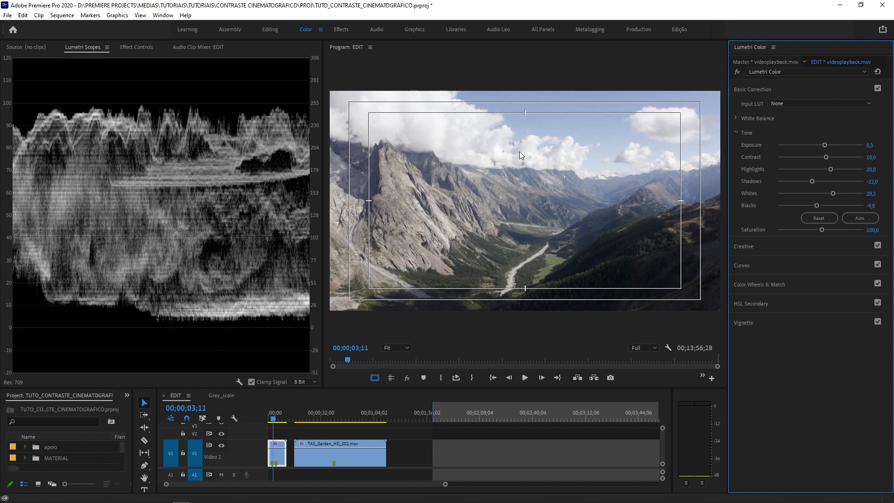
pyautogui.moveTo(324, 280); pyautogui.dragTo(410, 281)
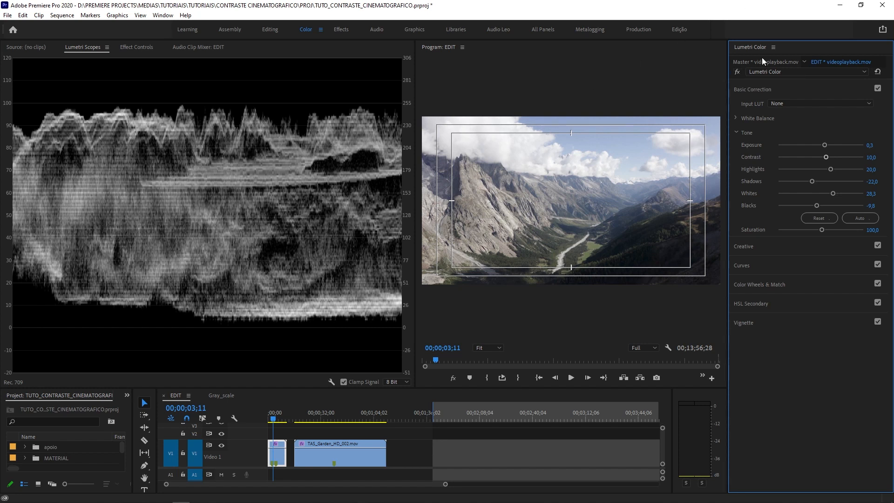
pyautogui.click(737, 73)
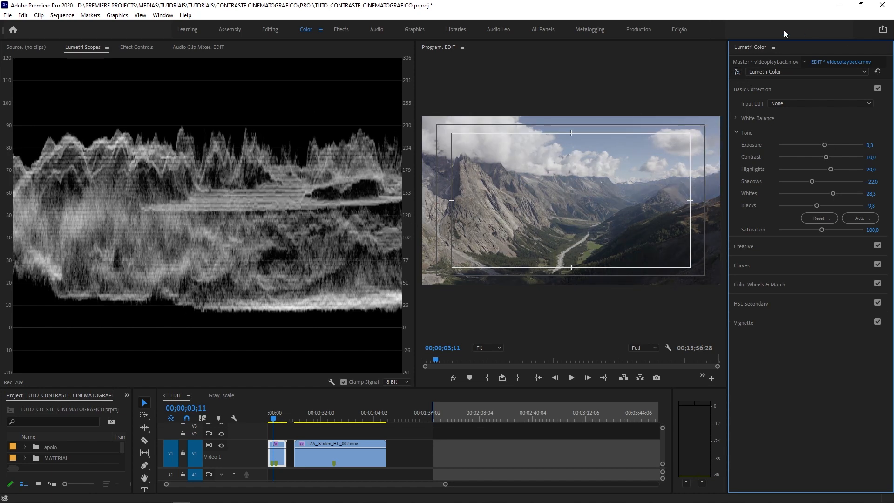
pyautogui.click(737, 71)
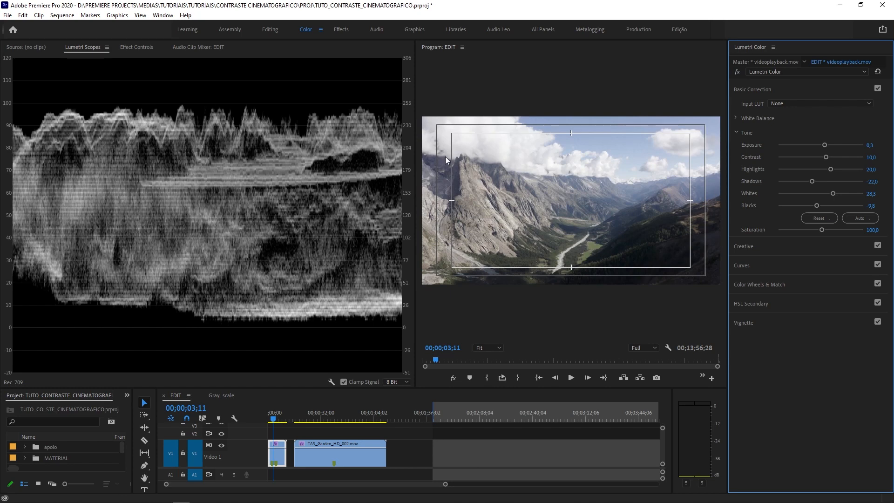
pyautogui.moveTo(416, 151); pyautogui.dragTo(325, 152)
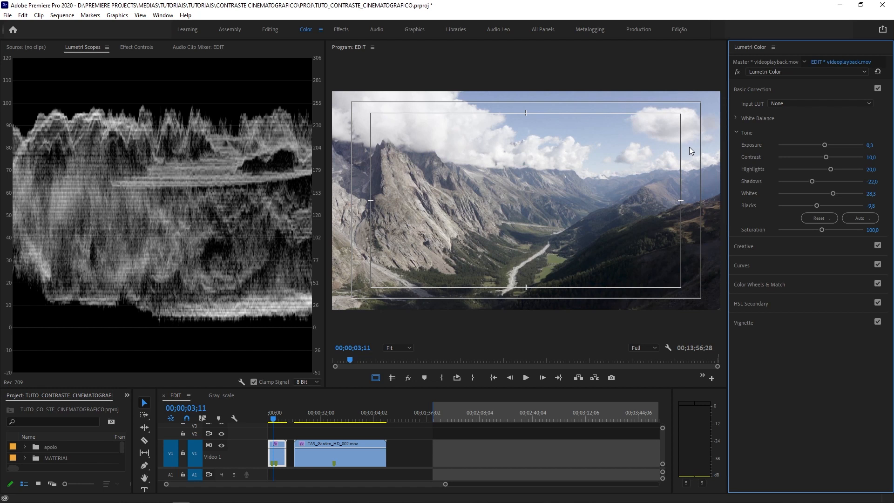
# - Set the mountain clip's Saturation to 110 and save the project
pyautogui.click(872, 229)
pyautogui.write('110')
pyautogui.press('Return')
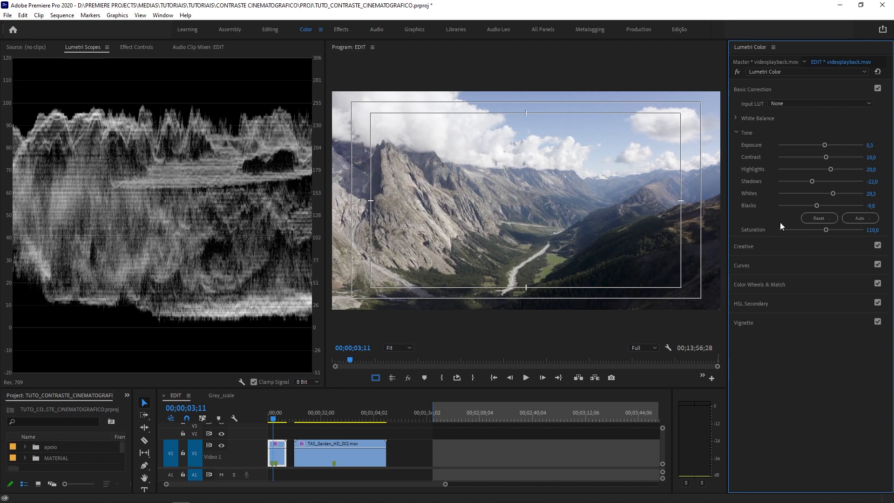
pyautogui.hotkey('ctrl', 's')
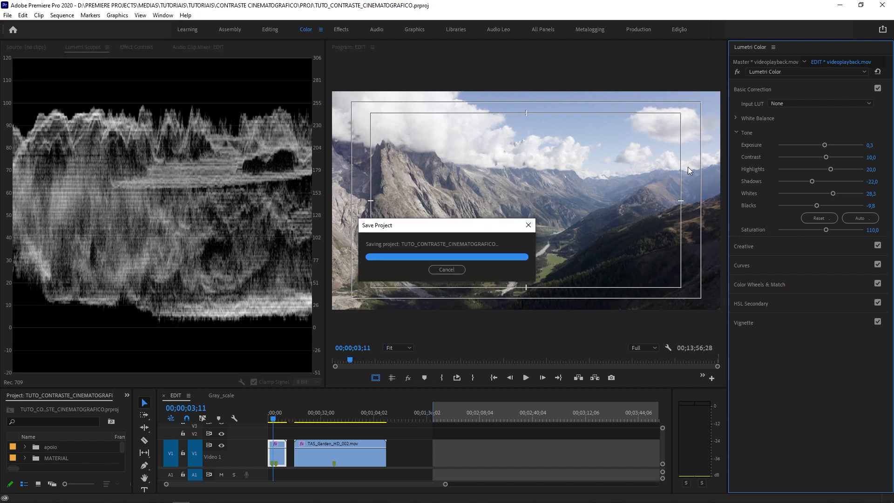
# - View the saturated mountain shot in a maximized program monitor, restore the layout, and compare it with Lumetri Color off and on
pyautogui.press('`')
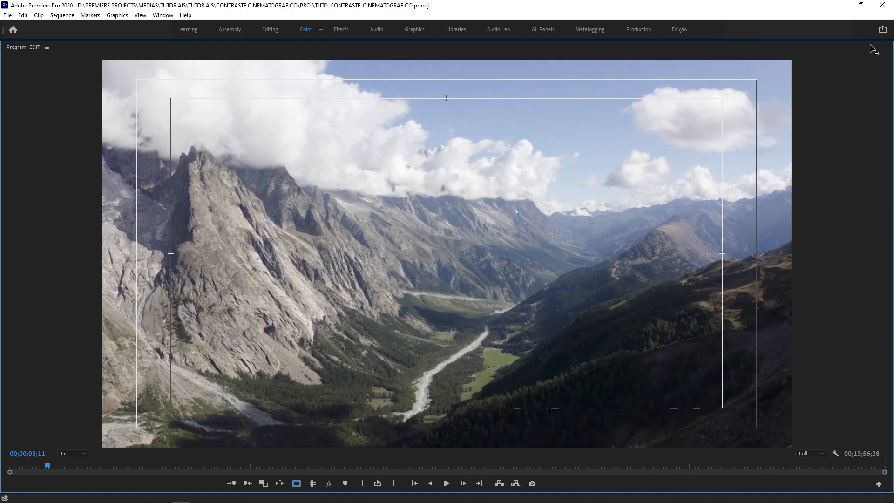
pyautogui.press('`')
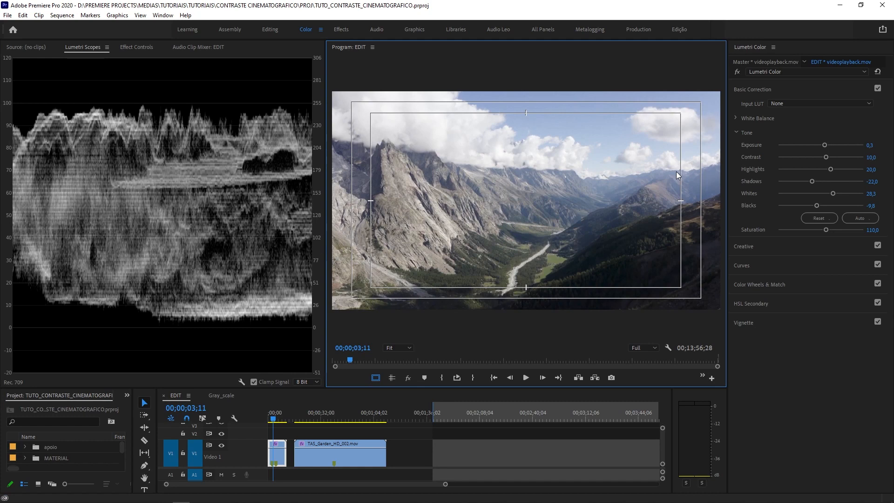
pyautogui.click(738, 72)
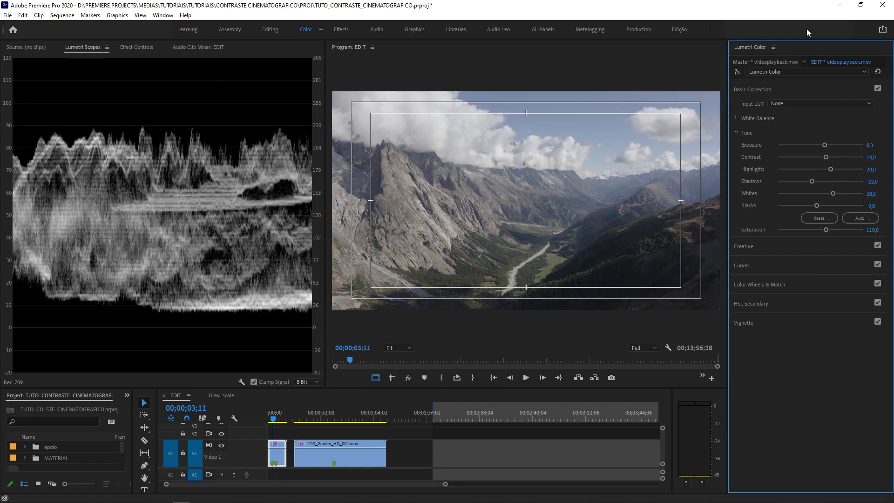
pyautogui.click(737, 73)
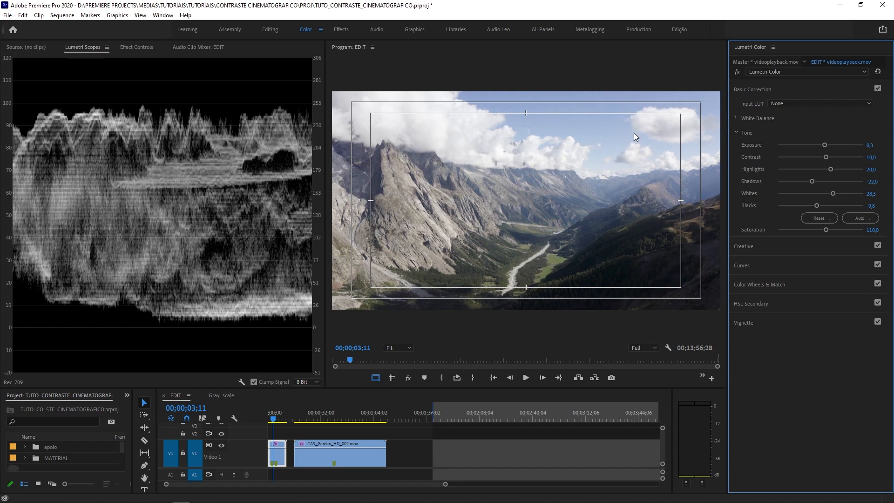
# - Move the playhead to 00;00;41;20 on the TAS_Garden_HD_002.mov clip and open Lumetri Color's RGB Curves for it
pyautogui.click(338, 410)
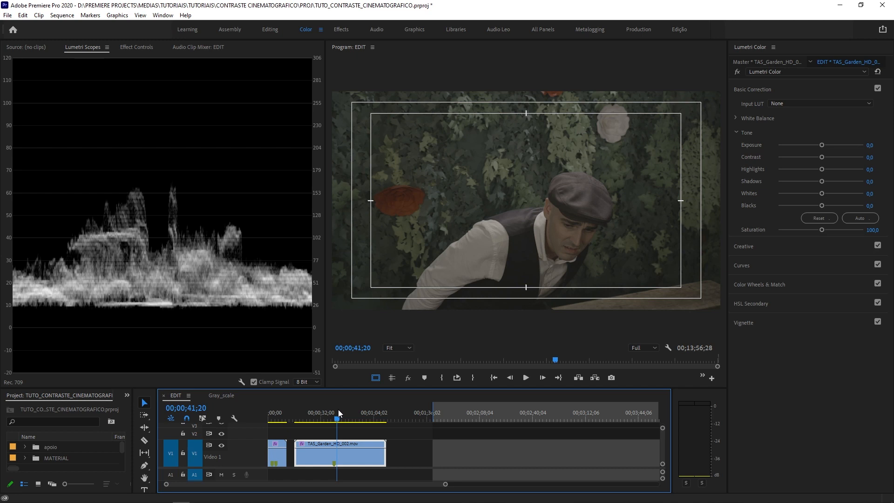
pyautogui.click(756, 88)
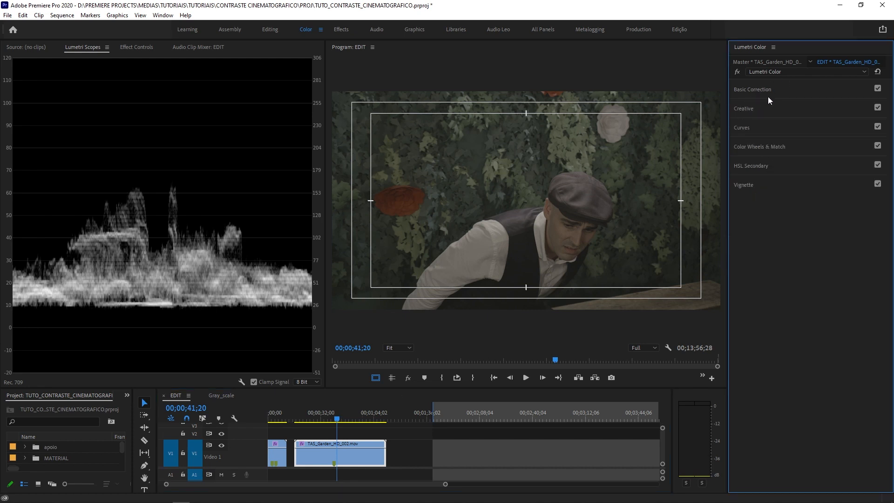
pyautogui.click(742, 130)
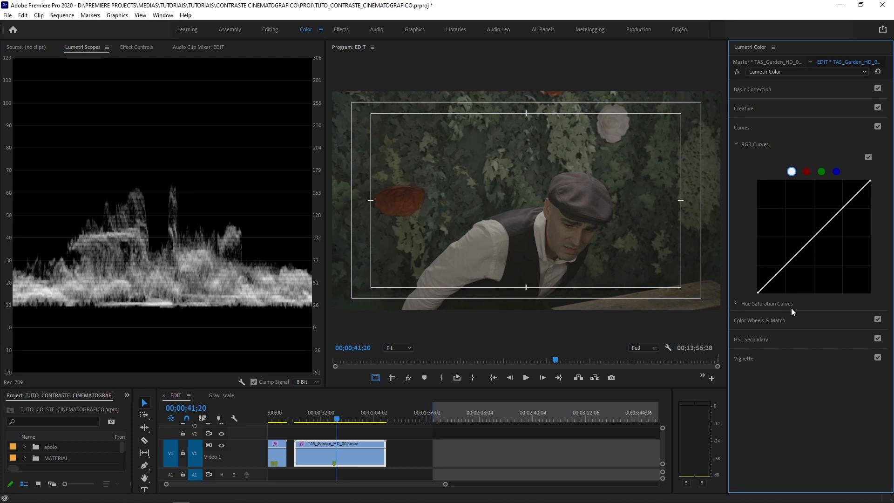
# - Look over the Hue Saturation Curves and the red, green and blue RGB curves, returning to the white master curve
pyautogui.click(736, 304)
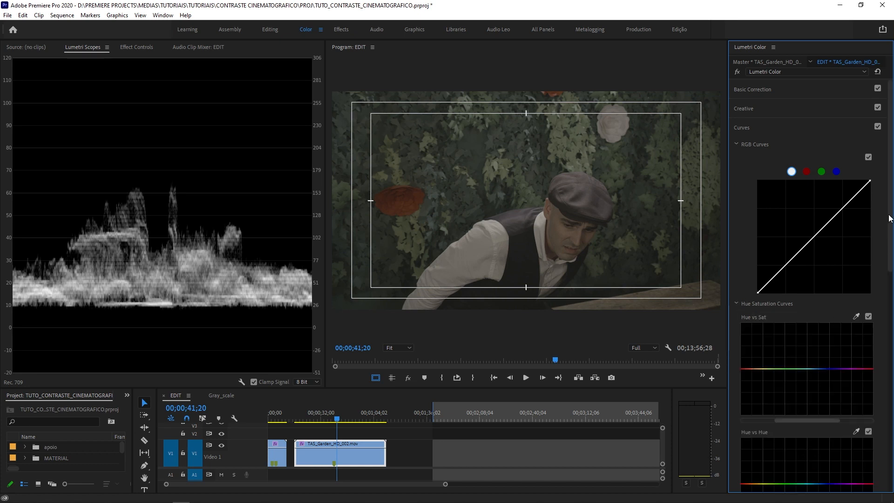
pyautogui.click(736, 303)
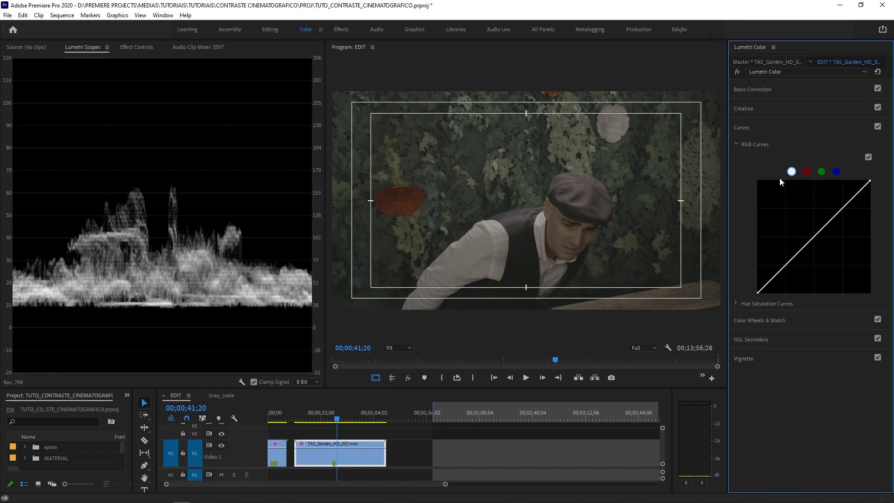
pyautogui.click(807, 173)
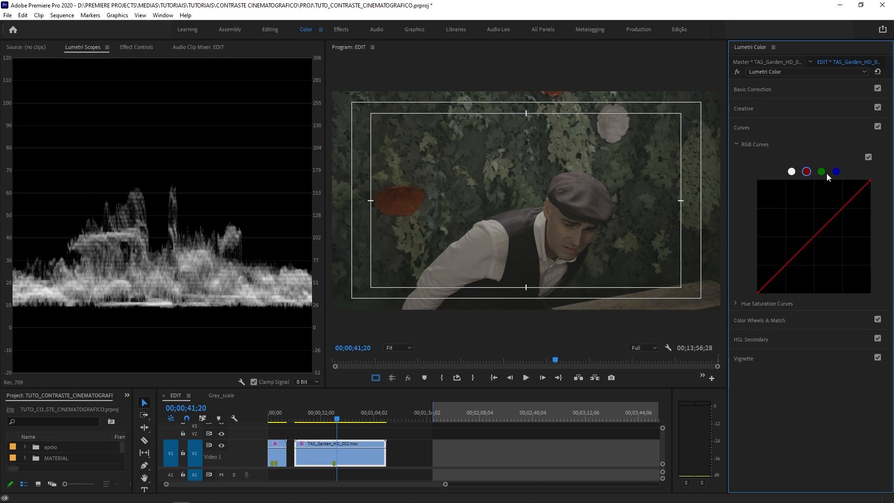
pyautogui.click(822, 173)
pyautogui.click(836, 171)
pyautogui.click(792, 172)
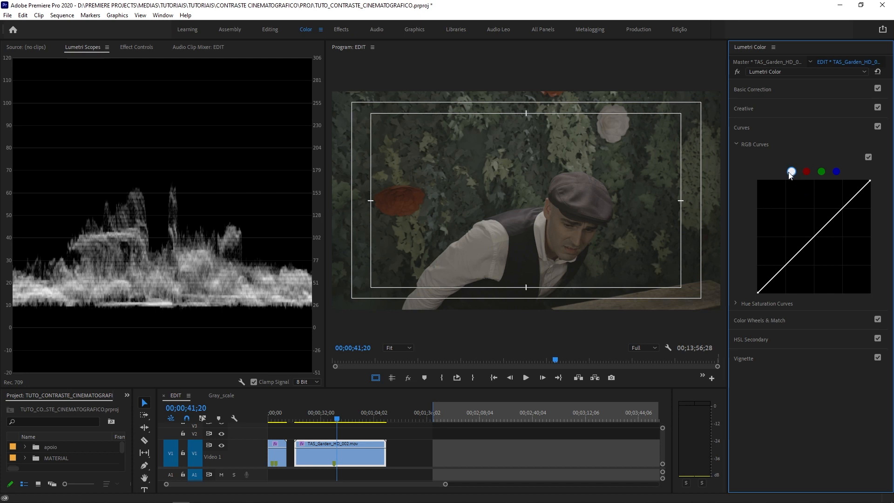
# - Set the Lumetri Scopes waveform type to YC no Chroma
pyautogui.rightClick(238, 228)
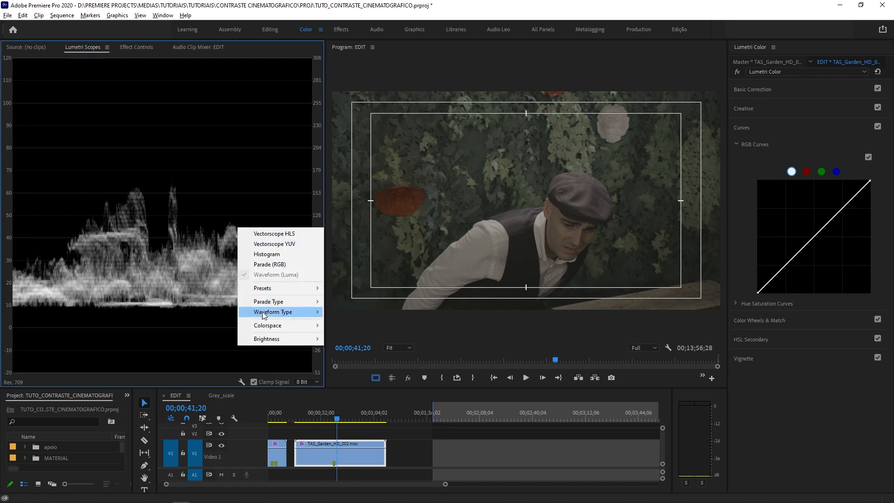
pyautogui.moveTo(263, 312)
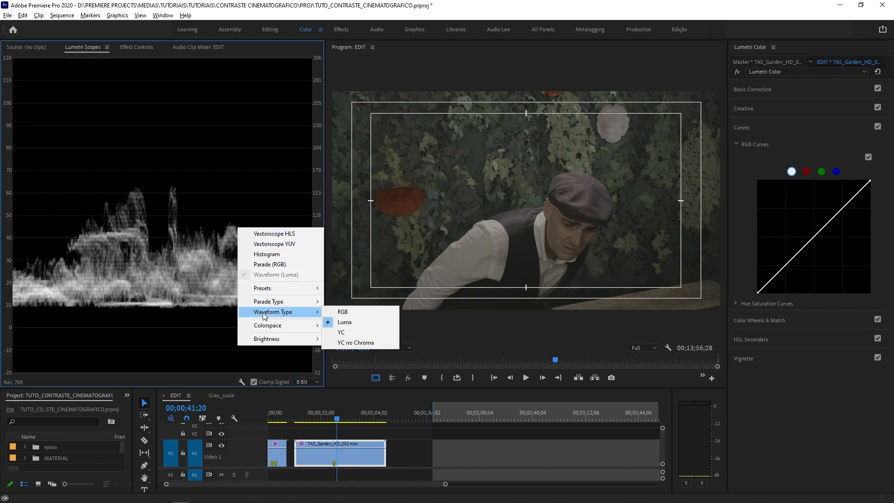
pyautogui.click(359, 344)
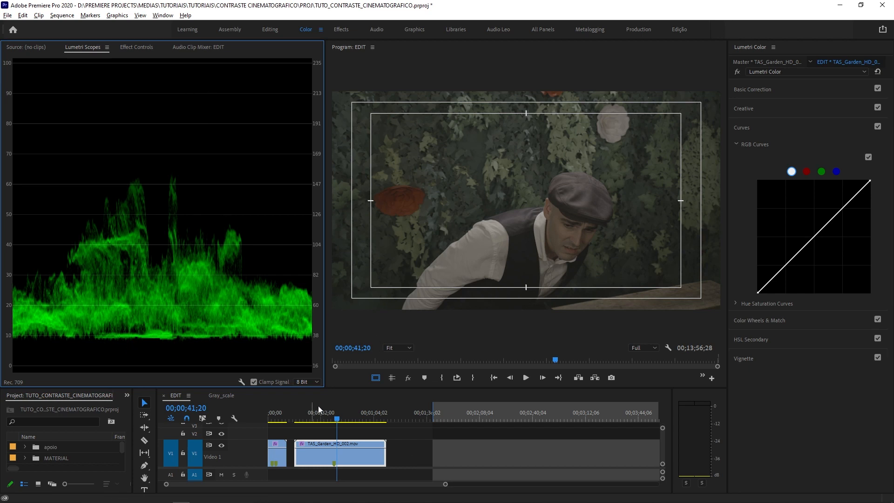
# - Scrub back and forth through the garden clip to examine how the waveform follows the shadows and highlights of different frames
pyautogui.moveTo(334, 416); pyautogui.dragTo(324, 421)
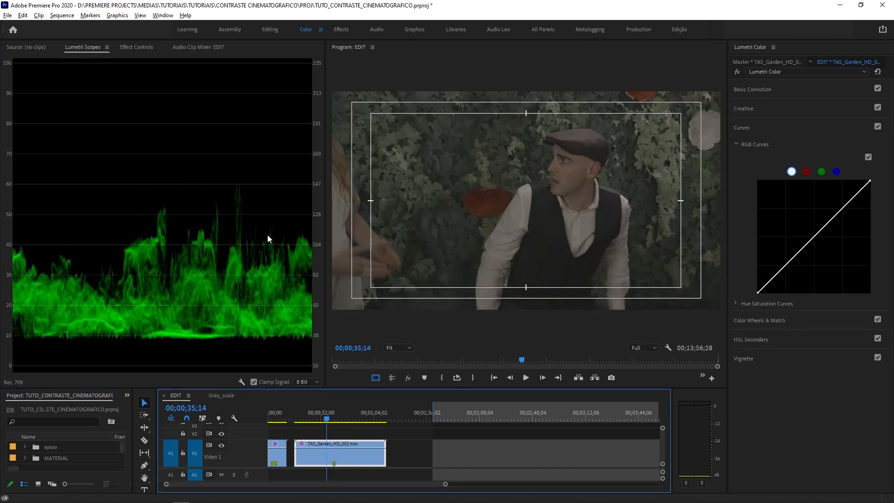
pyautogui.click(304, 420)
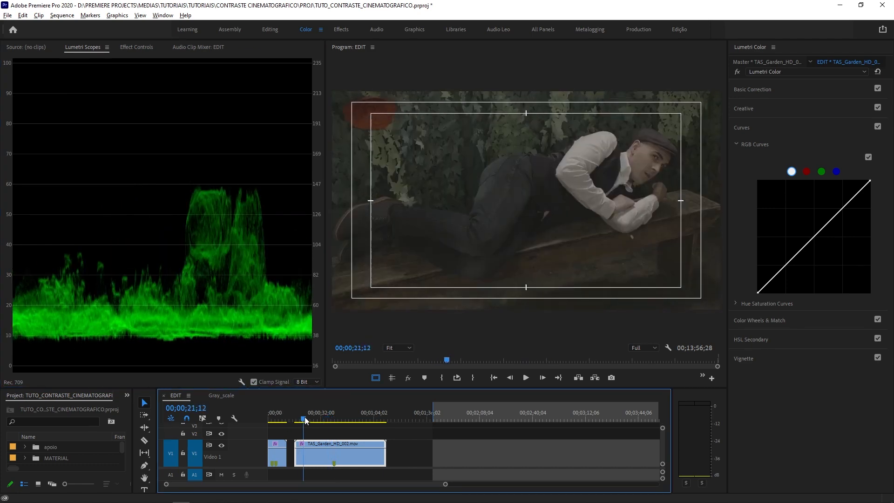
pyautogui.moveTo(305, 420); pyautogui.dragTo(350, 432)
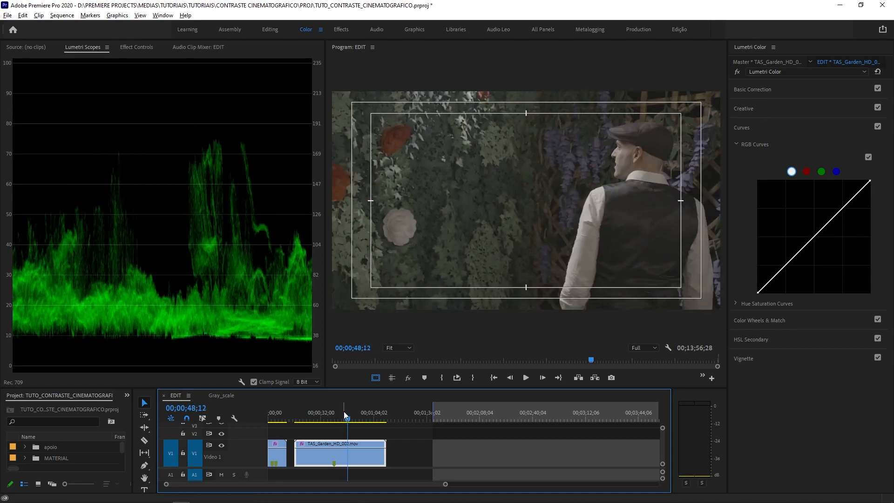
pyautogui.click(342, 415)
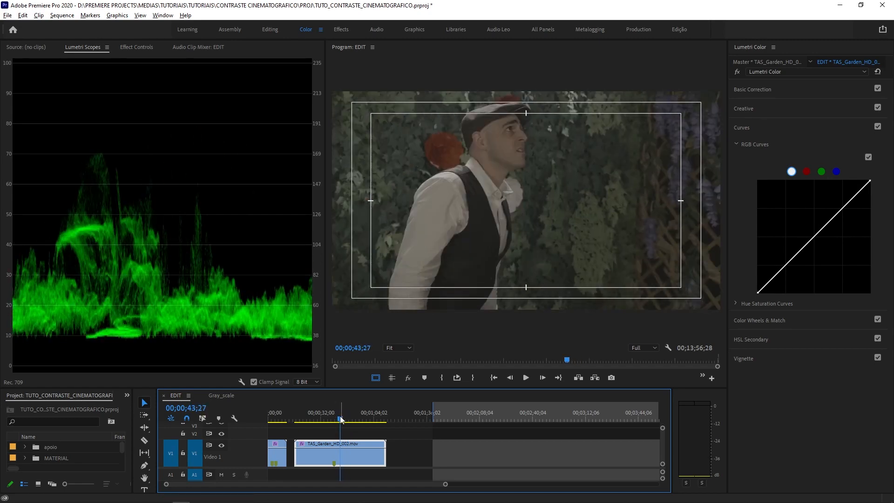
pyautogui.click(344, 422)
pyautogui.moveTo(344, 422); pyautogui.dragTo(315, 421)
pyautogui.moveTo(318, 417); pyautogui.dragTo(345, 434)
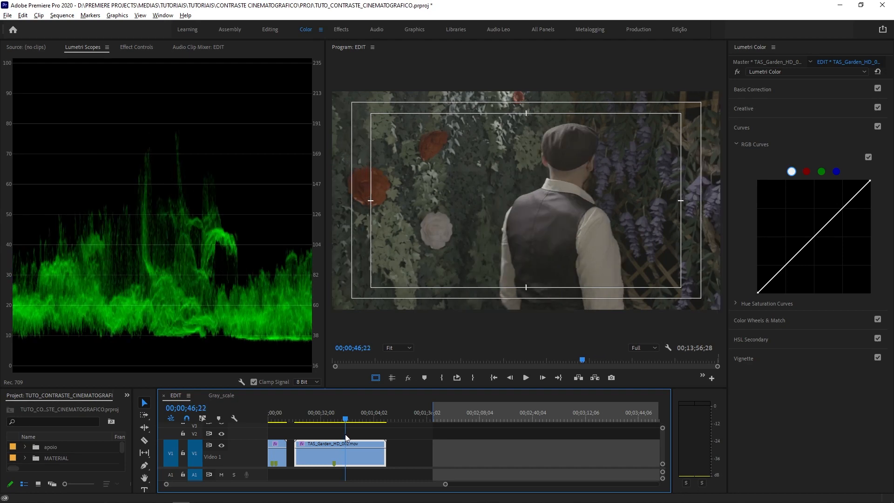
pyautogui.moveTo(346, 435); pyautogui.dragTo(347, 437)
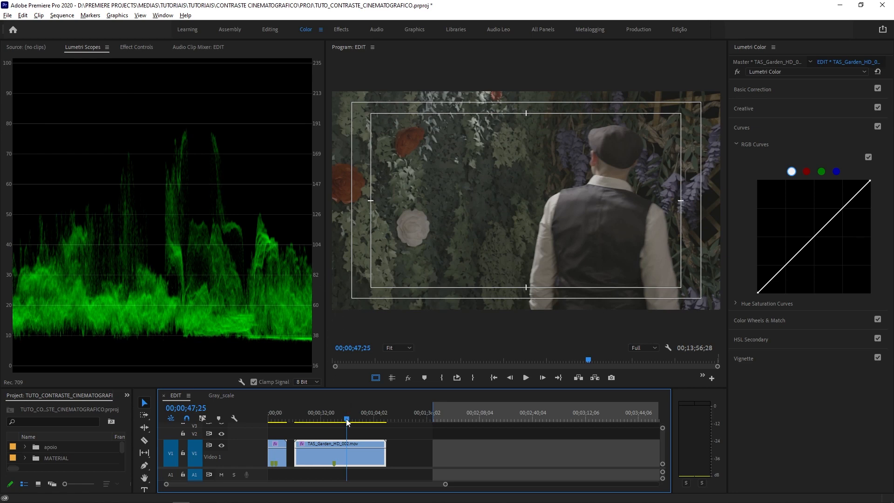
pyautogui.moveTo(347, 422); pyautogui.dragTo(326, 422)
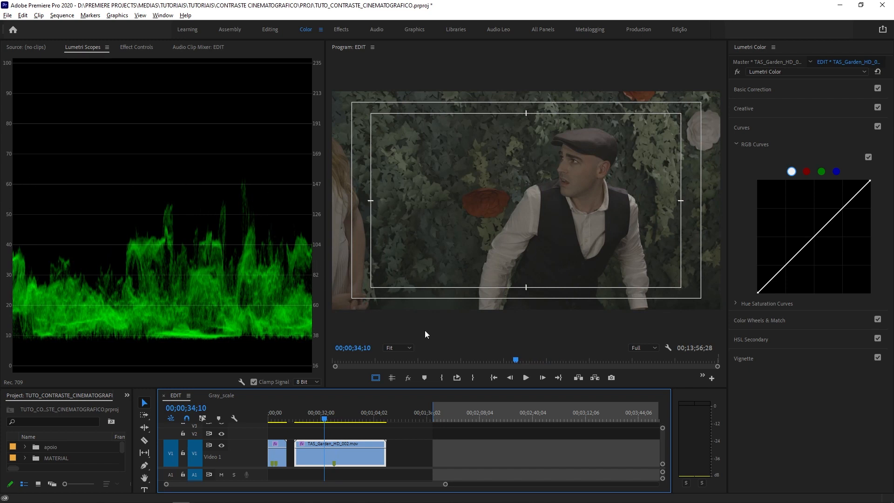
# - Save the project and park the playhead at 00;00;47;25, where the man stands with his back to the camera
pyautogui.hotkey('ctrl', 's')
pyautogui.moveTo(325, 421); pyautogui.dragTo(346, 438)
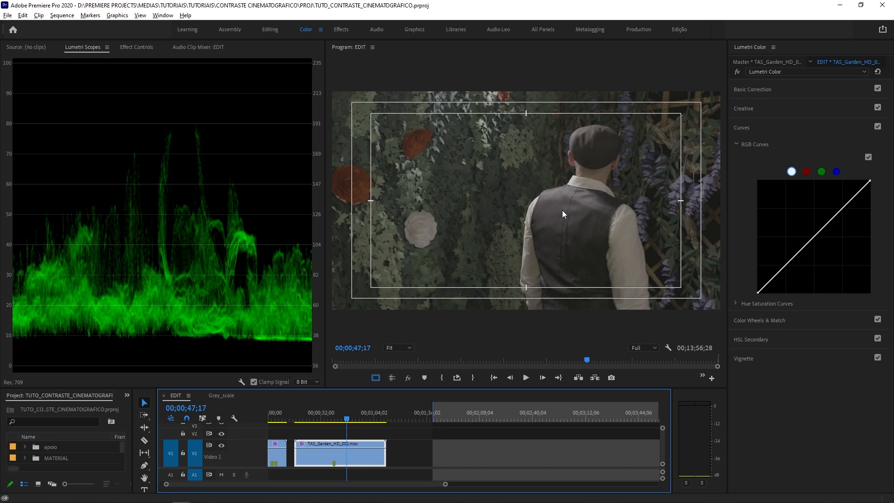
pyautogui.click(349, 420)
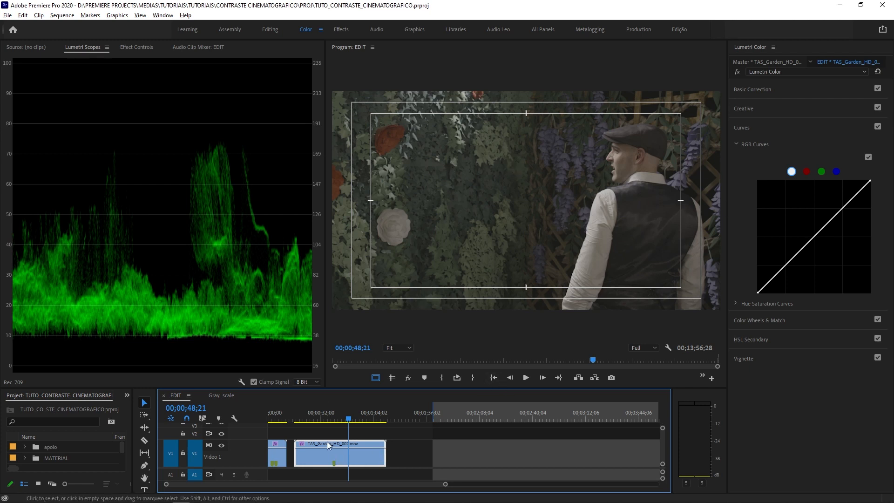
pyautogui.moveTo(331, 415); pyautogui.dragTo(349, 435)
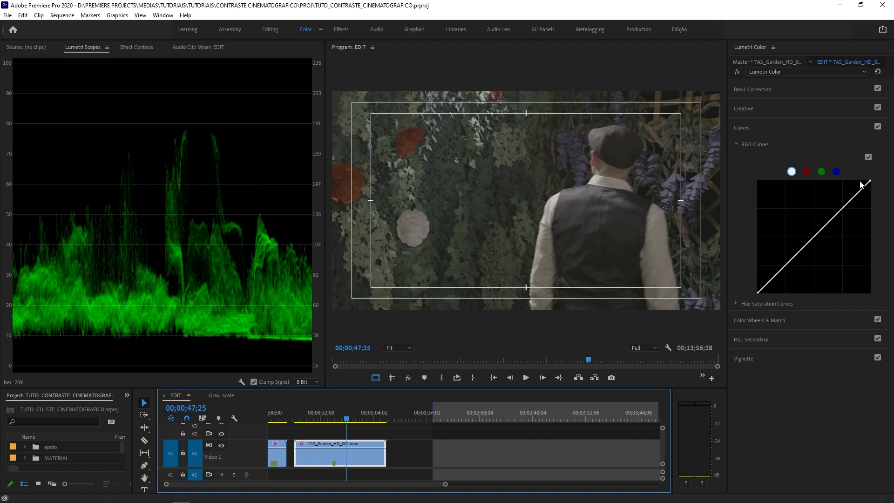
# - Try shadow, midtone and highlight points on the white RGB curve, raising and lowering the highlight point and nudging the shadow point
pyautogui.click(787, 266)
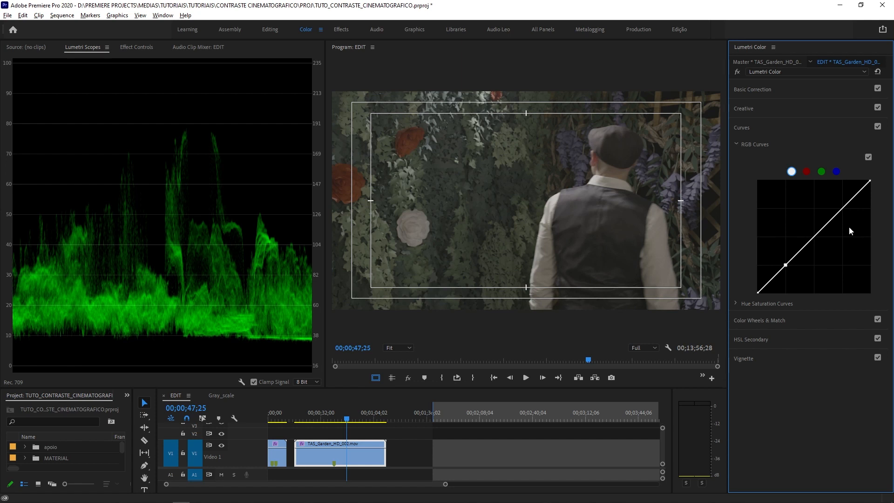
pyautogui.click(815, 237)
pyautogui.click(843, 209)
pyautogui.moveTo(815, 238)
pyautogui.mouseDown()
pyautogui.moveTo(809, 224)
pyautogui.moveTo(826, 258)
pyautogui.moveTo(814, 237)
pyautogui.mouseUp()
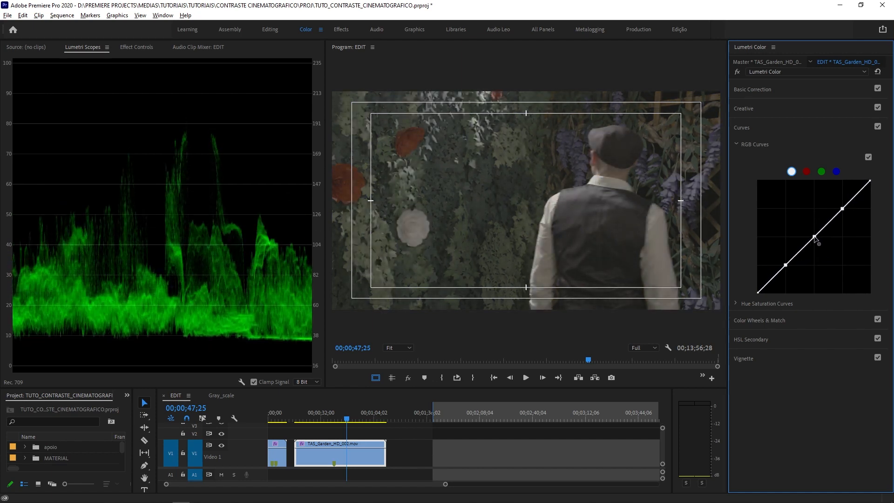
pyautogui.click(843, 209)
pyautogui.moveTo(843, 210); pyautogui.dragTo(836, 204)
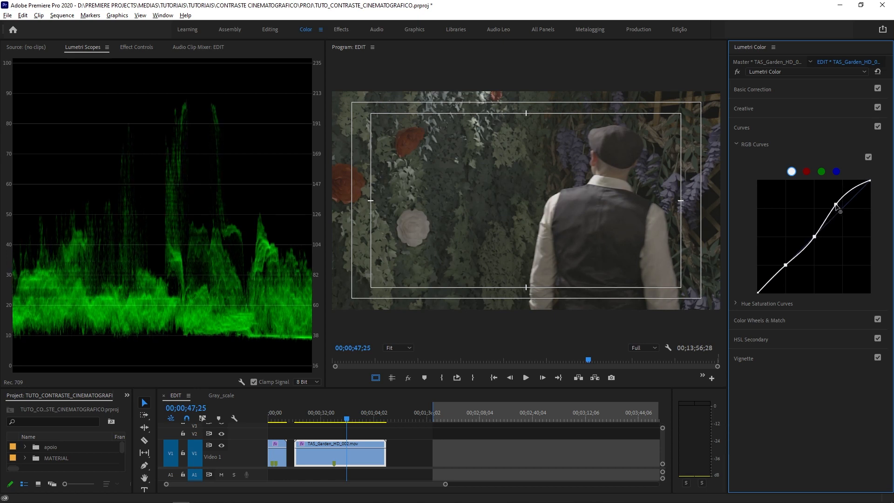
pyautogui.moveTo(836, 204); pyautogui.dragTo(852, 225)
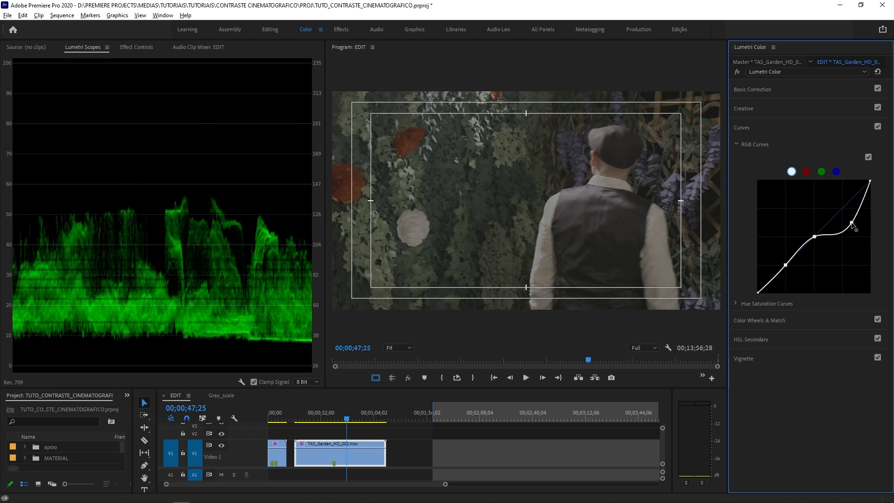
pyautogui.hotkey('ctrl', 'z')
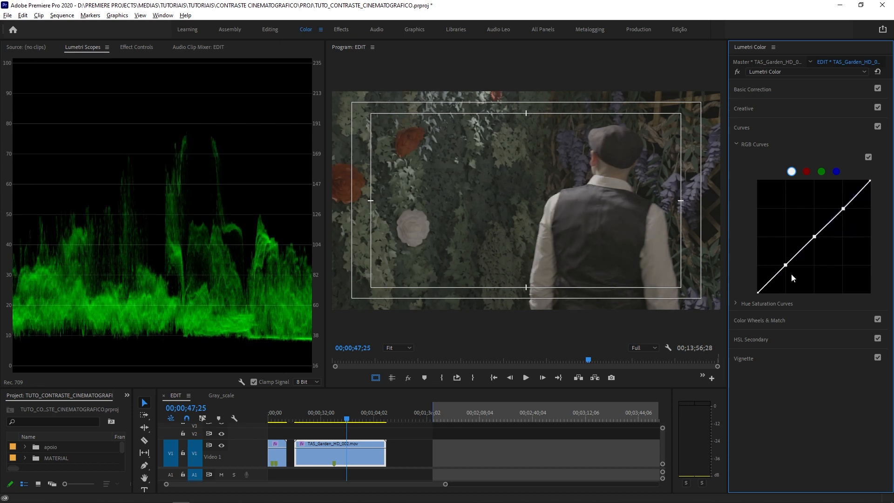
pyautogui.moveTo(786, 266)
pyautogui.mouseDown()
pyautogui.moveTo(783, 259)
pyautogui.moveTo(793, 276)
pyautogui.moveTo(787, 266)
pyautogui.mouseUp()
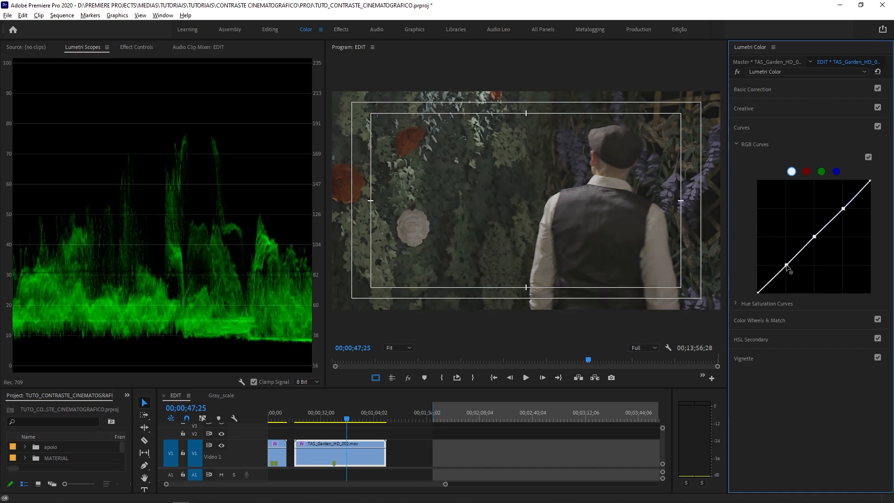
# - Reset the white RGB curve, try pulling its midpoint down to darken the garden shot, and reset the curve again
pyautogui.doubleClick(817, 237)
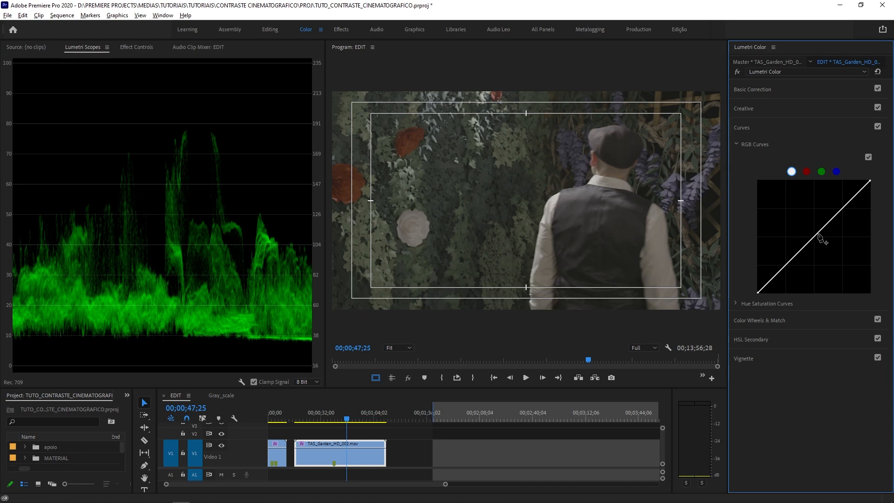
pyautogui.moveTo(811, 240); pyautogui.dragTo(820, 255)
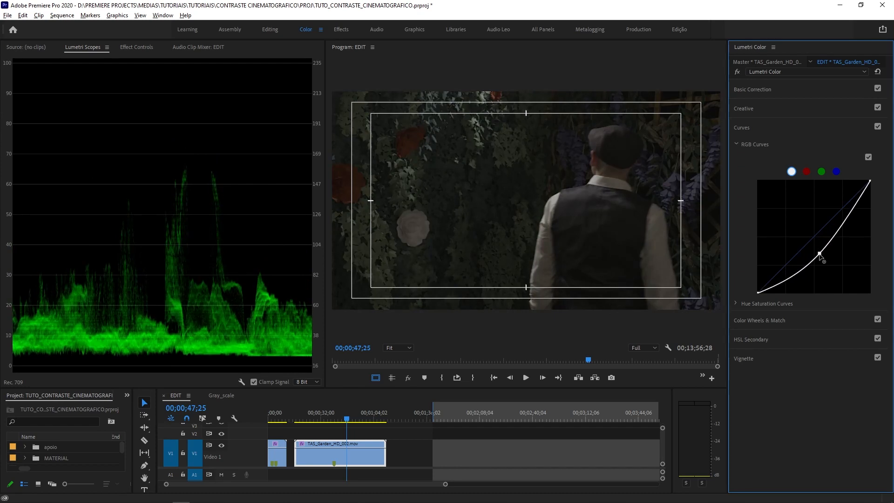
pyautogui.doubleClick(800, 272)
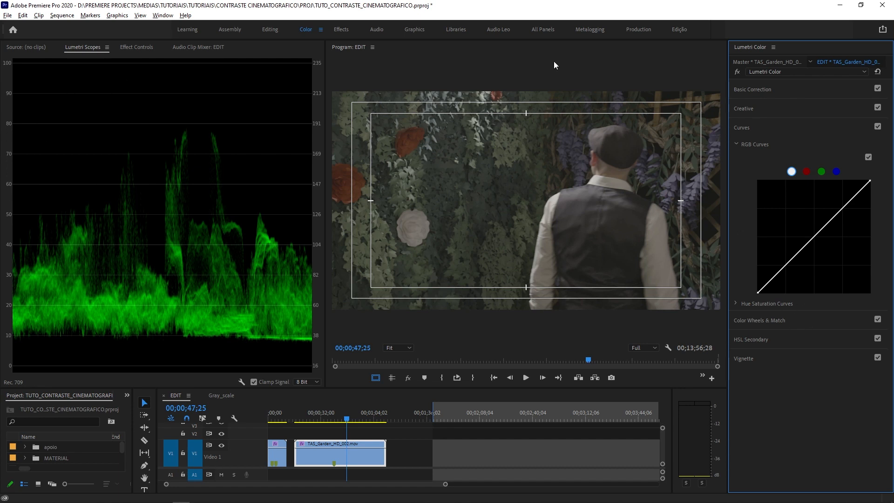
# - Add shadow, midtone and highlight points to the white RGB curve, lowering the shadow point and raising the highlight point into an S-curve
pyautogui.click(785, 265)
pyautogui.click(815, 236)
pyautogui.click(845, 207)
pyautogui.moveTo(786, 265); pyautogui.dragTo(790, 269)
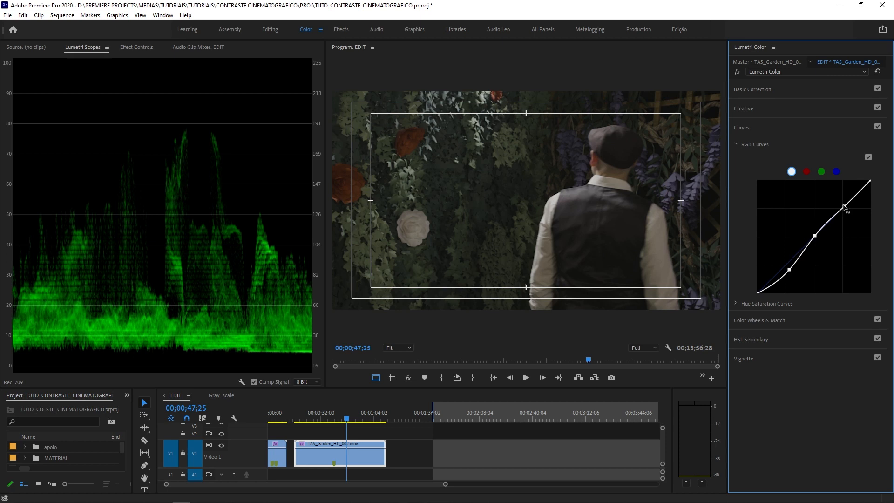
pyautogui.moveTo(844, 207); pyautogui.dragTo(843, 203)
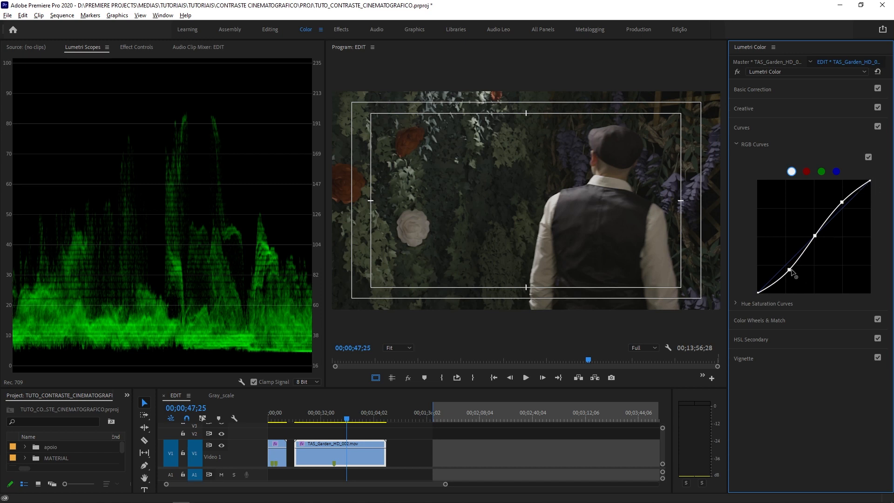
# - Test raised and deeper shadows on the white RGB curve, settle the shadow point slightly below the diagonal, and lower the highlight point
pyautogui.moveTo(790, 269); pyautogui.dragTo(779, 261)
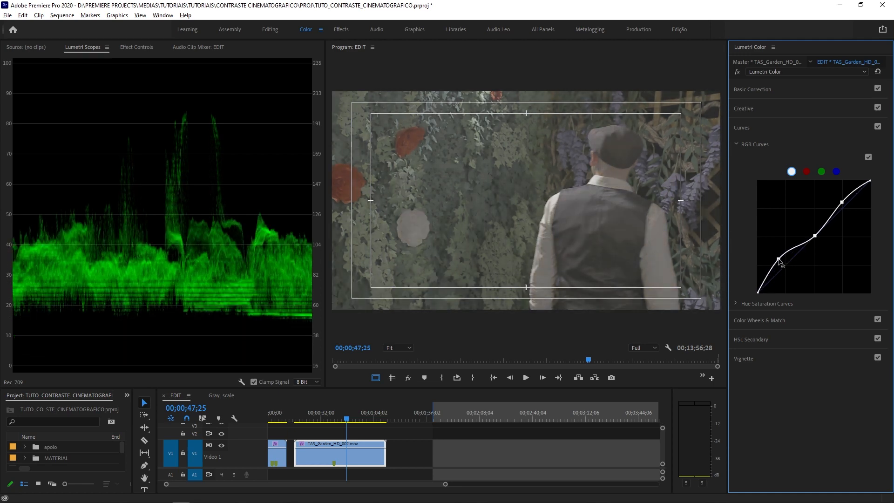
pyautogui.moveTo(779, 261); pyautogui.dragTo(794, 274)
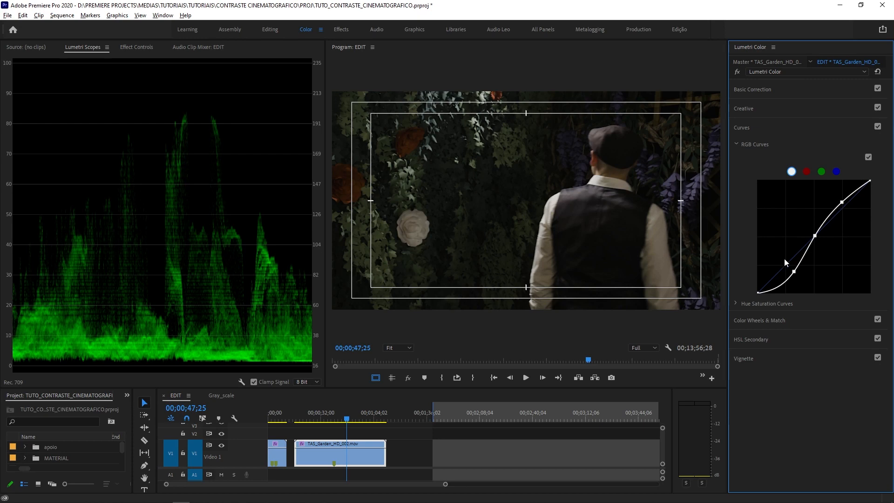
pyautogui.moveTo(794, 272)
pyautogui.mouseDown()
pyautogui.moveTo(783, 262)
pyautogui.moveTo(792, 275)
pyautogui.moveTo(787, 269)
pyautogui.mouseUp()
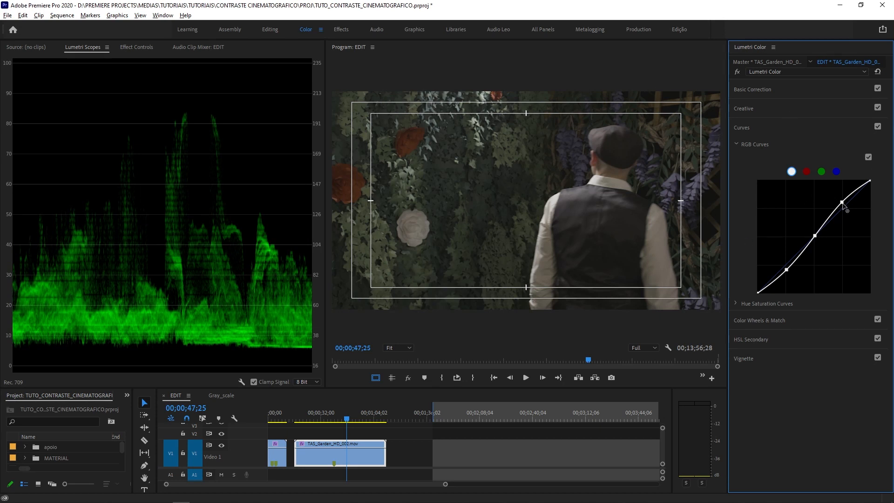
pyautogui.moveTo(842, 203); pyautogui.dragTo(852, 214)
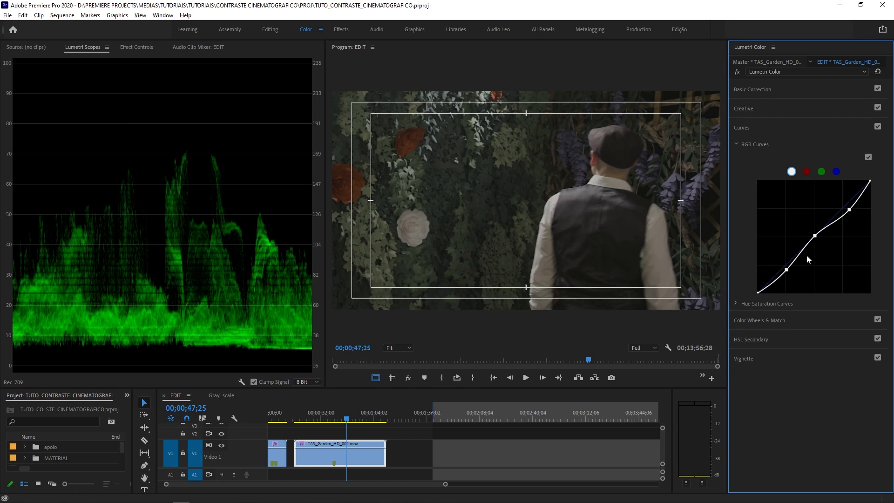
# - Reset the white RGB curve, look at the Basic Correction tone controls, and return to the RGB Curves
pyautogui.doubleClick(816, 238)
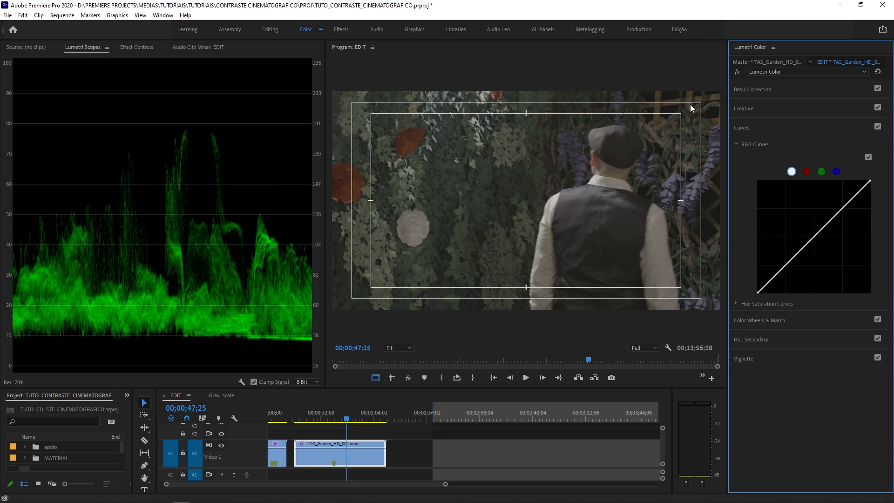
pyautogui.click(753, 88)
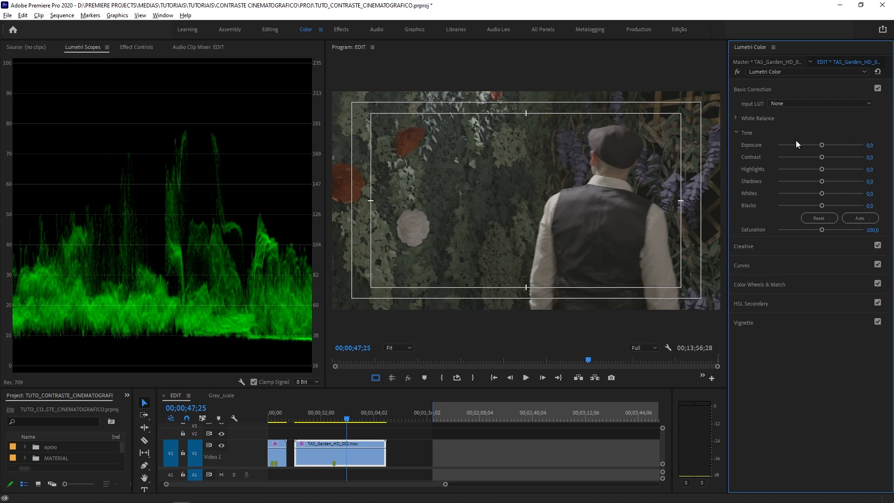
pyautogui.click(764, 90)
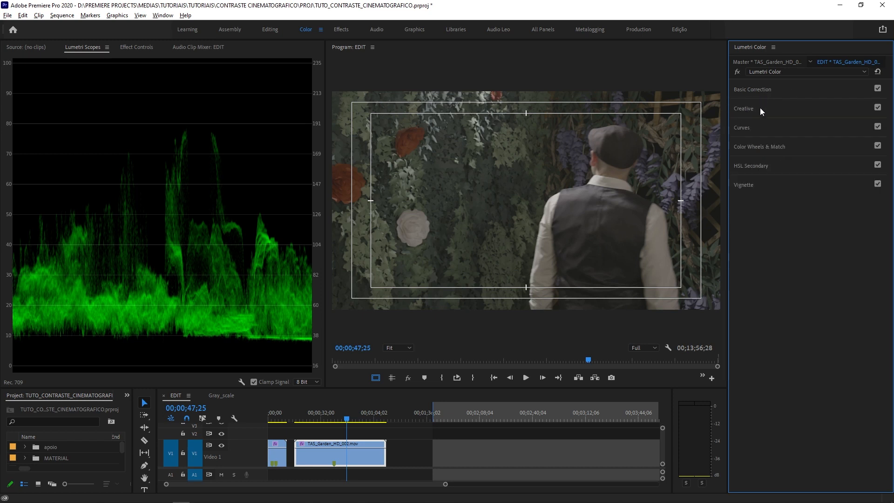
pyautogui.click(748, 129)
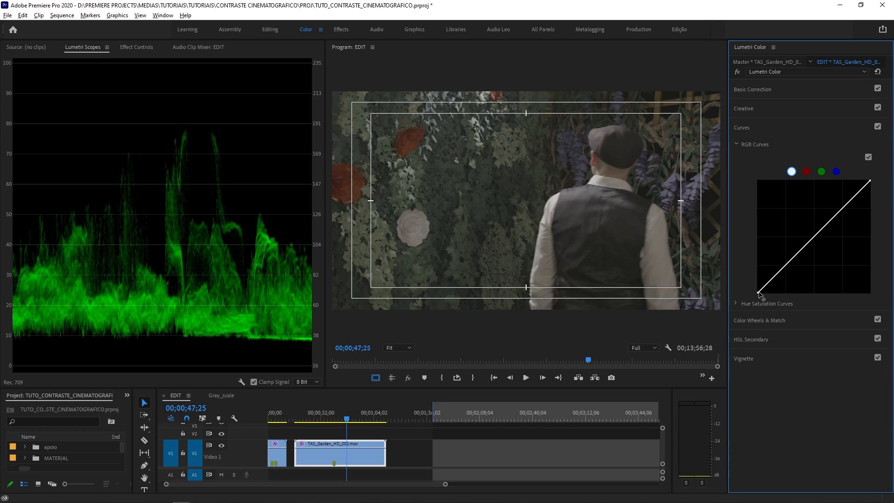
# - Try lifting the black endpoint of the white RGB curve, reset it, and shift the endpoint slightly inward along the graph's lower edge
pyautogui.moveTo(759, 292); pyautogui.dragTo(750, 268)
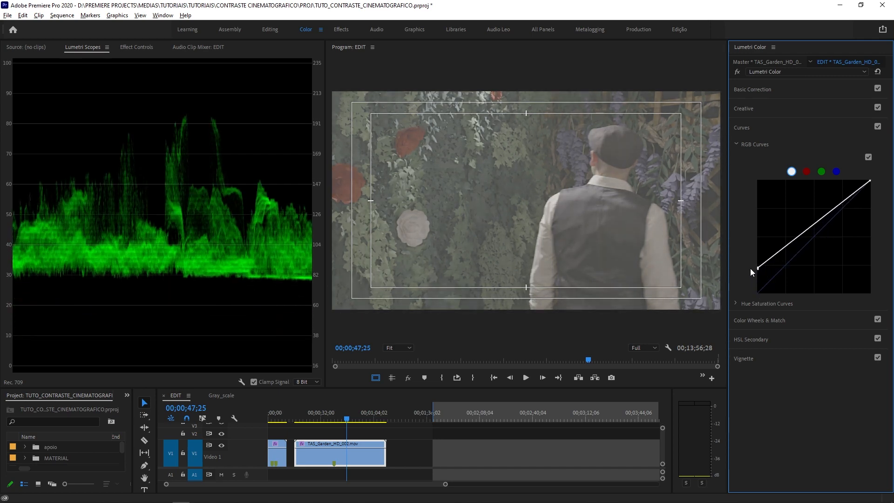
pyautogui.doubleClick(751, 269)
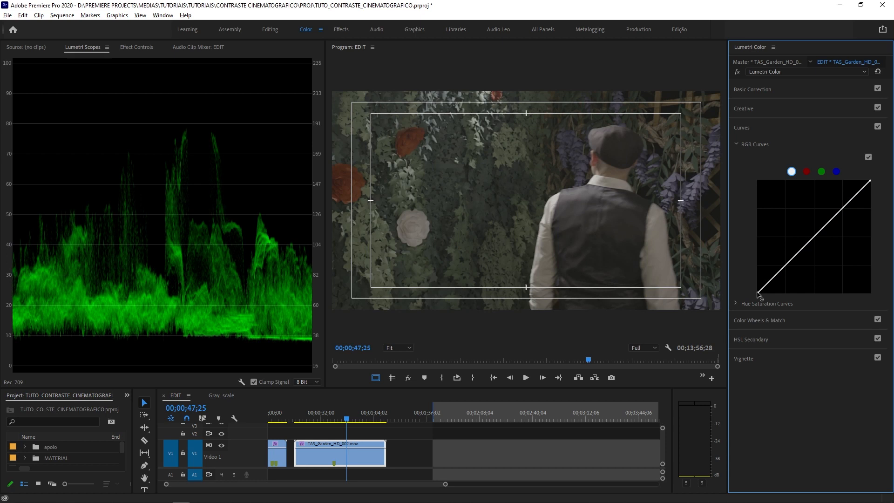
pyautogui.moveTo(758, 294); pyautogui.dragTo(766, 297)
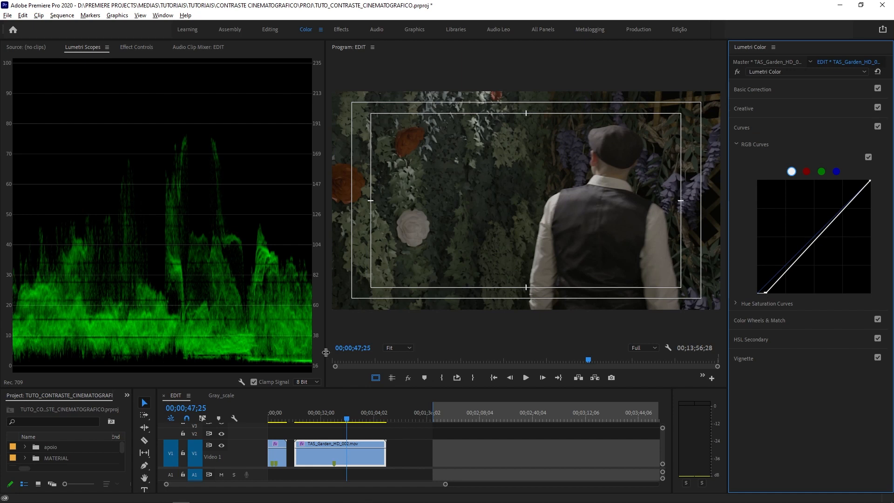
# - Enlarge the waveform scope and shift the white RGB curve's white endpoint inward along the graph's upper edge to bring the peaks near 100
pyautogui.moveTo(327, 358); pyautogui.dragTo(445, 357)
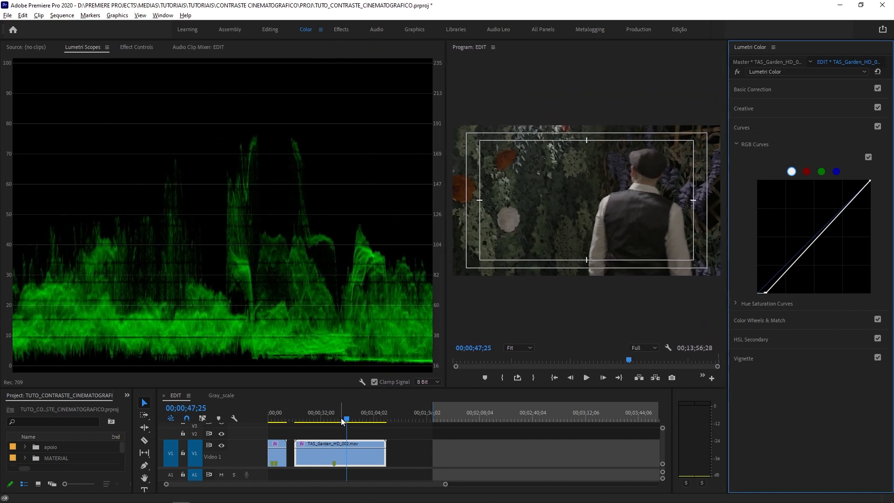
pyautogui.moveTo(343, 420)
pyautogui.mouseDown()
pyautogui.moveTo(316, 422)
pyautogui.moveTo(348, 426)
pyautogui.mouseUp()
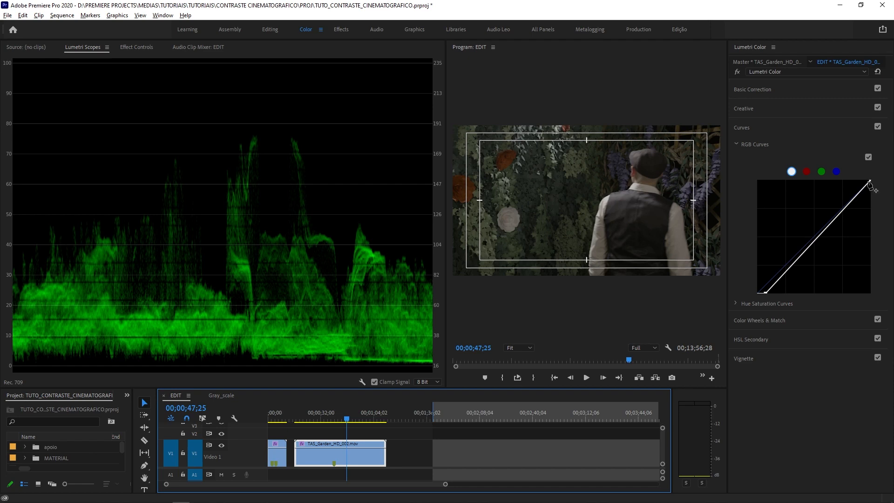
pyautogui.moveTo(869, 182); pyautogui.dragTo(846, 162)
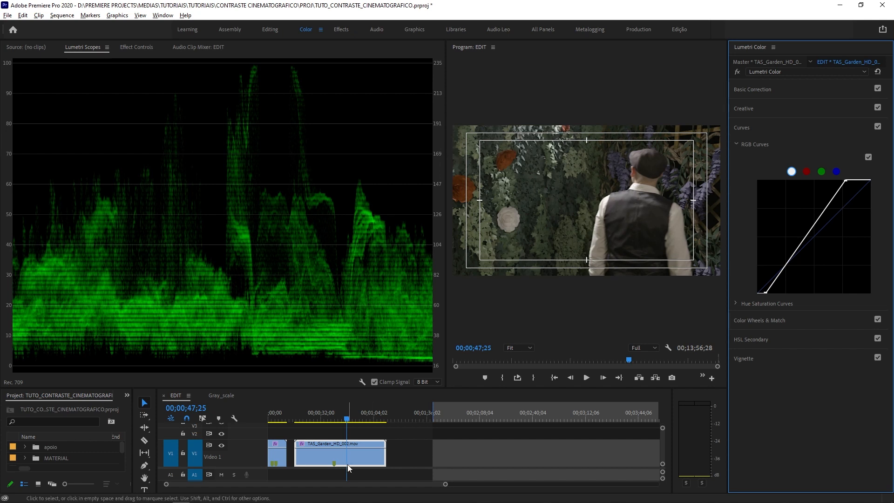
pyautogui.moveTo(346, 423)
pyautogui.mouseDown()
pyautogui.moveTo(334, 421)
pyautogui.moveTo(350, 436)
pyautogui.mouseUp()
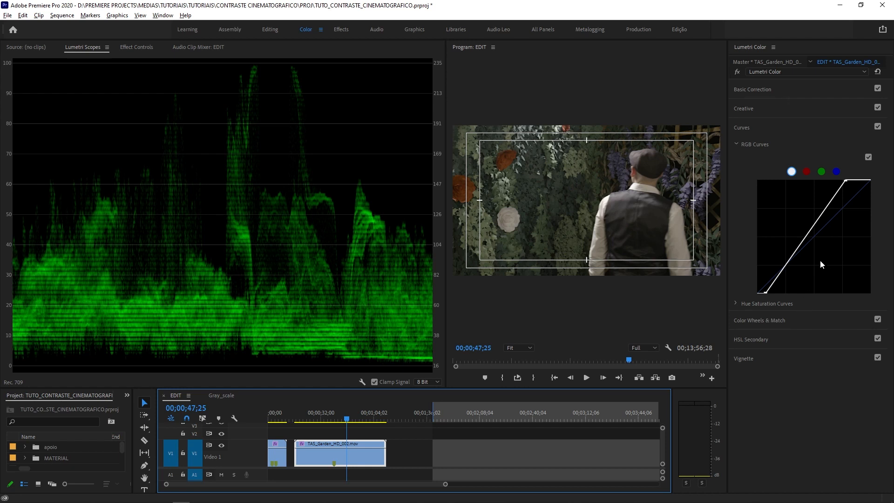
# - Add shadow, midtone and highlight points to the white RGB curve, save the project, and fine-tune the highlight point to bow slightly upward
pyautogui.click(785, 267)
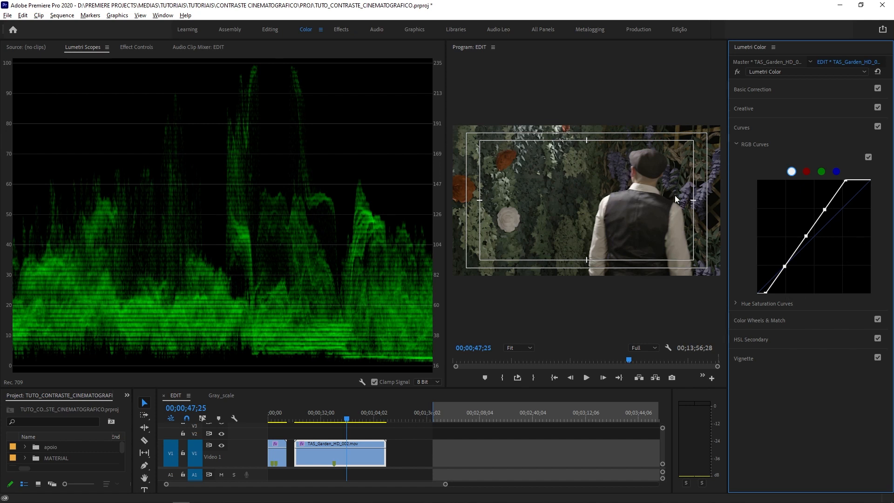
pyautogui.moveTo(827, 209); pyautogui.dragTo(824, 212)
pyautogui.hotkey('ctrl', 's')
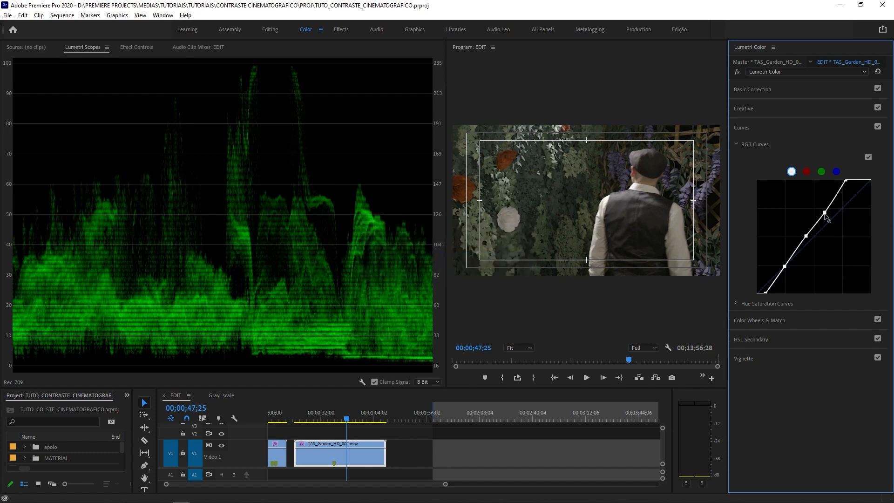
pyautogui.moveTo(826, 216); pyautogui.dragTo(824, 213)
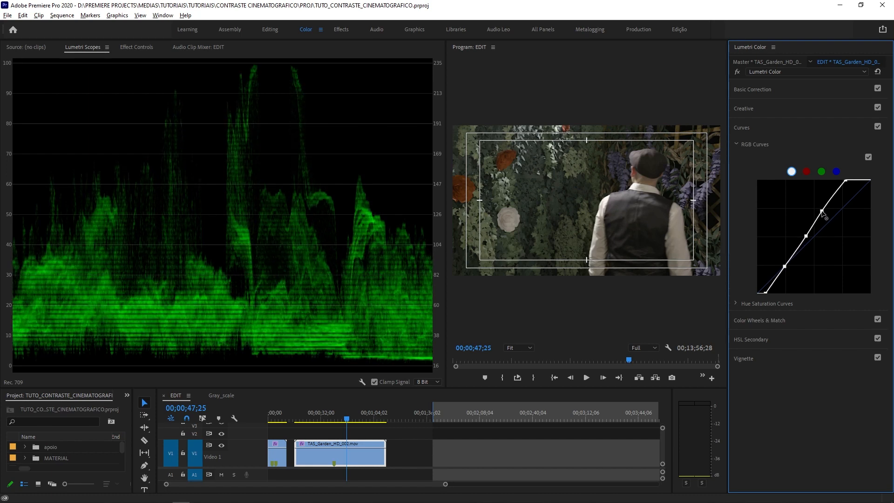
pyautogui.moveTo(822, 212); pyautogui.dragTo(823, 210)
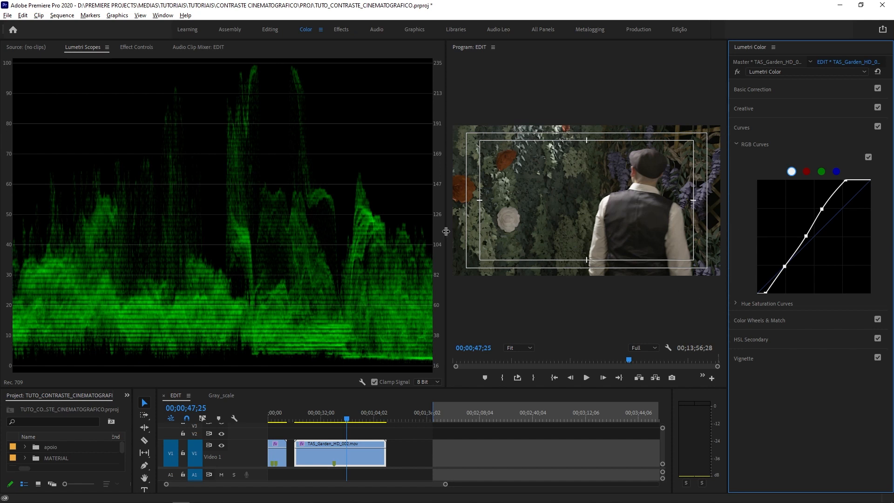
# - Enlarge the program preview and inspect the reclining man's shot at 00;00;25;18 at 75% zoom, centred on his face
pyautogui.moveTo(446, 231); pyautogui.dragTo(328, 234)
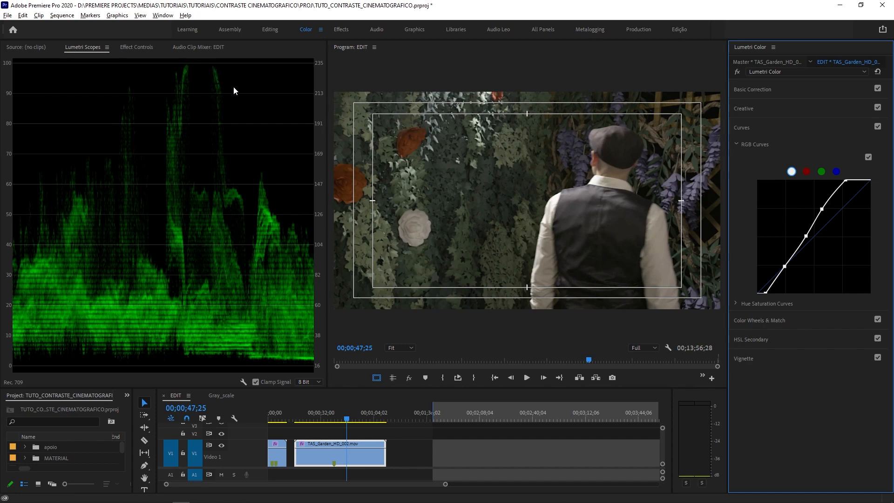
pyautogui.click(342, 420)
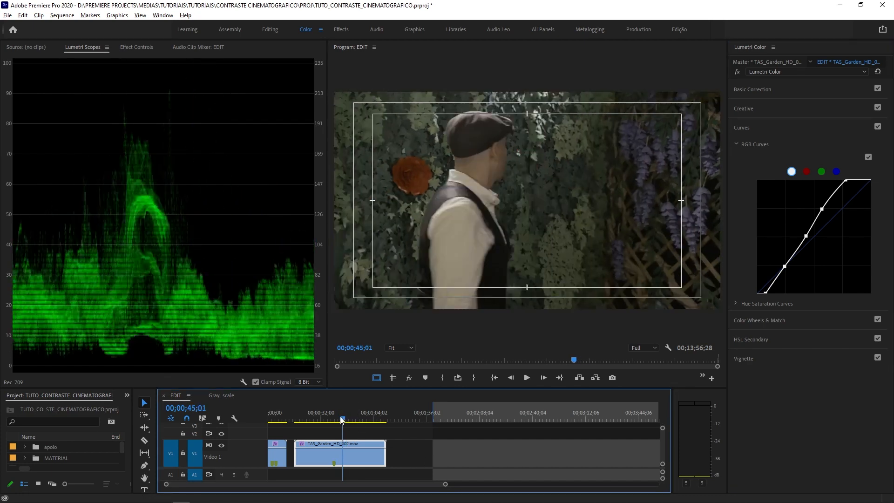
pyautogui.moveTo(342, 420); pyautogui.dragTo(310, 420)
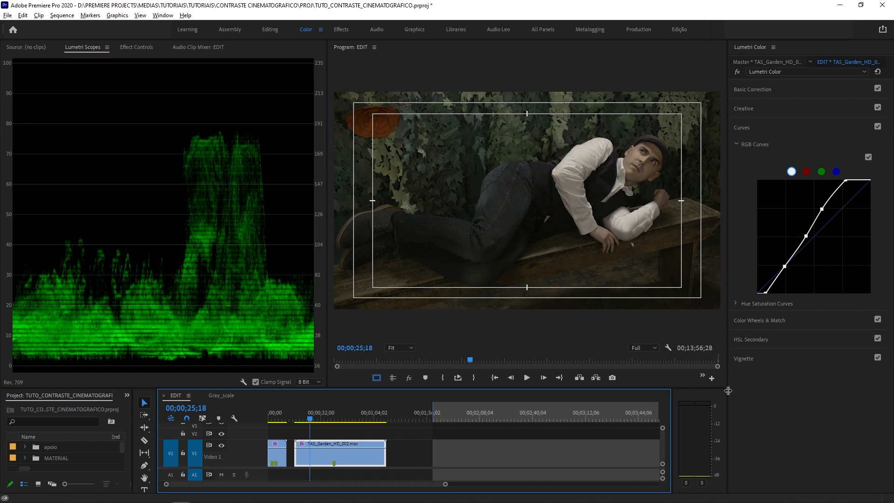
pyautogui.click(399, 348)
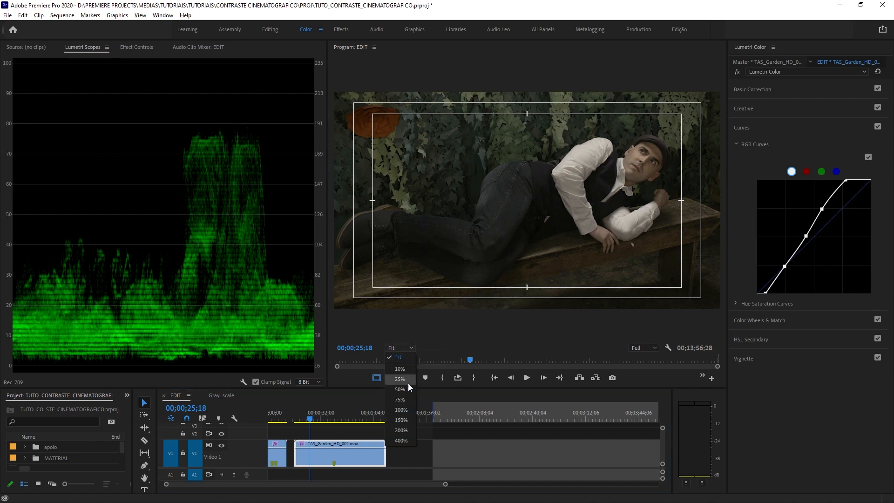
pyautogui.click(409, 399)
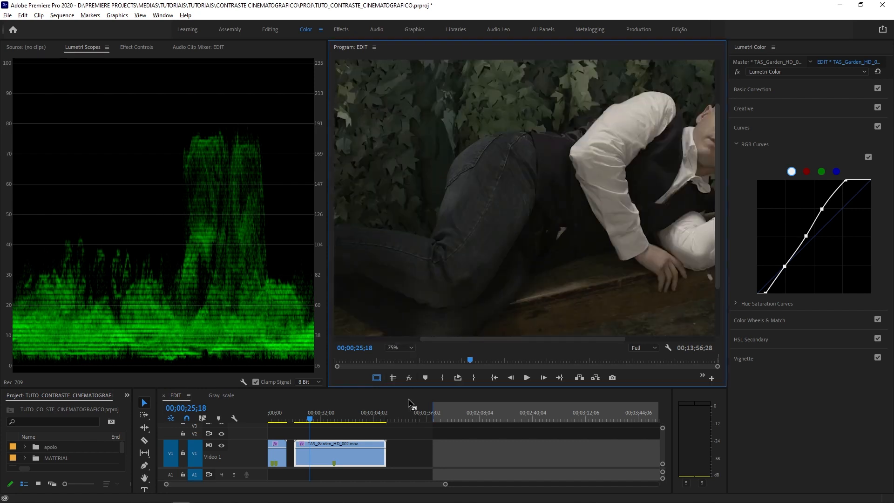
pyautogui.moveTo(443, 339); pyautogui.dragTo(499, 339)
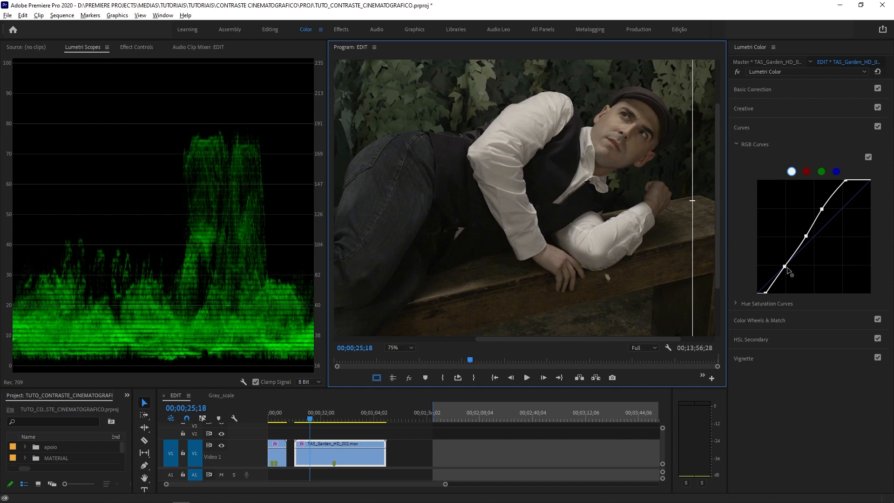
# - Test lifted shadows on the white RGB curve, and settle the shadow point slightly lower than its original position to deepen the shadows
pyautogui.moveTo(786, 268); pyautogui.dragTo(778, 262)
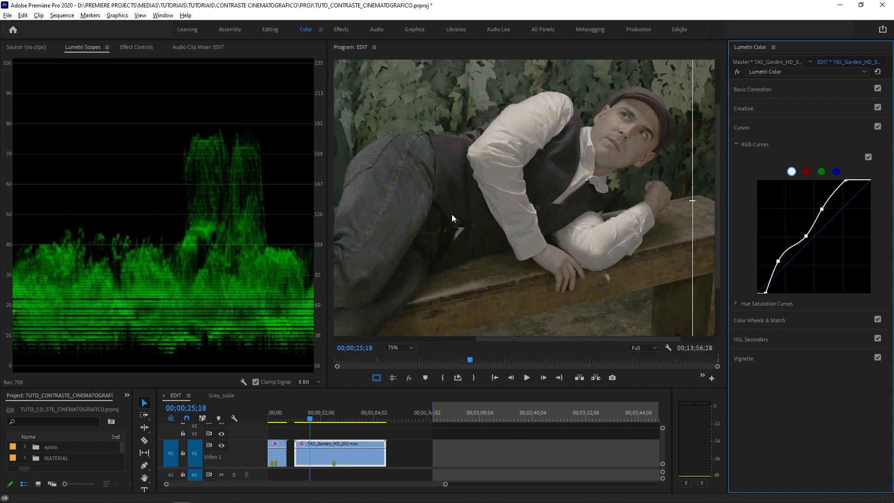
pyautogui.moveTo(506, 340); pyautogui.dragTo(518, 325)
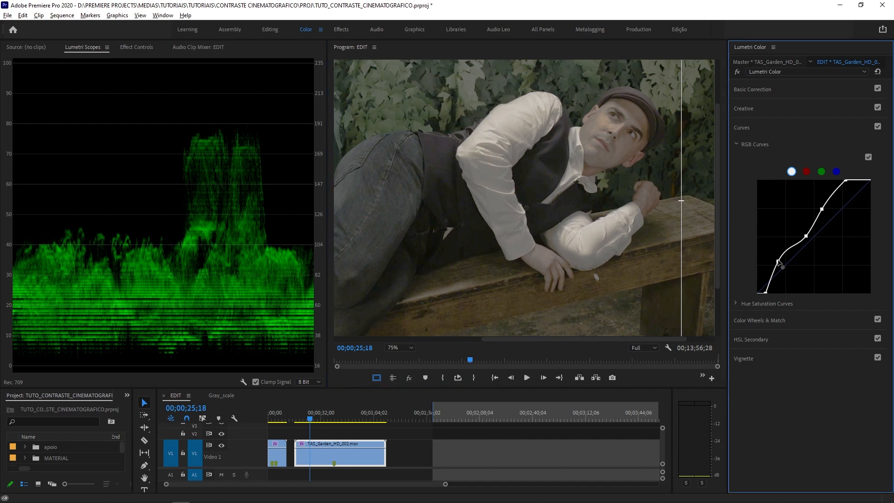
pyautogui.moveTo(779, 263); pyautogui.dragTo(782, 270)
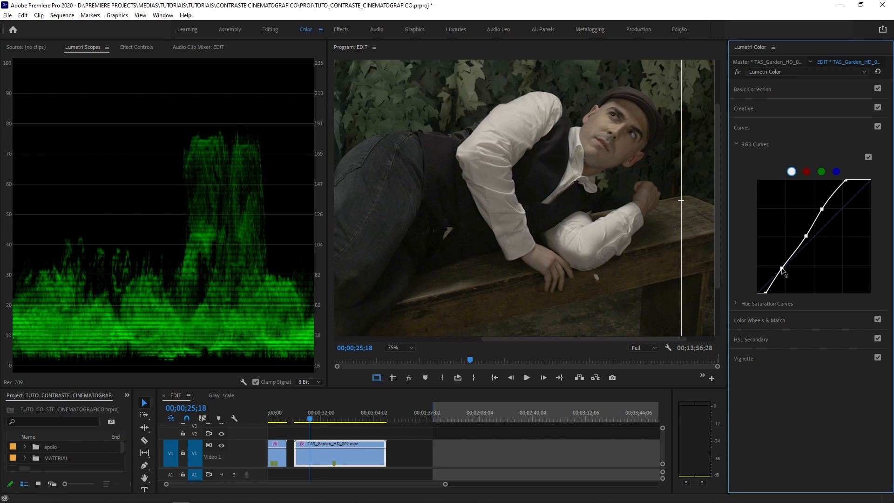
pyautogui.moveTo(782, 270); pyautogui.dragTo(785, 270)
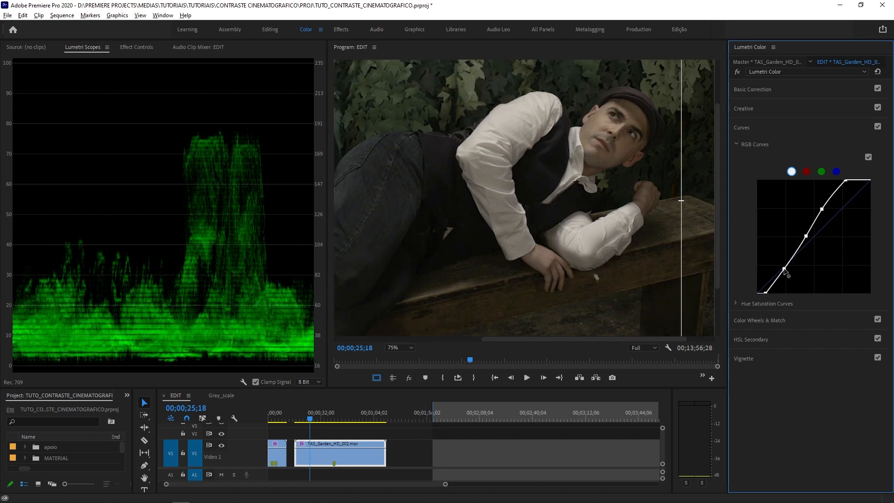
pyautogui.moveTo(786, 270); pyautogui.dragTo(788, 268)
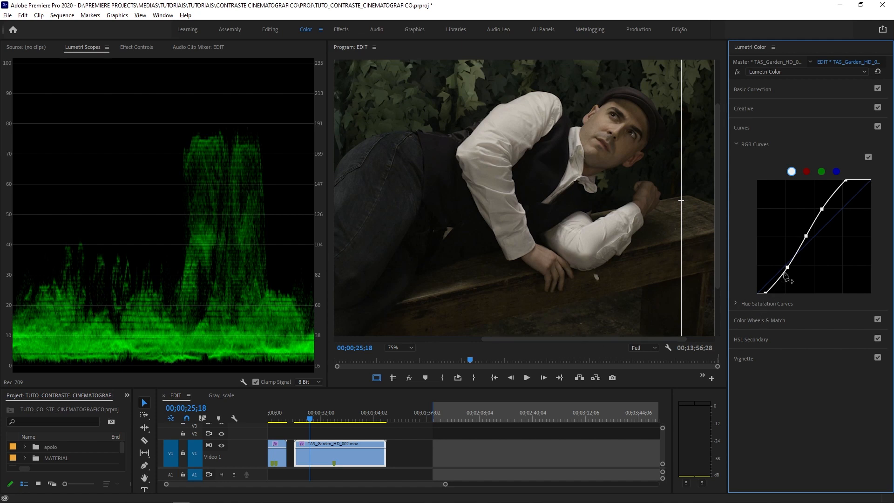
# - Examine the shadow detail in the trousers, vest and bench of the enlarged shot, and return the preview to Fit
pyautogui.moveTo(560, 340); pyautogui.dragTo(521, 330)
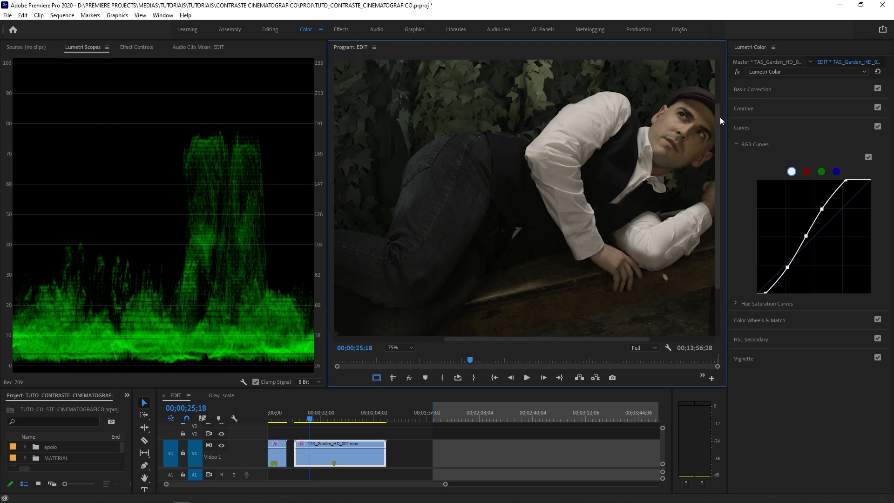
pyautogui.moveTo(720, 116); pyautogui.dragTo(699, 186)
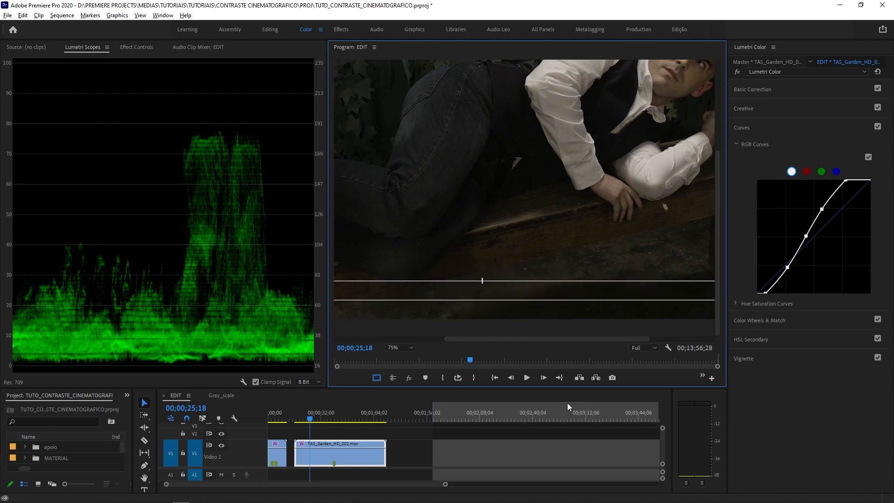
pyautogui.moveTo(559, 339); pyautogui.dragTo(630, 335)
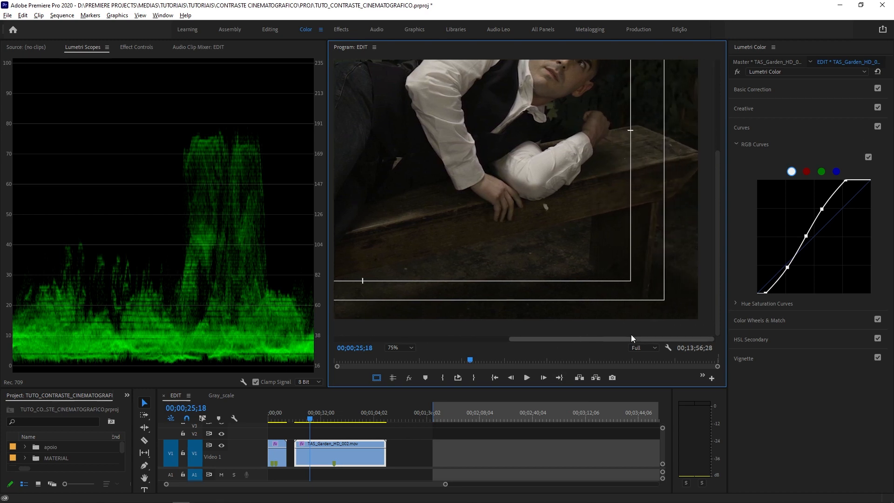
pyautogui.click(409, 348)
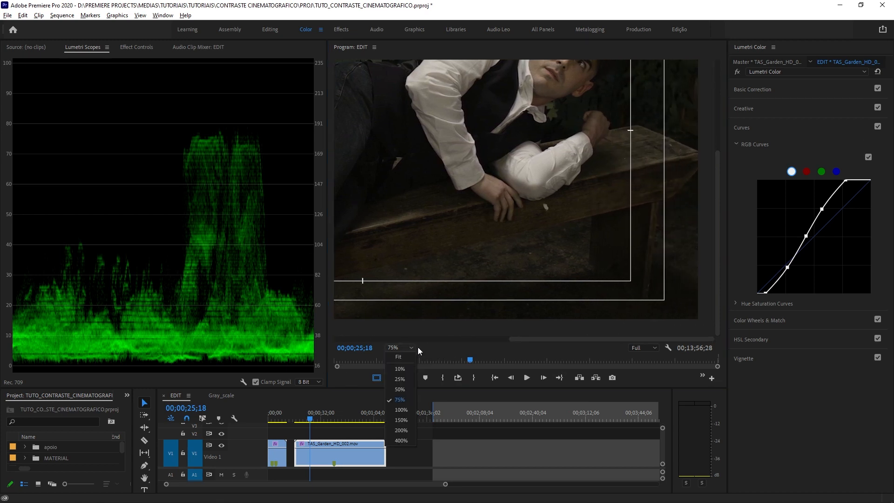
pyautogui.click(407, 357)
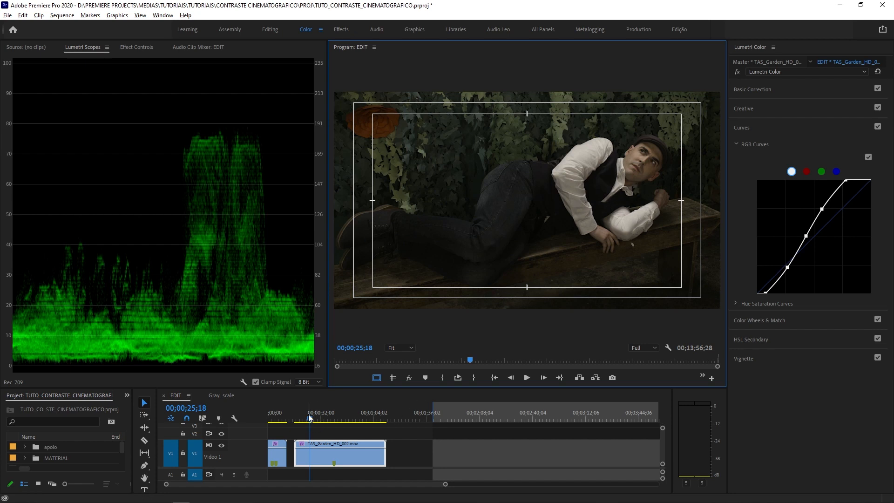
# - Go to the shot at 00;00;36;26 and examine the dark vest's shadow detail at 100% zoom
pyautogui.moveTo(311, 417); pyautogui.dragTo(330, 428)
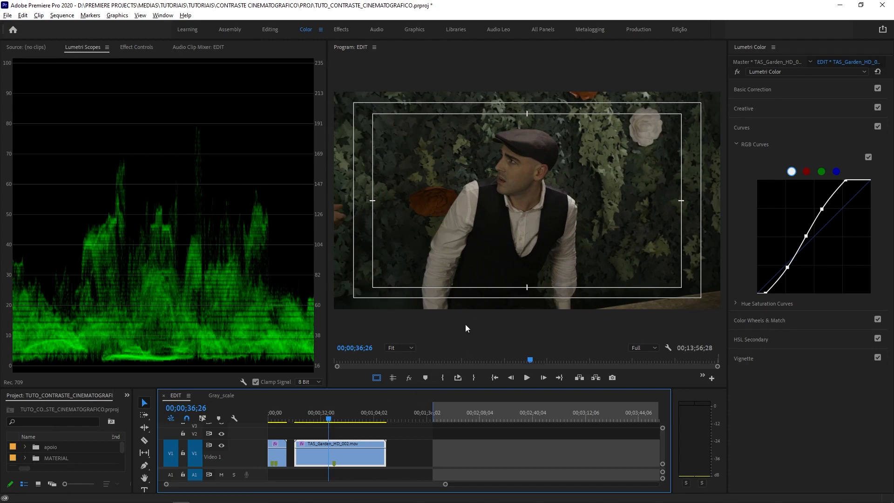
pyautogui.click(399, 348)
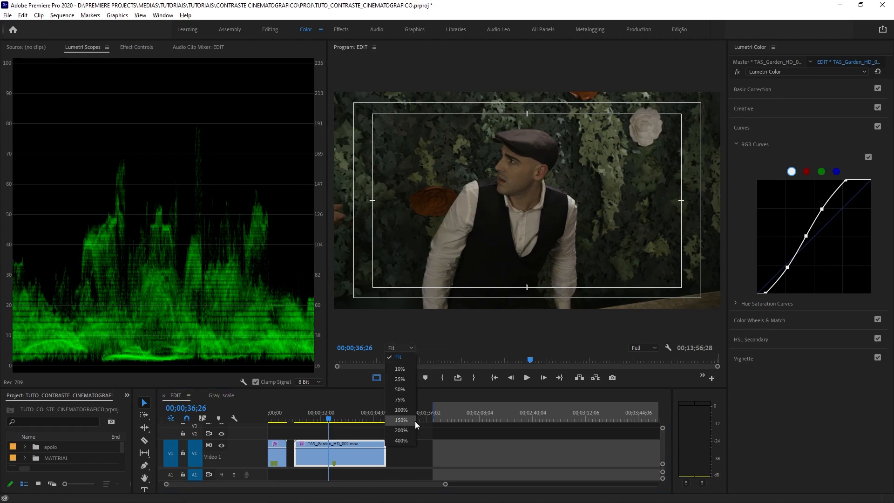
pyautogui.click(402, 410)
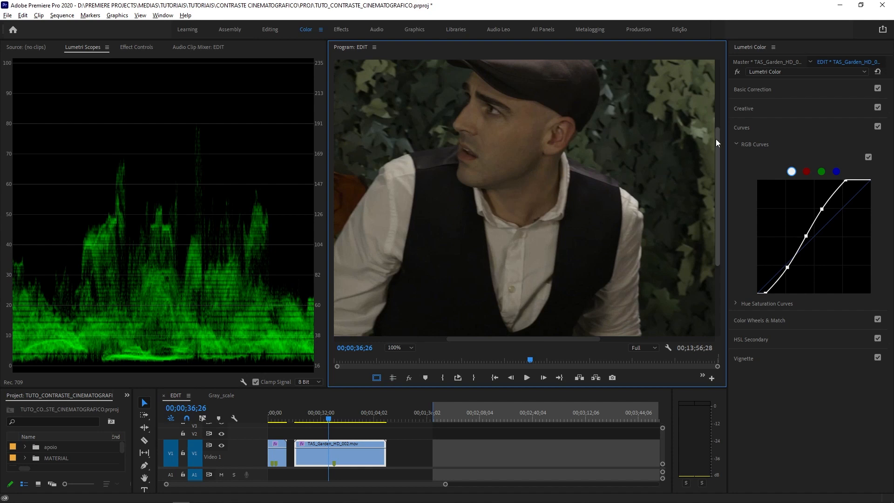
pyautogui.moveTo(716, 139); pyautogui.dragTo(718, 212)
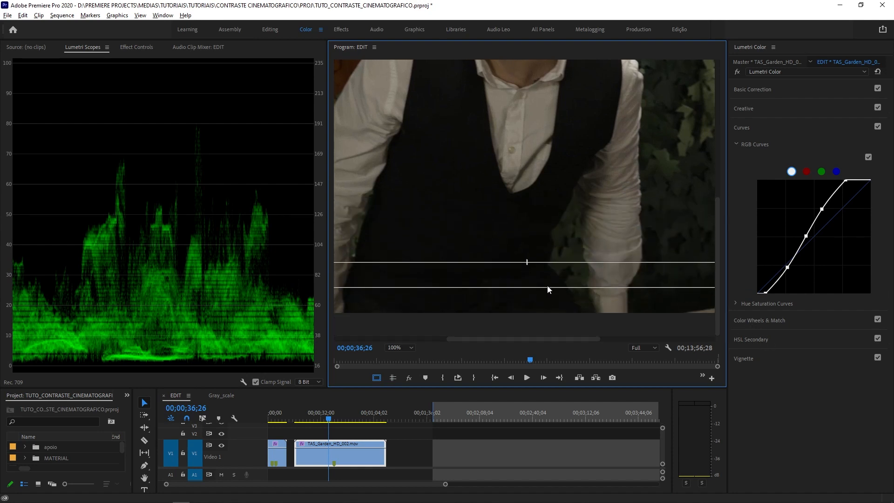
# - Test darker and lighter shadows with the white RGB curve's shadow point, settling it slightly lower and further right to deepen the vest's blacks
pyautogui.click(788, 267)
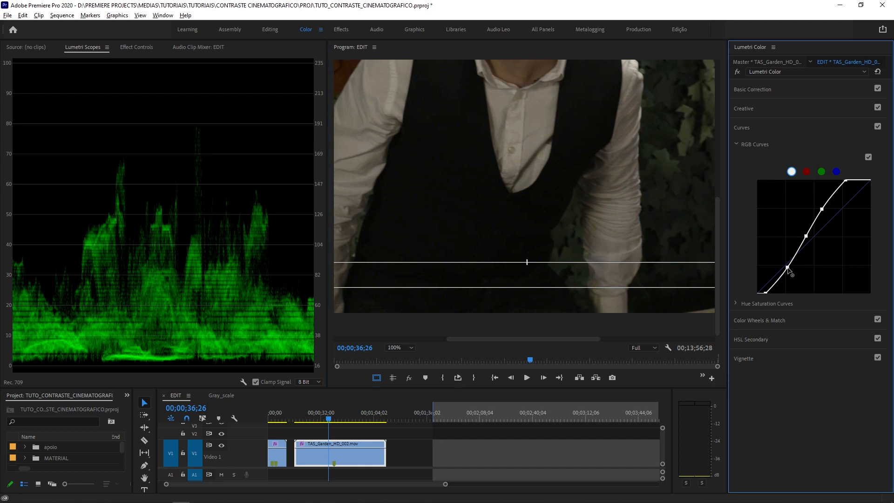
pyautogui.moveTo(787, 267); pyautogui.dragTo(788, 271)
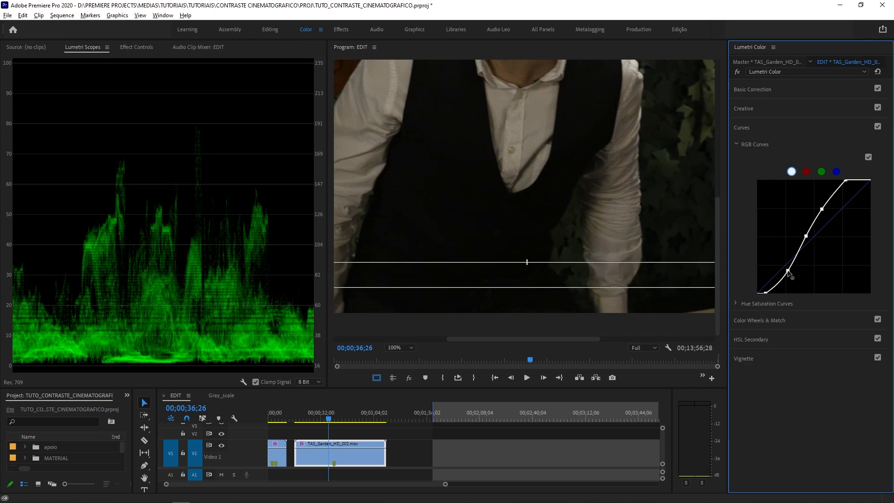
pyautogui.moveTo(787, 271); pyautogui.dragTo(789, 266)
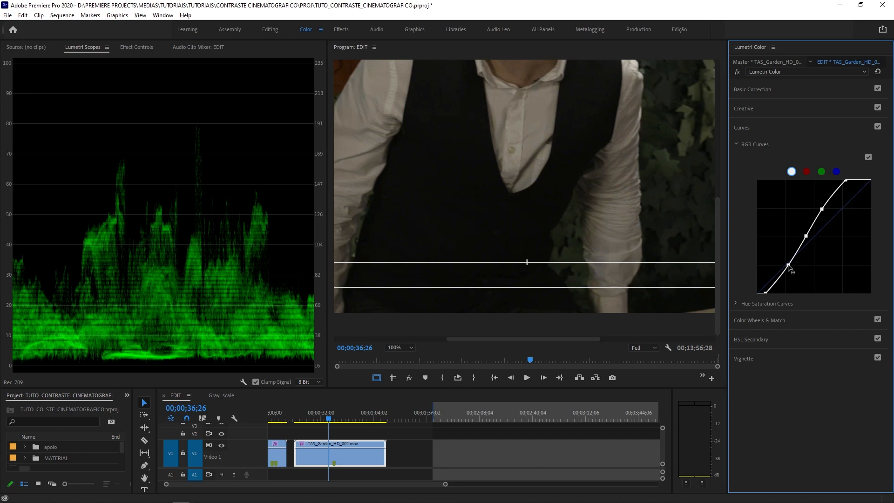
pyautogui.moveTo(789, 266); pyautogui.dragTo(791, 268)
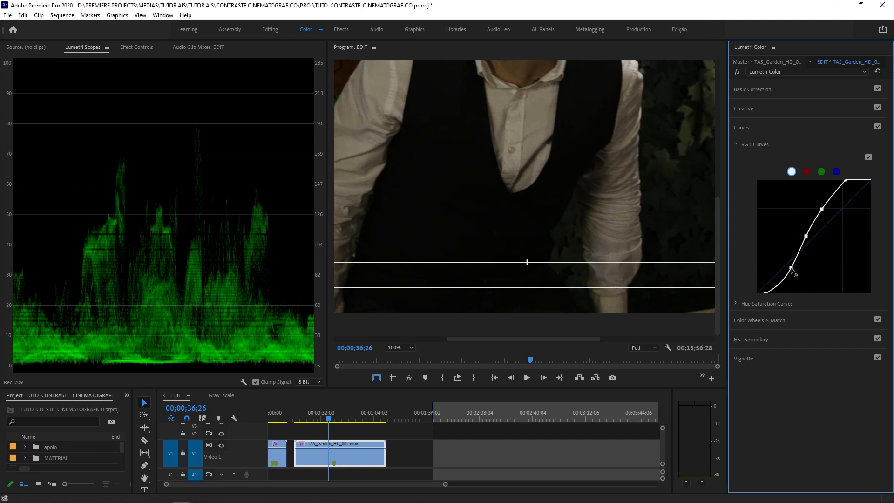
pyautogui.moveTo(791, 268); pyautogui.dragTo(788, 268)
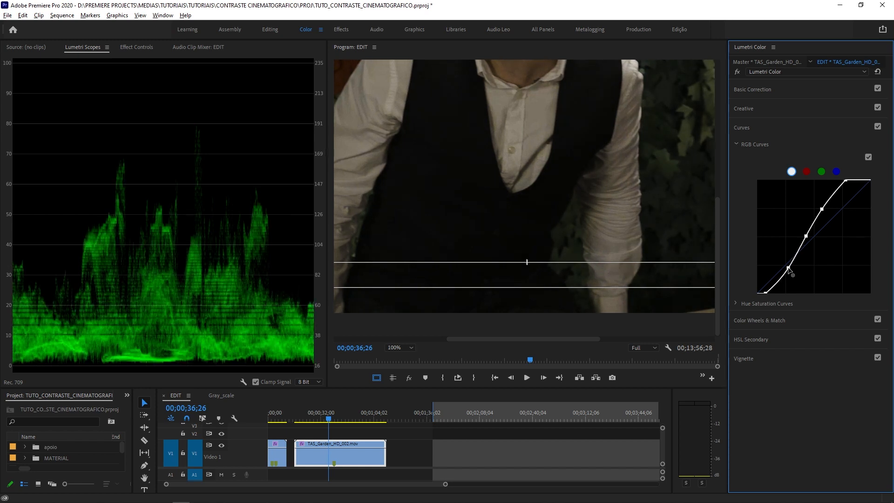
pyautogui.moveTo(788, 269); pyautogui.dragTo(791, 271)
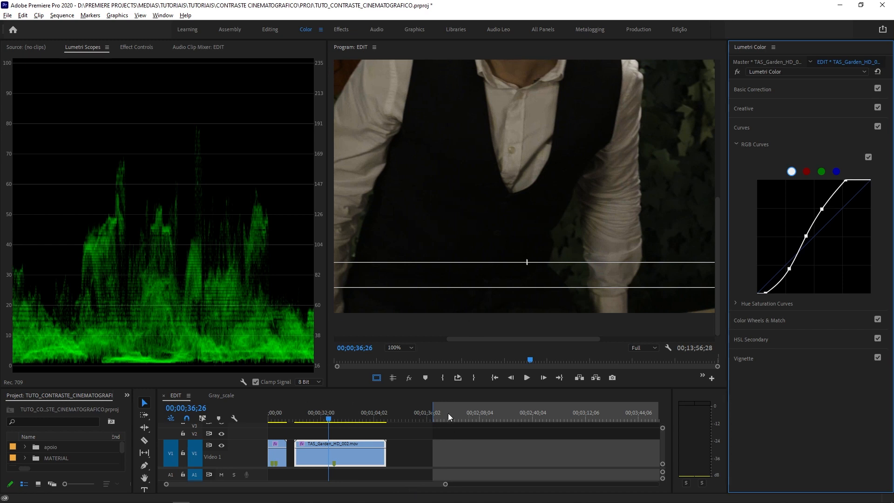
# - Compare the vest shot at 00;00;37;13 with and without the Lumetri grade, and return the preview to Fit
pyautogui.moveTo(322, 415); pyautogui.dragTo(331, 418)
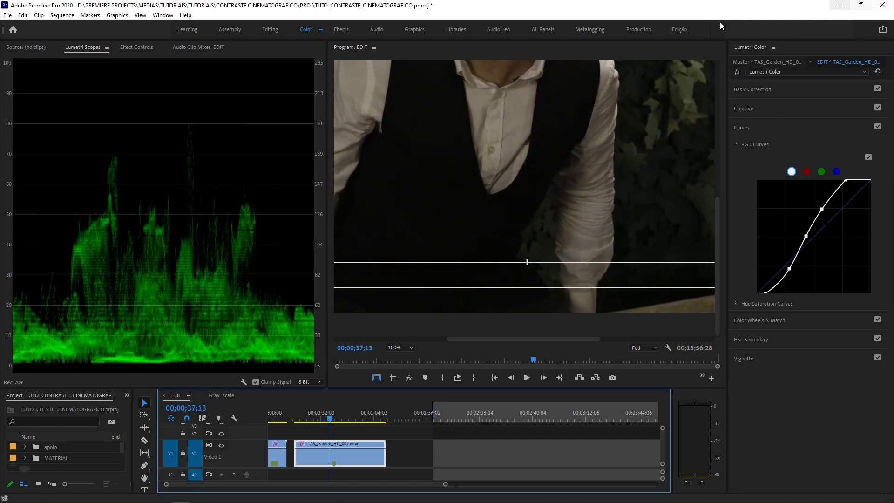
pyautogui.click(741, 74)
pyautogui.click(739, 73)
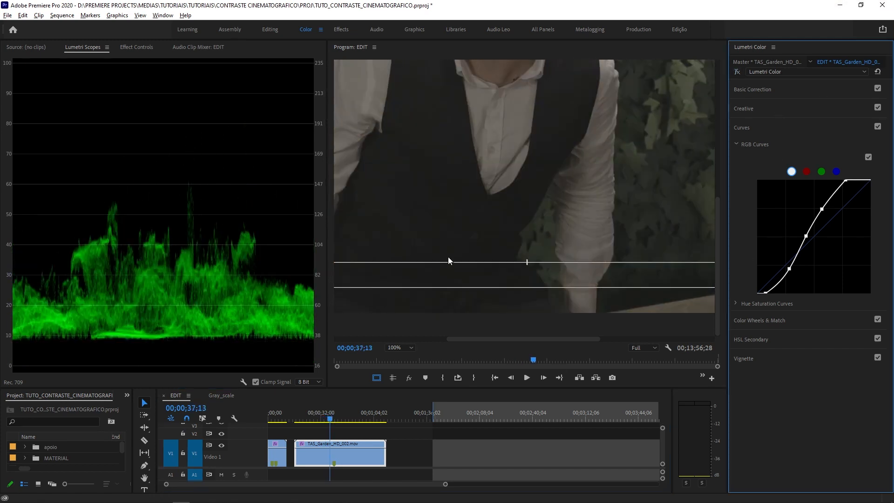
pyautogui.click(738, 72)
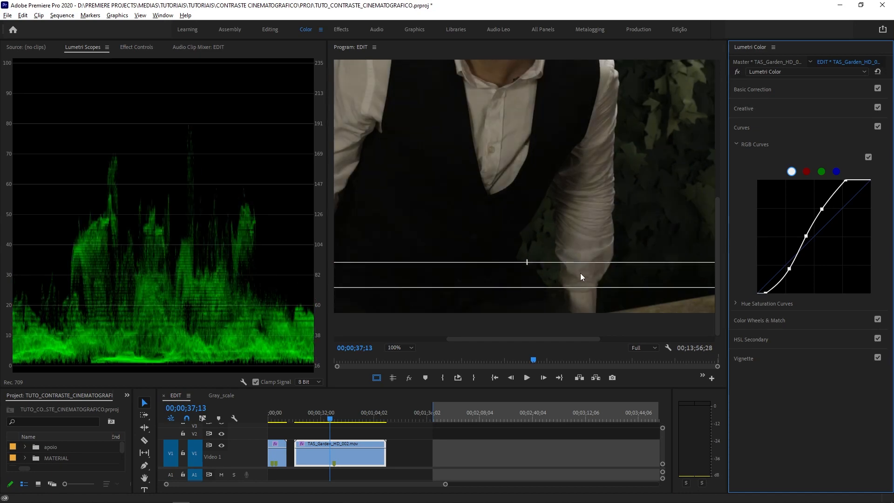
pyautogui.click(401, 348)
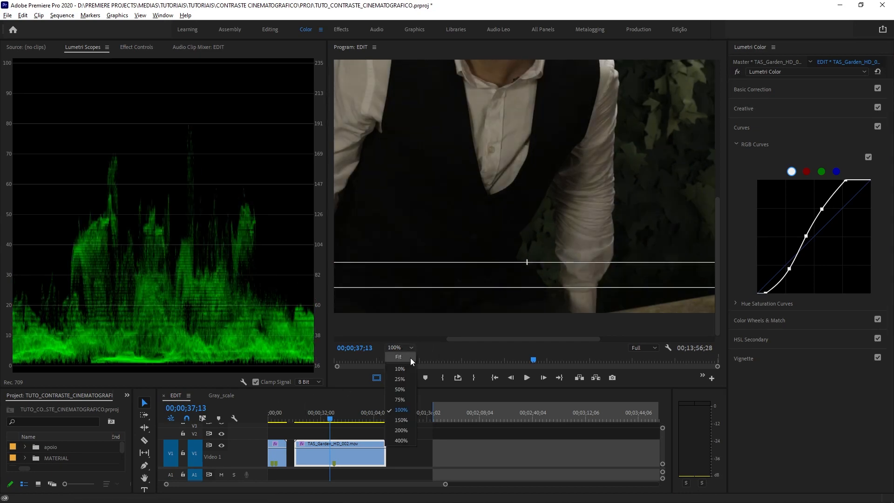
pyautogui.click(412, 358)
# - Review the grade across the garden clip's other shots, and compare the frame at 00;00;52;10 with and without the Lumetri effect
pyautogui.click(332, 420)
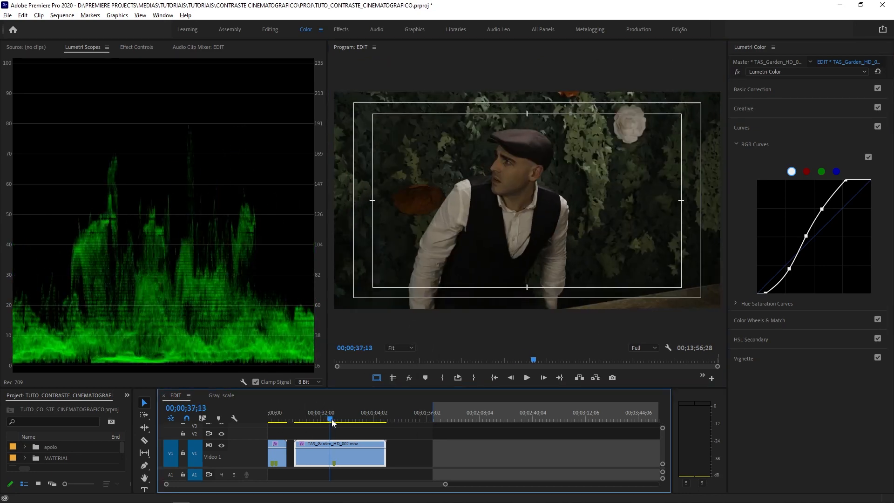
pyautogui.moveTo(332, 420); pyautogui.dragTo(347, 428)
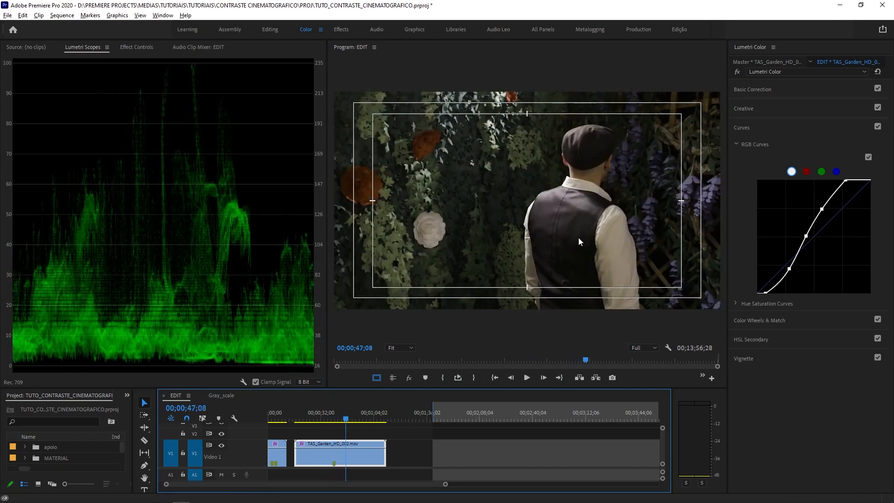
pyautogui.click(351, 421)
pyautogui.moveTo(353, 419); pyautogui.dragTo(365, 423)
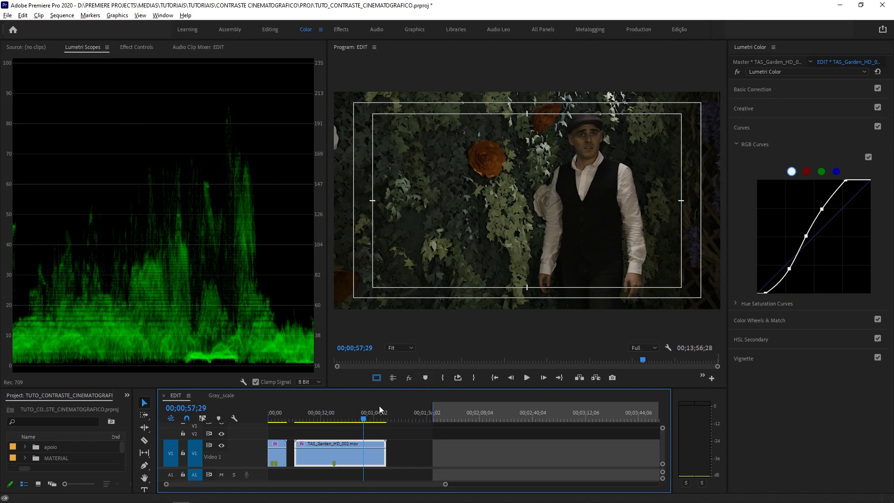
pyautogui.click(356, 418)
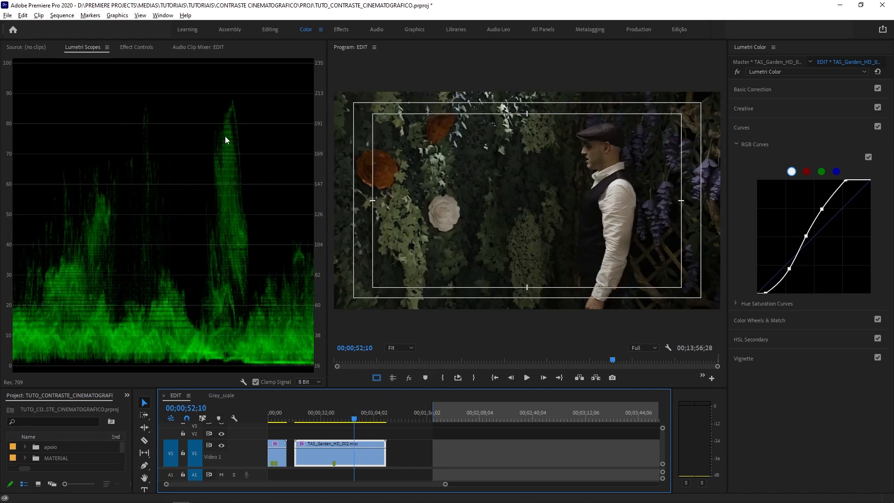
pyautogui.click(738, 71)
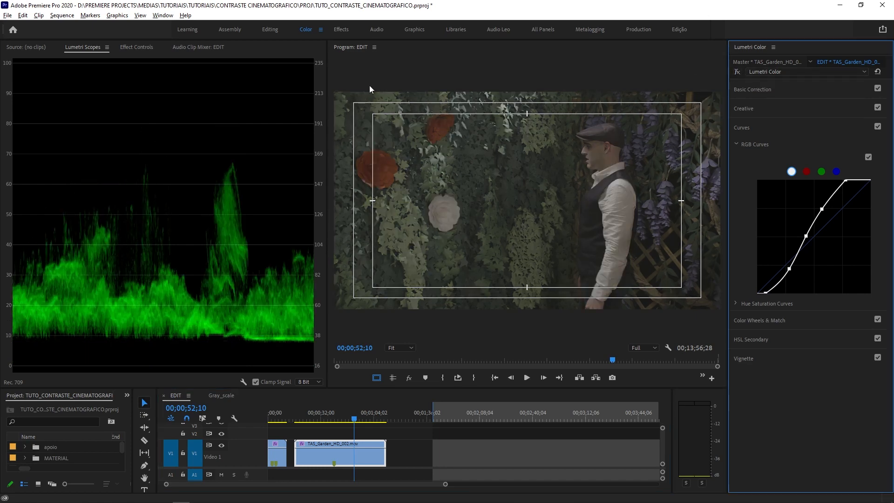
pyautogui.click(737, 72)
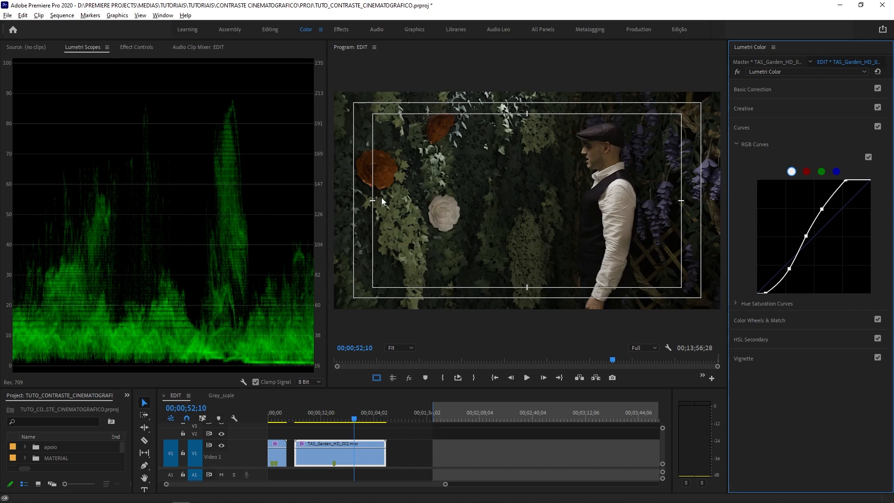
# - Set the garden clip's Basic Correction saturation to 105 from the shot at 00;00;37;21, and check the frame at 00;00;50;28
pyautogui.moveTo(351, 416); pyautogui.dragTo(330, 413)
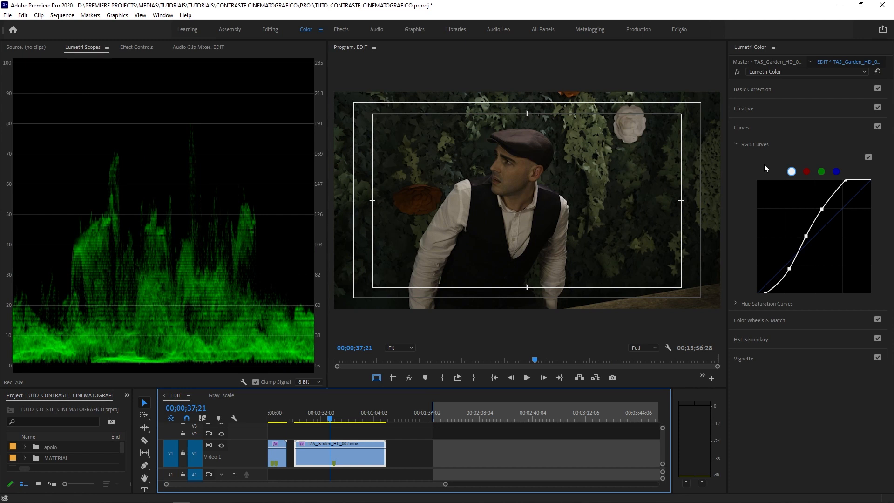
pyautogui.click(761, 91)
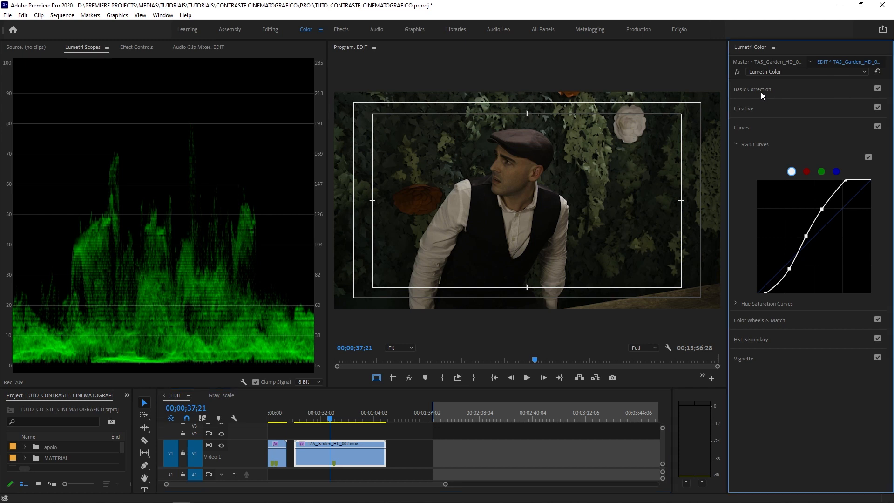
pyautogui.click(761, 91)
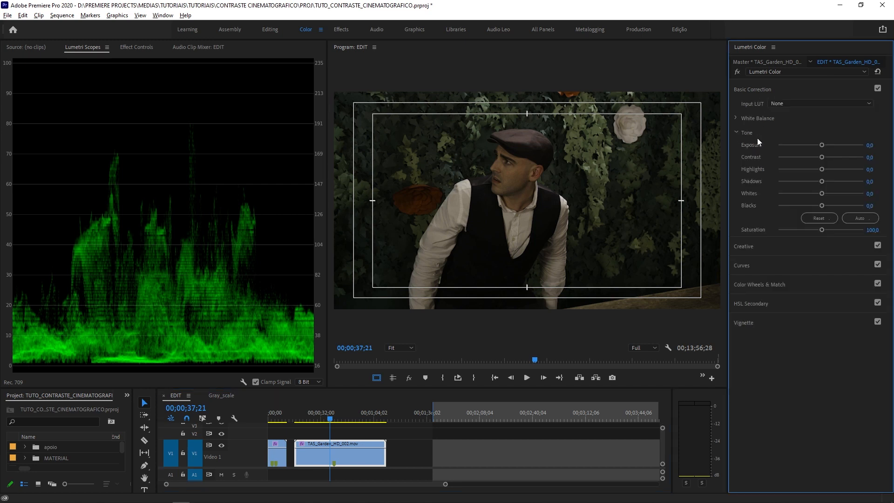
pyautogui.click(879, 230)
pyautogui.write('105')
pyautogui.press('Return')
pyautogui.moveTo(338, 419); pyautogui.dragTo(354, 428)
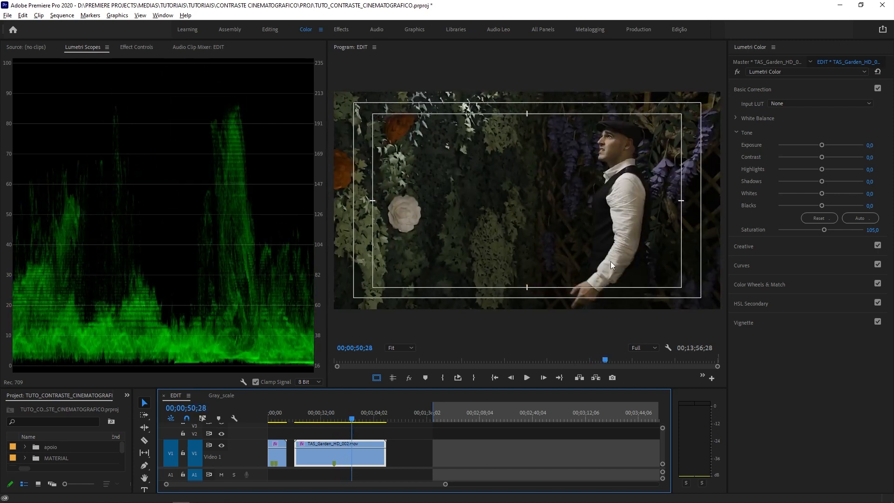